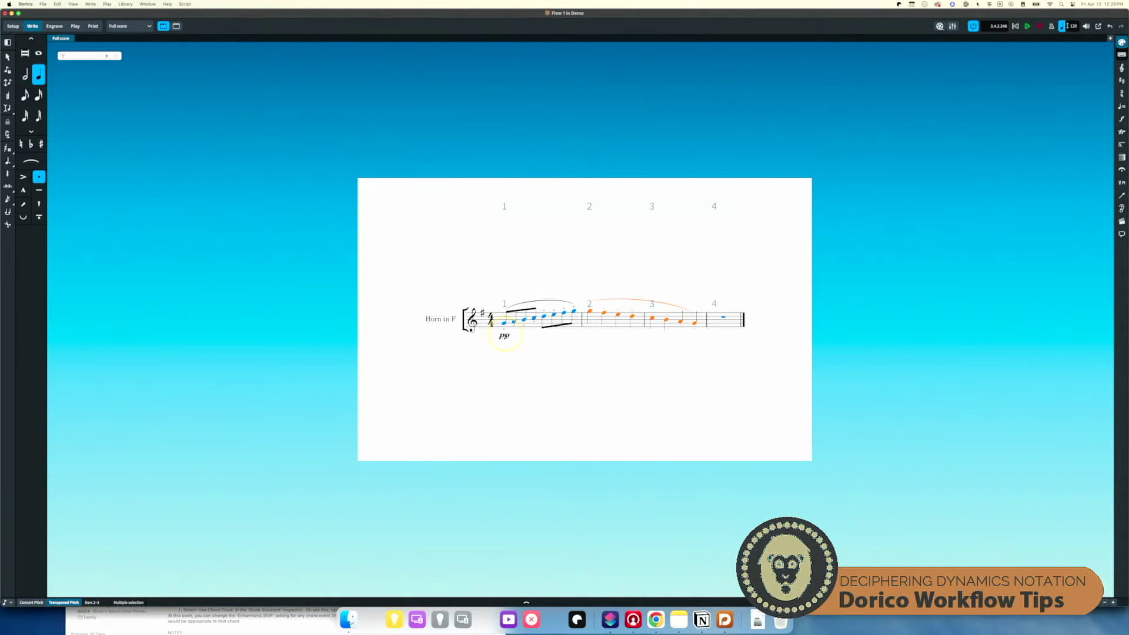
Play back the horn phrase from its first note
left_click(504, 323)
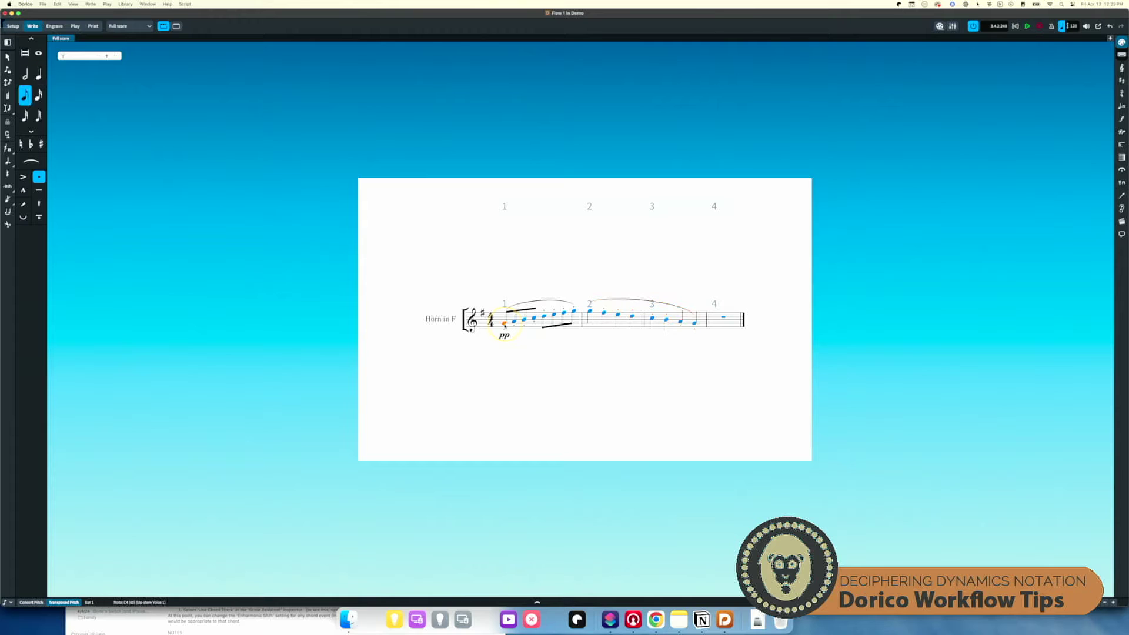
key("p")
key("space")
Examine the dynamic curve, humanize and polyphonic instrument settings under Dynamics in Playback Options, and close the dialog
key("super+shift+p")
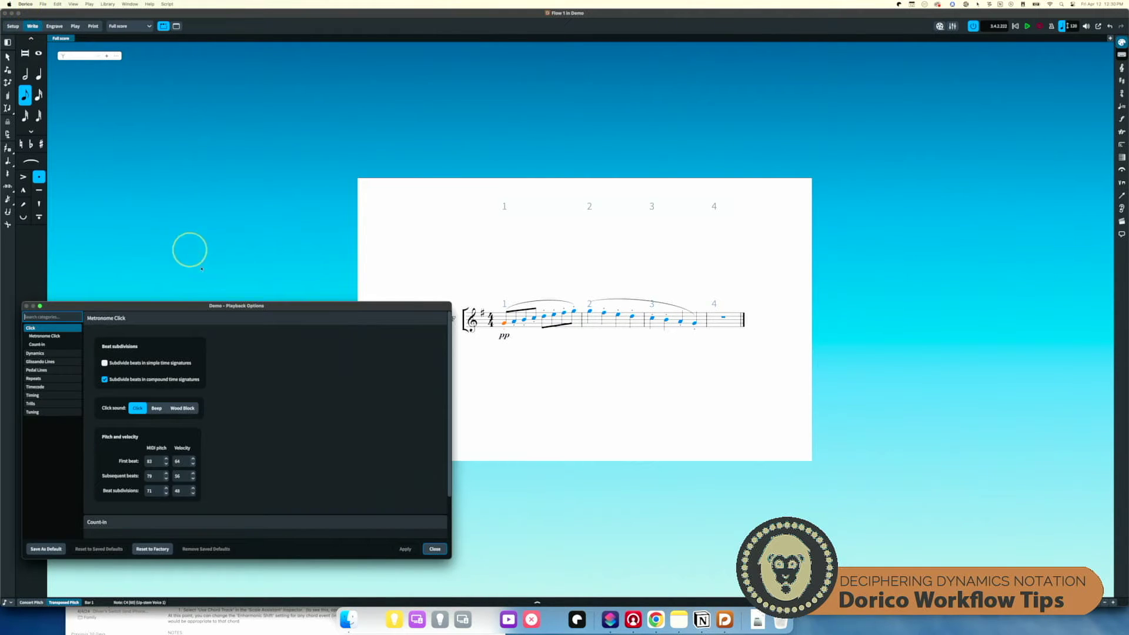
left_click_drag(219, 307, 492, 330)
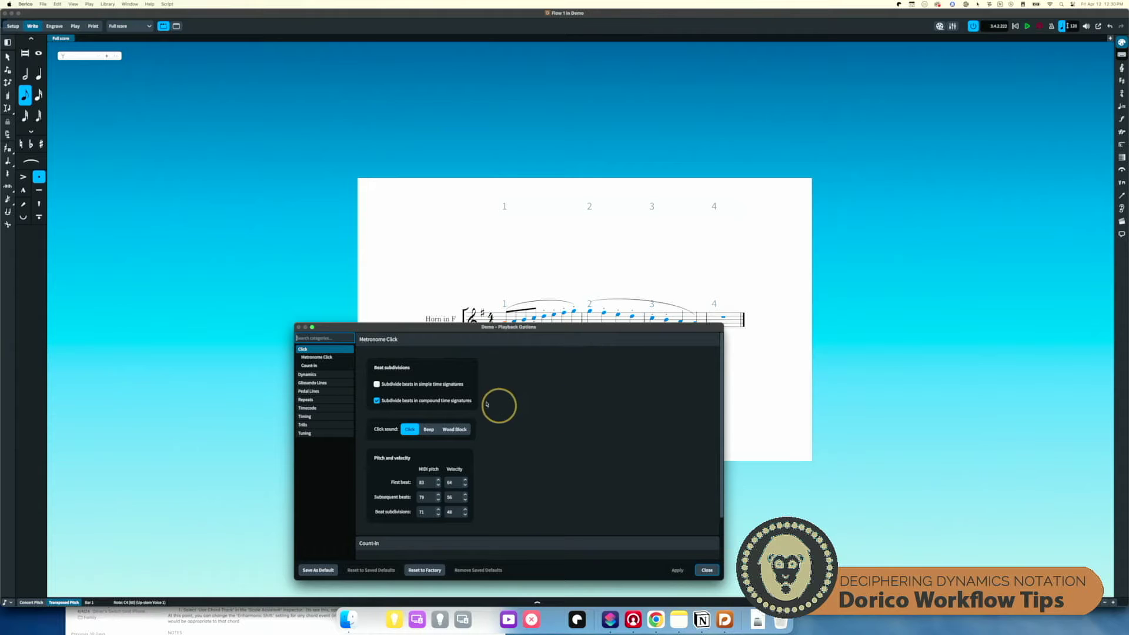
left_click(307, 374)
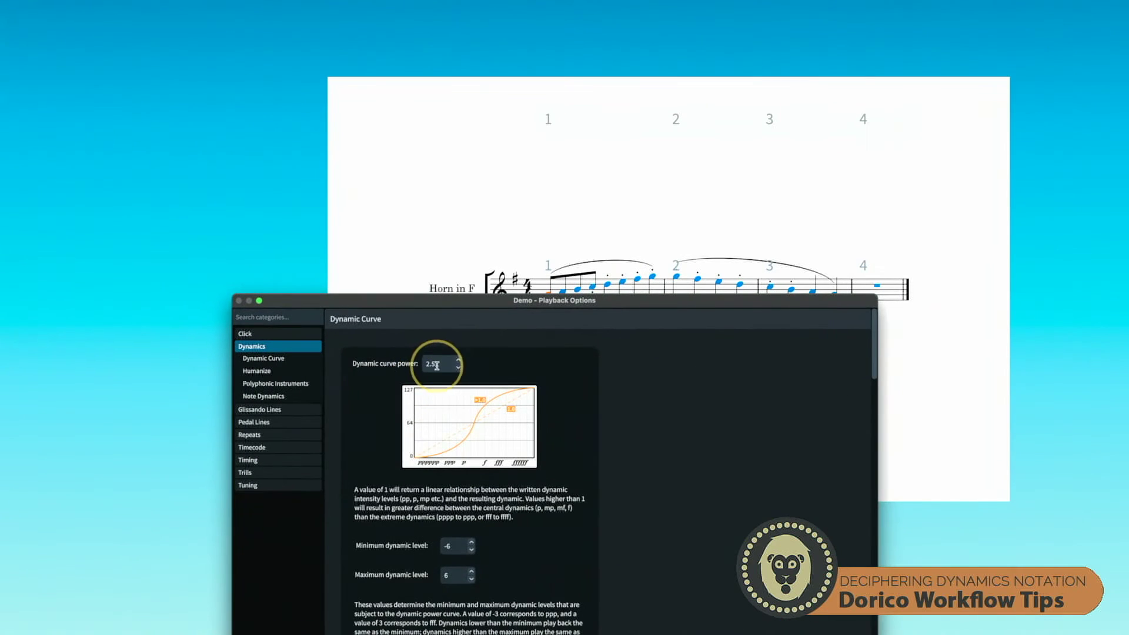
scroll(458, 397, "down", 5)
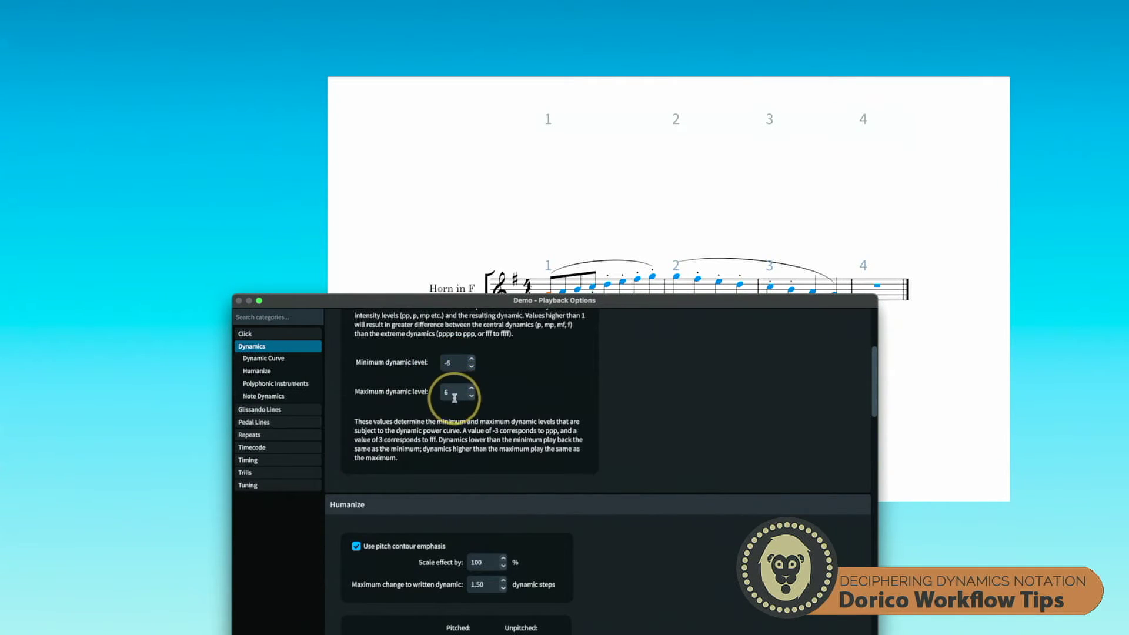
scroll(470, 410, "down", 5)
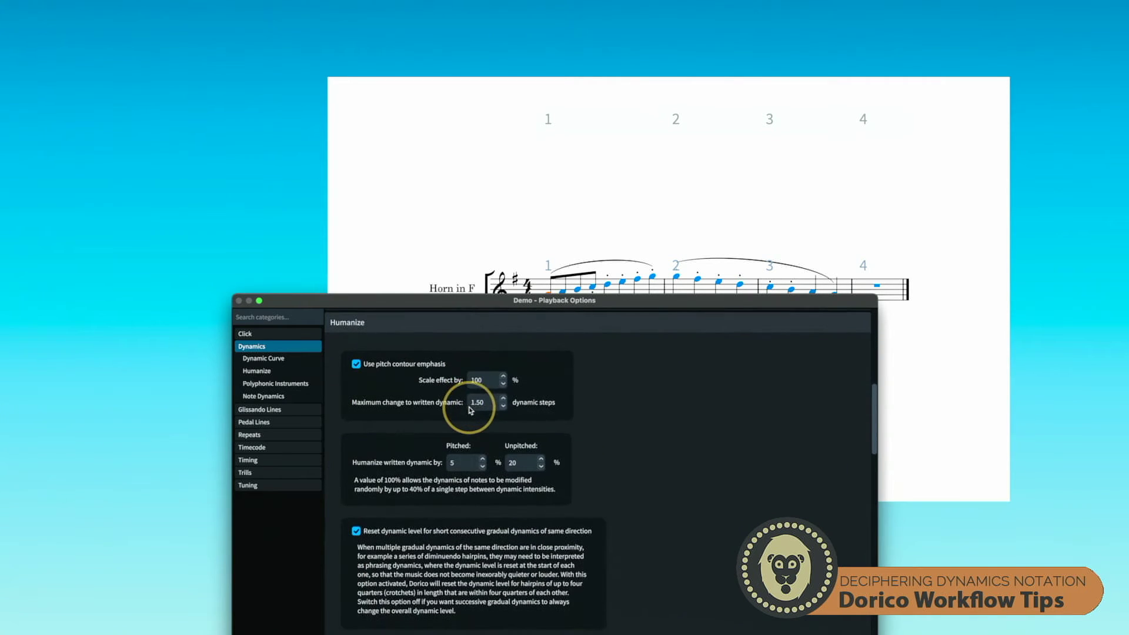
scroll(556, 429, "down", 5)
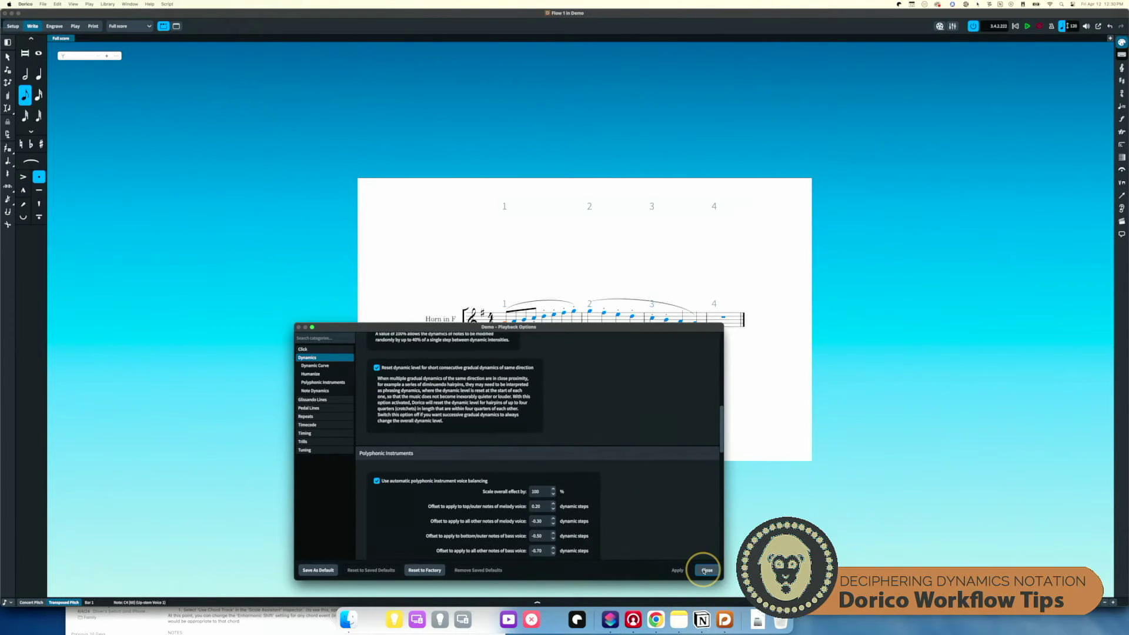
left_click(706, 571)
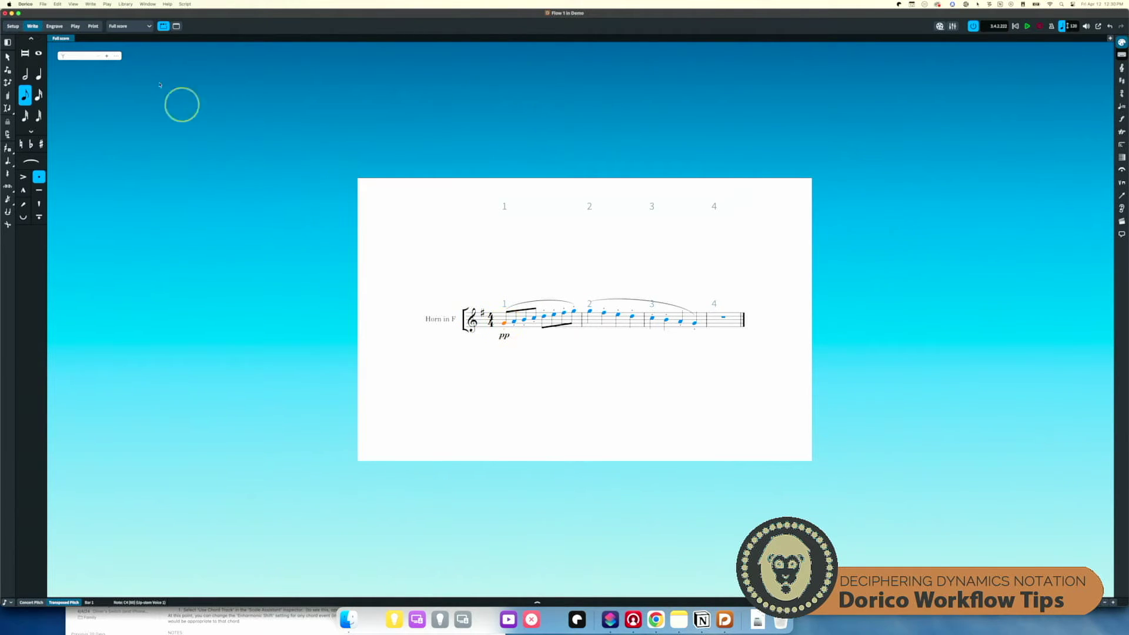
In the Default expression map, set the Natural base switch's volume dynamic to control change 1
left_click(75, 27)
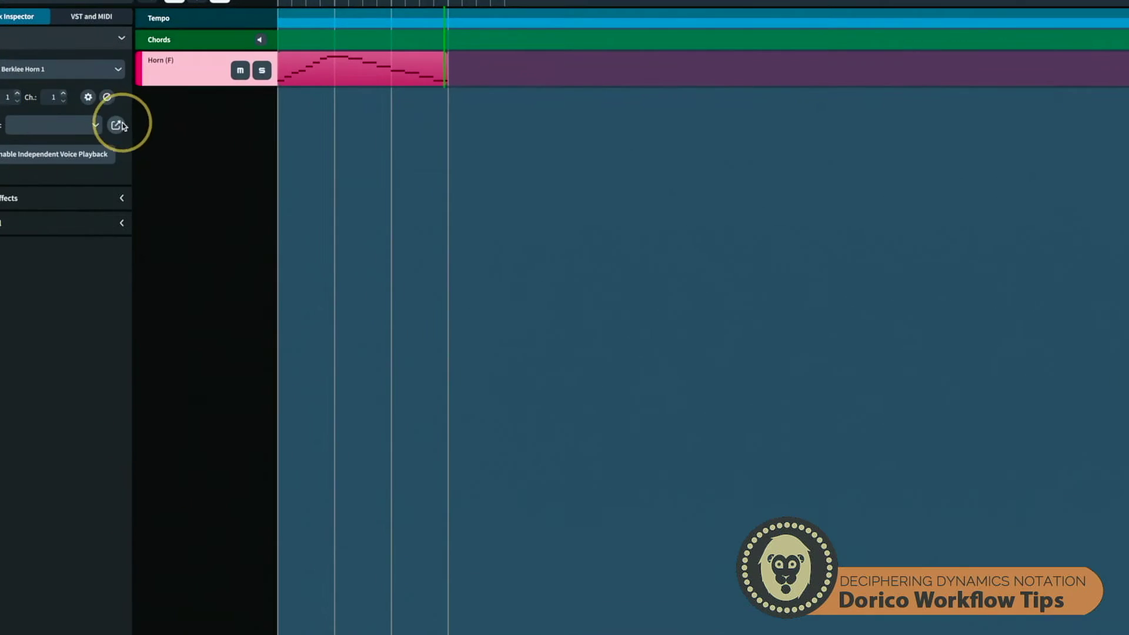
left_click(116, 125)
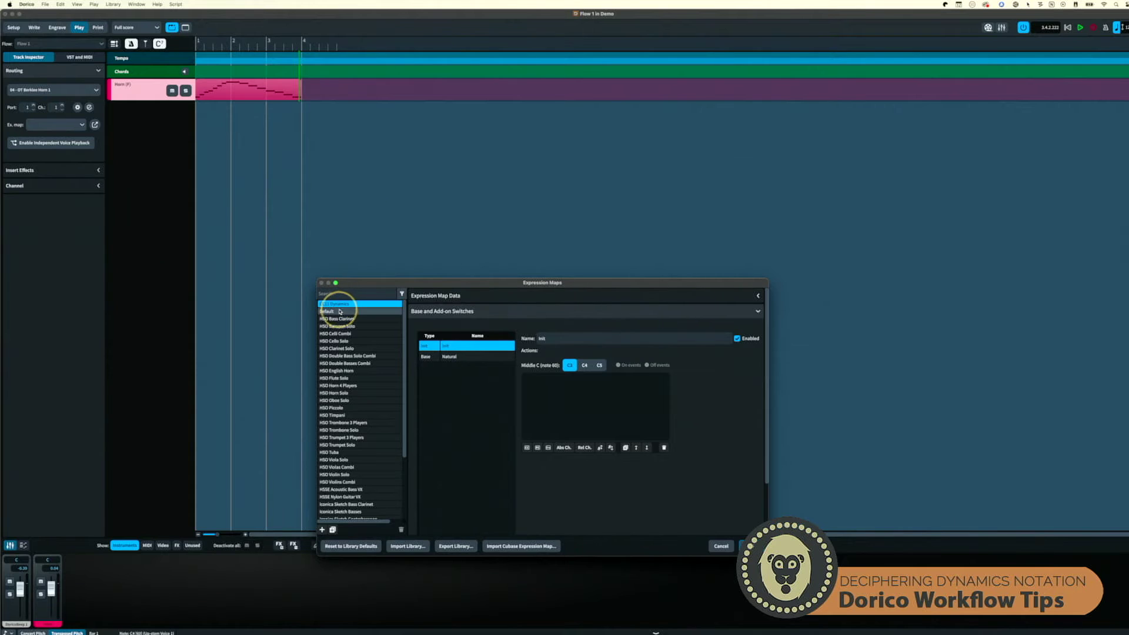
left_click(340, 312)
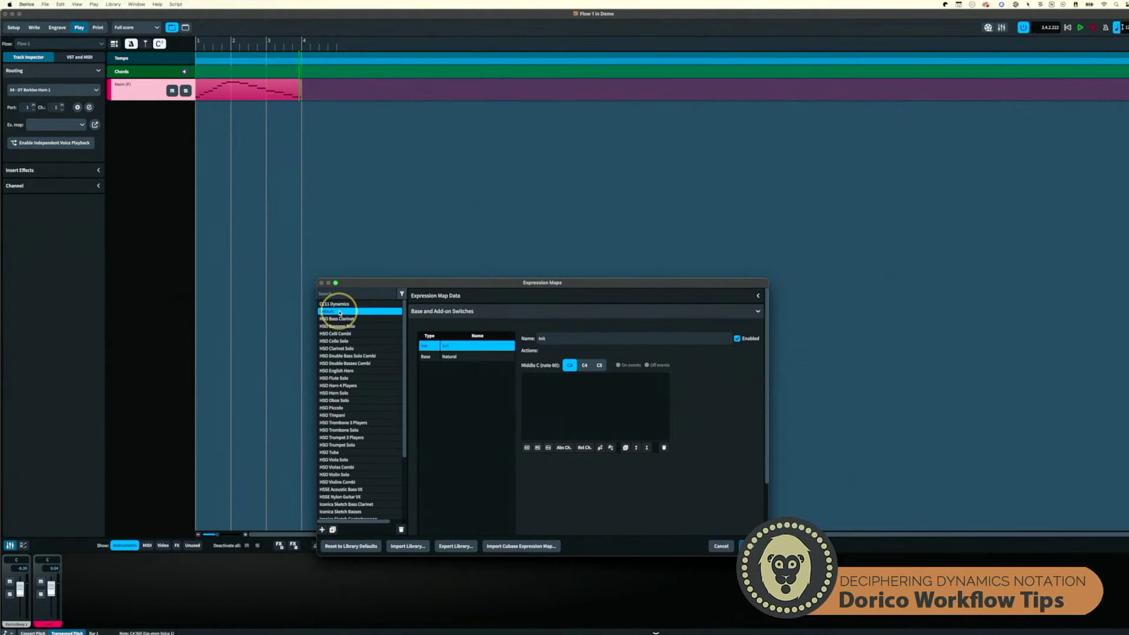
left_click(450, 357)
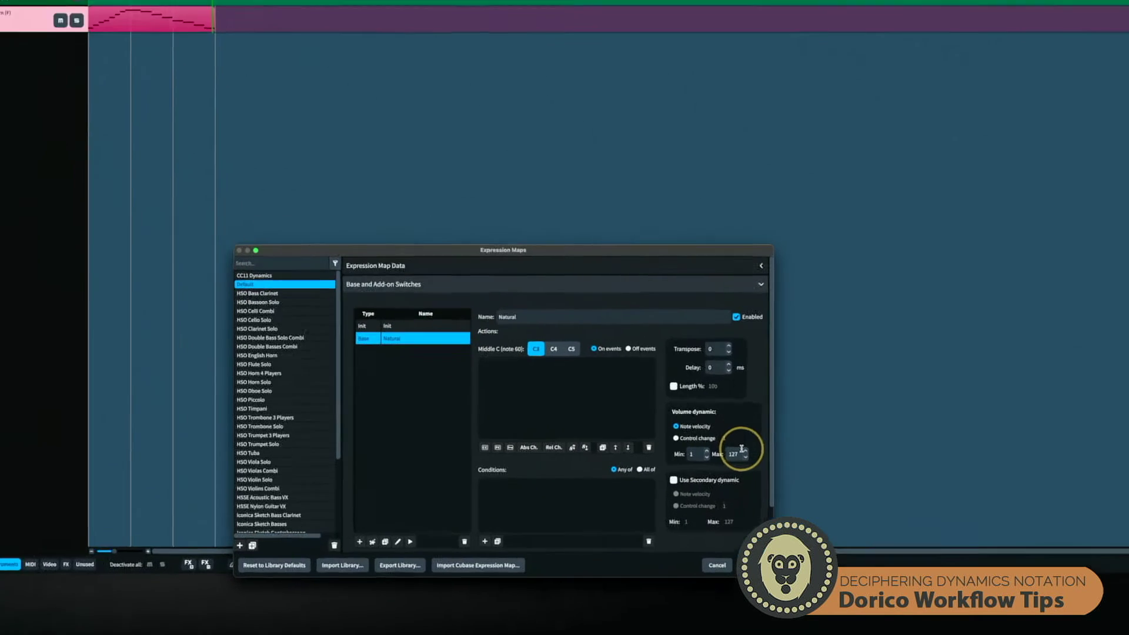
left_click(687, 439)
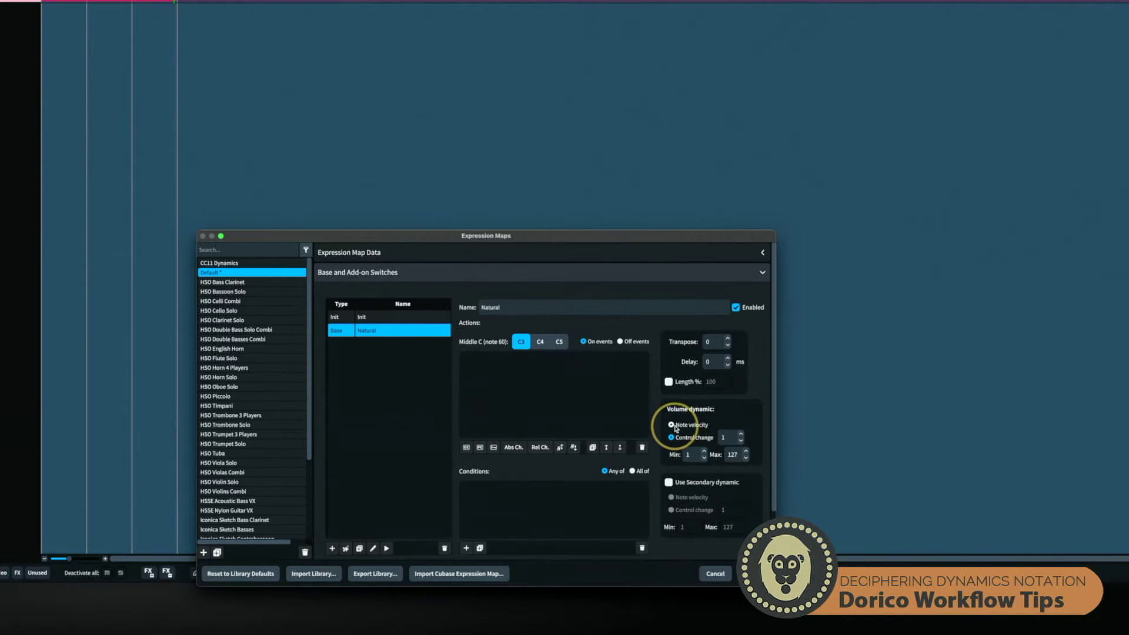
Enable the Natural switch's secondary dynamic with control change 11, and save the expression map changes
left_click(670, 483)
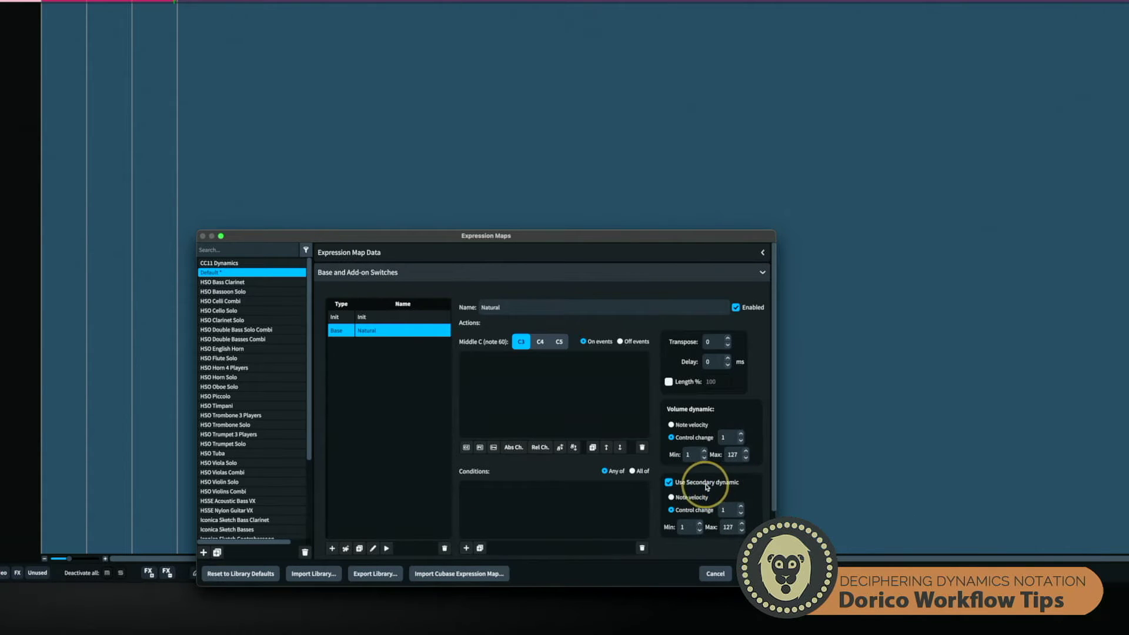
left_click(741, 506)
left_click(741, 507)
left_click(741, 507)
left_click(741, 506)
left_click(741, 507)
left_click(741, 507)
left_click(741, 507)
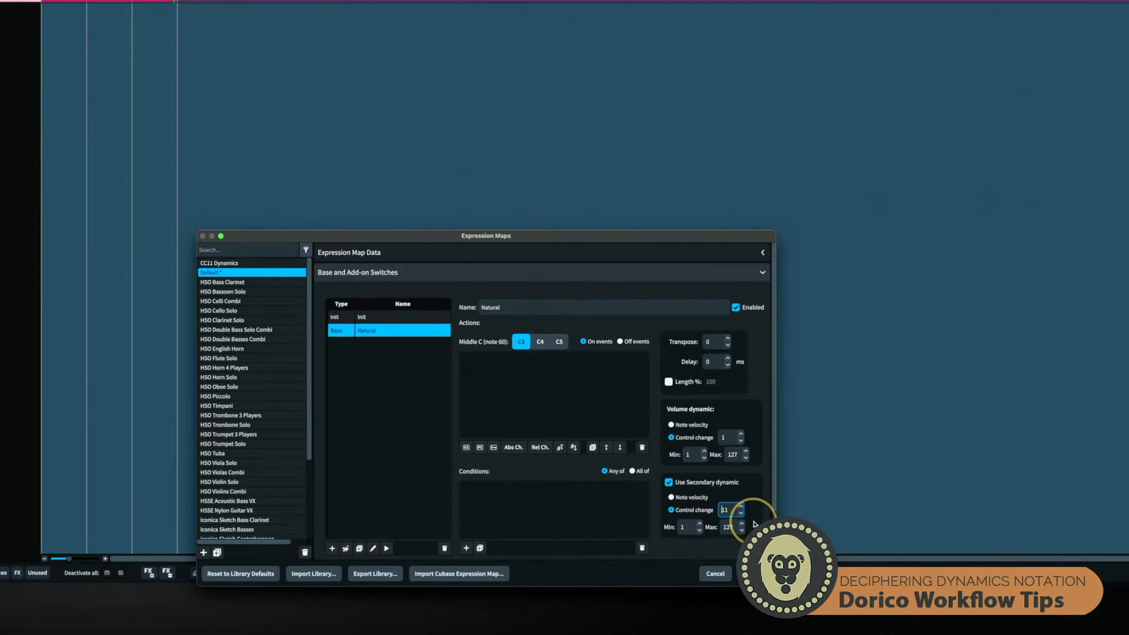
left_click(360, 336)
left_click(221, 272)
left_click(381, 335)
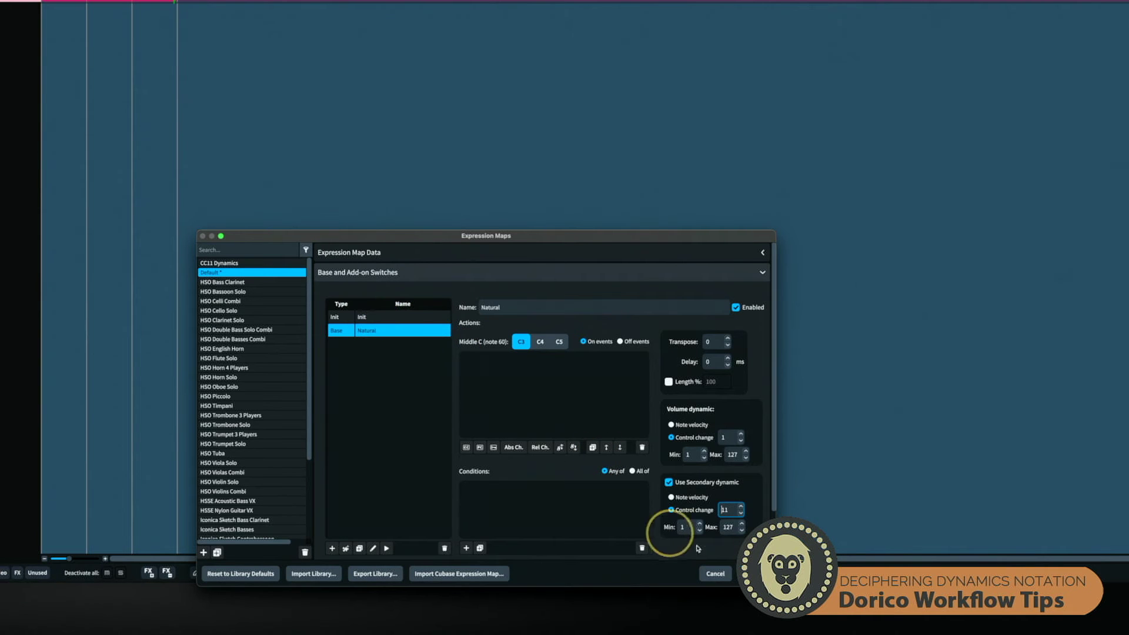
left_click(749, 574)
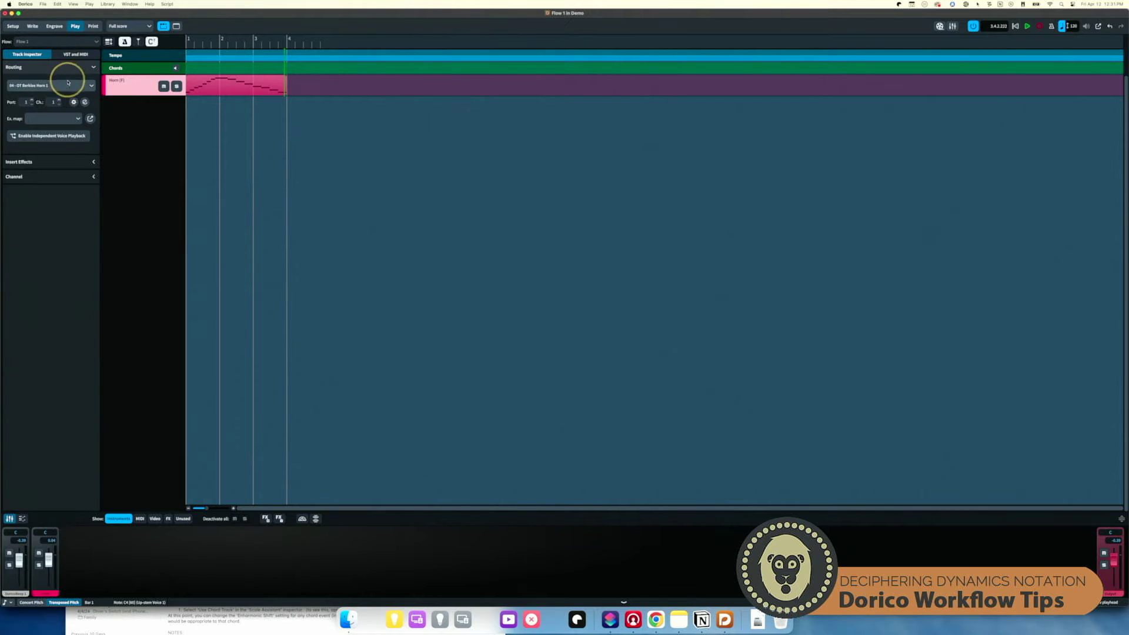
Assign the Default expression map to the horn's playback routing
left_click(68, 85)
left_click(69, 148)
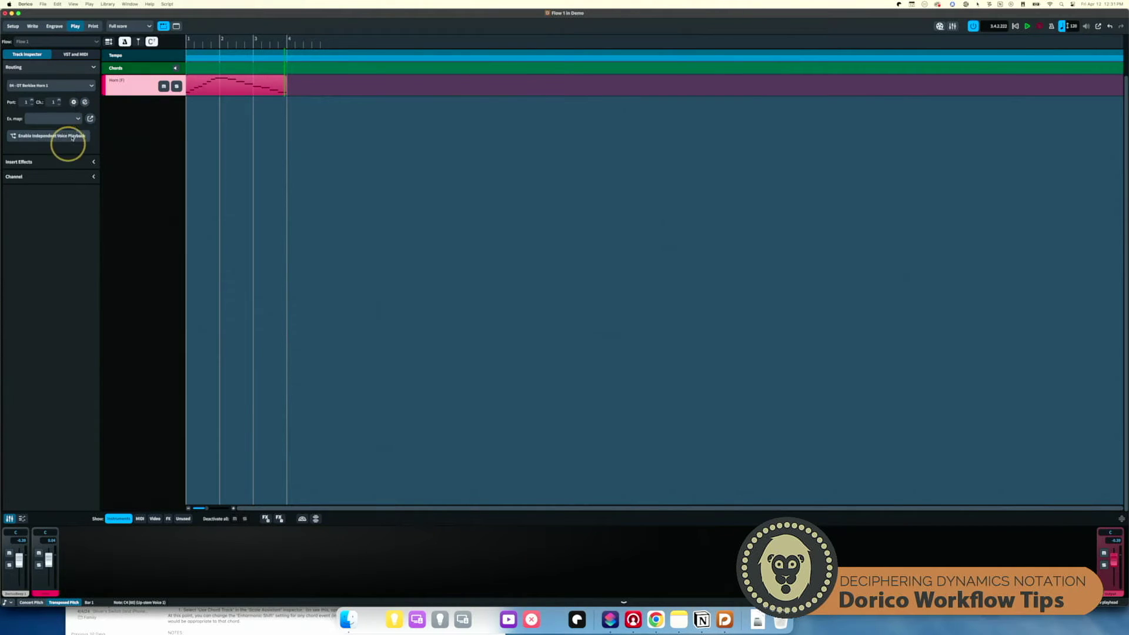
left_click(70, 118)
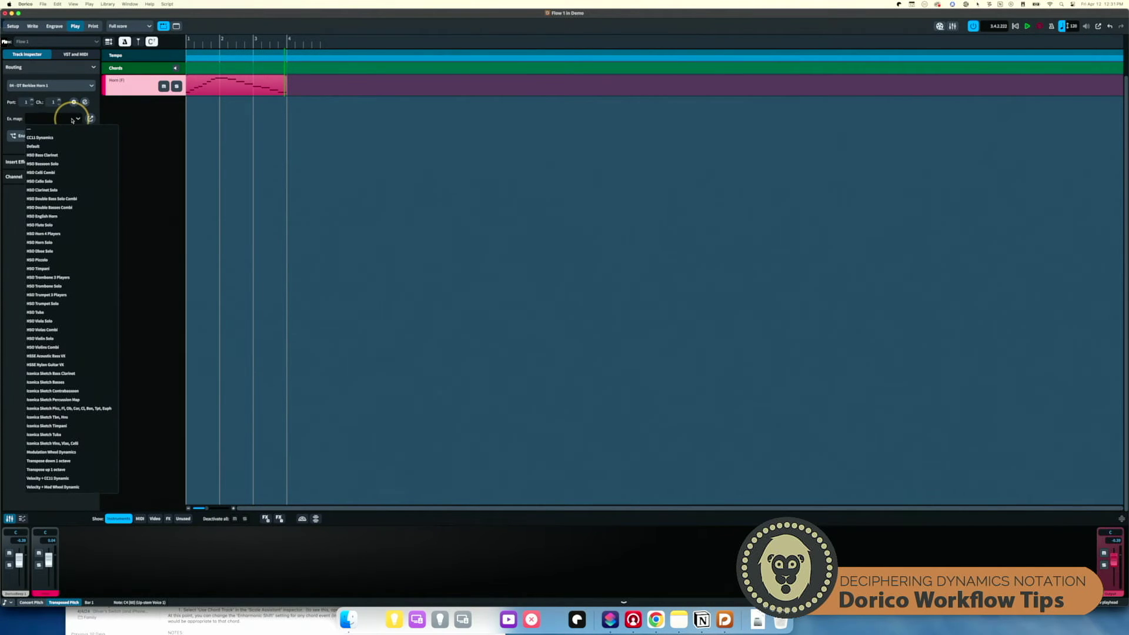
left_click(45, 147)
Return to Write mode and play the horn phrase back
left_click(33, 27)
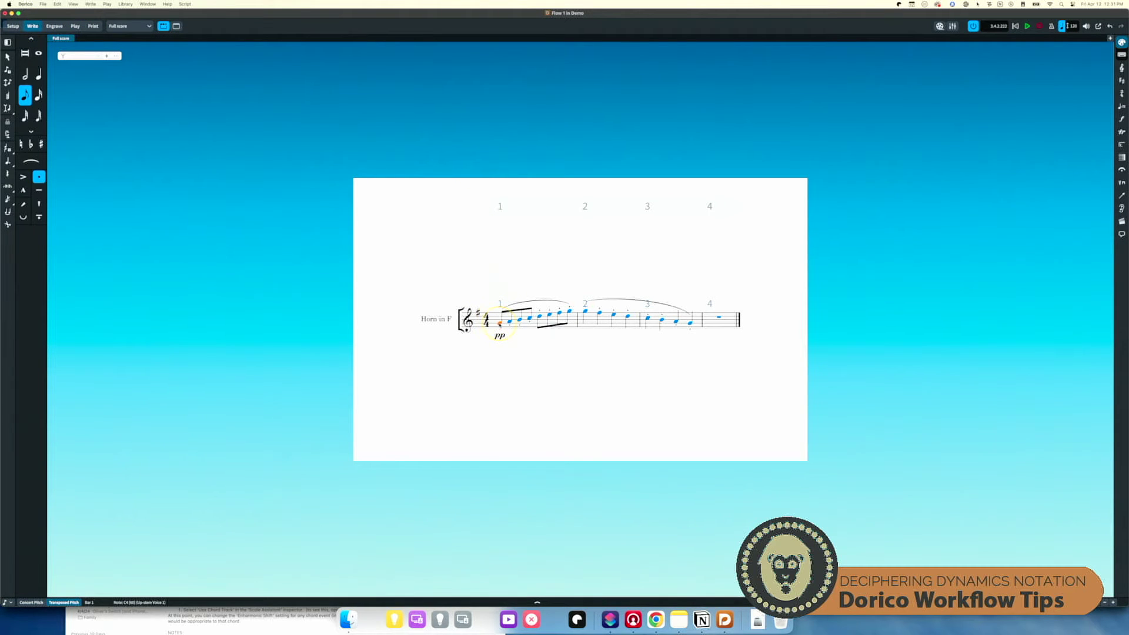
key("space")
key("space")
Add a p dynamic at the start of bar 2 and mf at bar 3, and play back from the first note
left_click(586, 312)
key("shift+d")
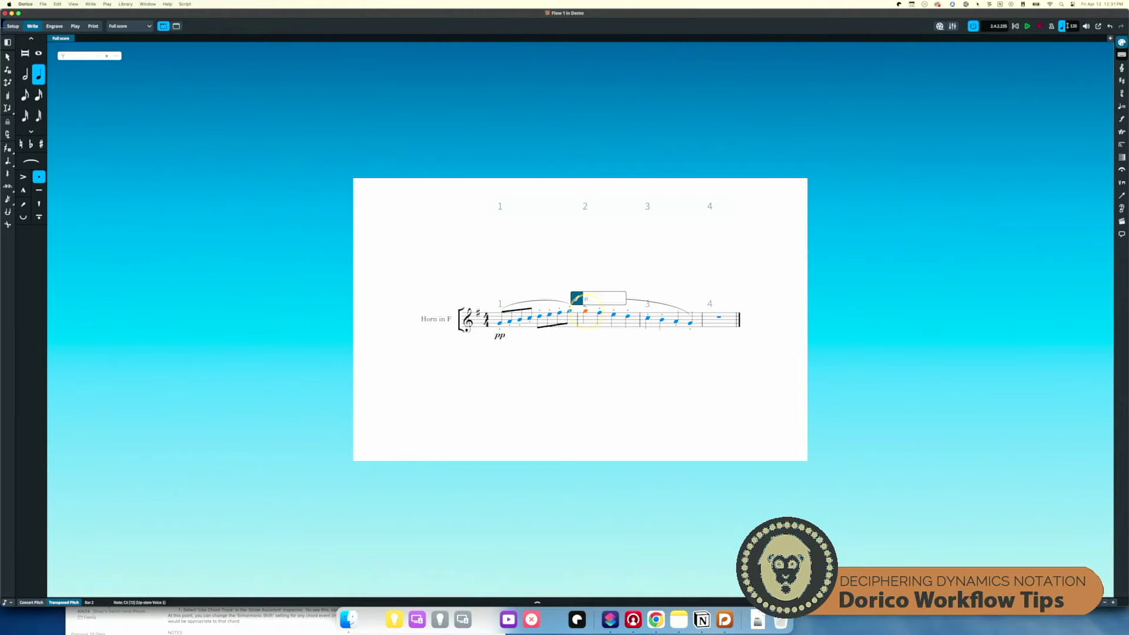
key("Return")
left_click(648, 318)
key("shift+d")
key("Return")
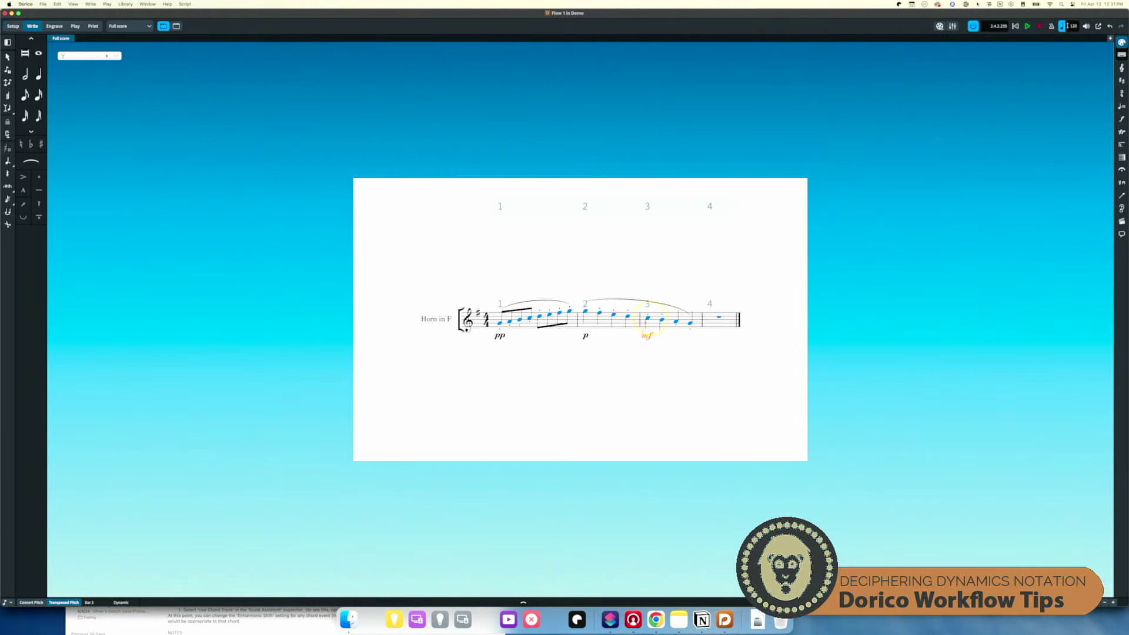
left_click(500, 323)
key("p")
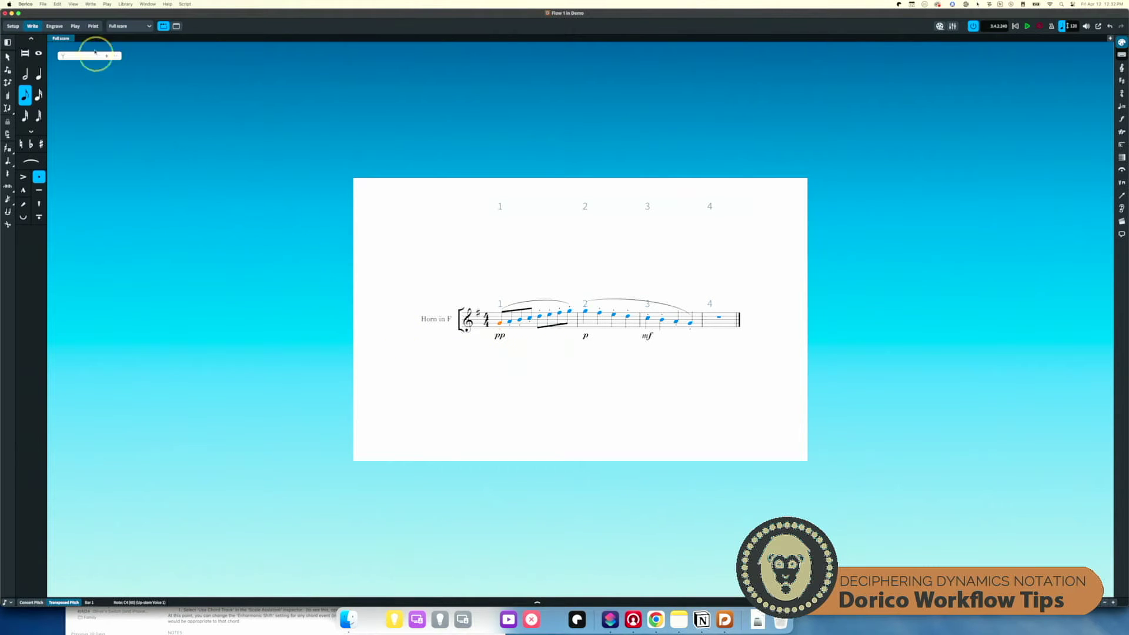
Show the Key Editor for the horn below the score and enlarge it to reveal all the notes
left_click(537, 601)
left_click(106, 515)
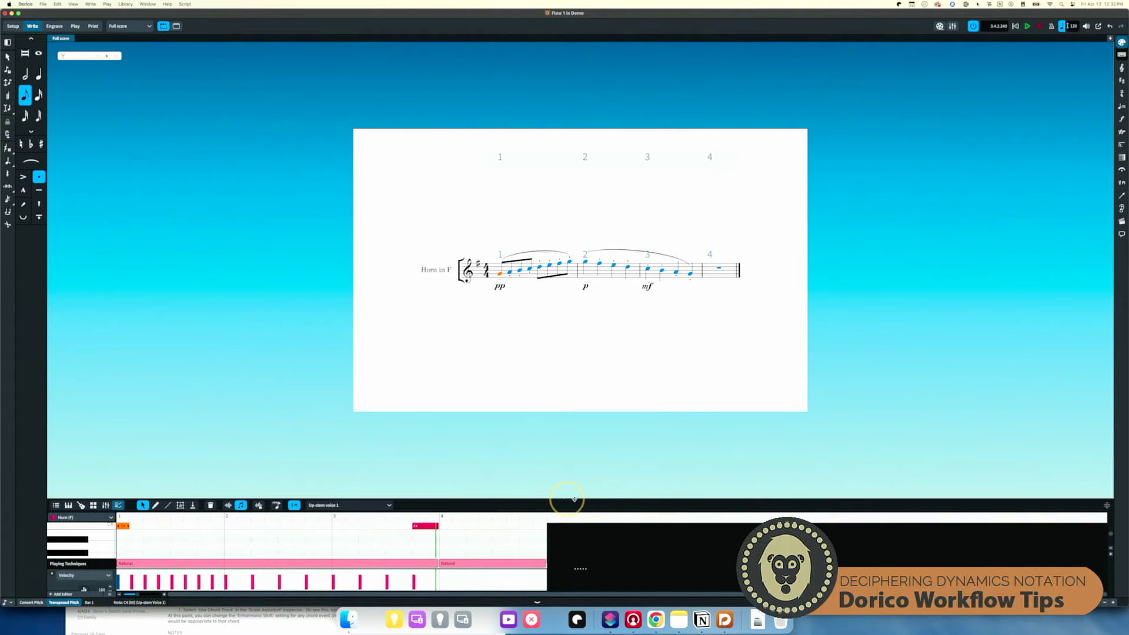
left_click_drag(1099, 499, 1053, 263)
scroll(437, 365, "up", 5)
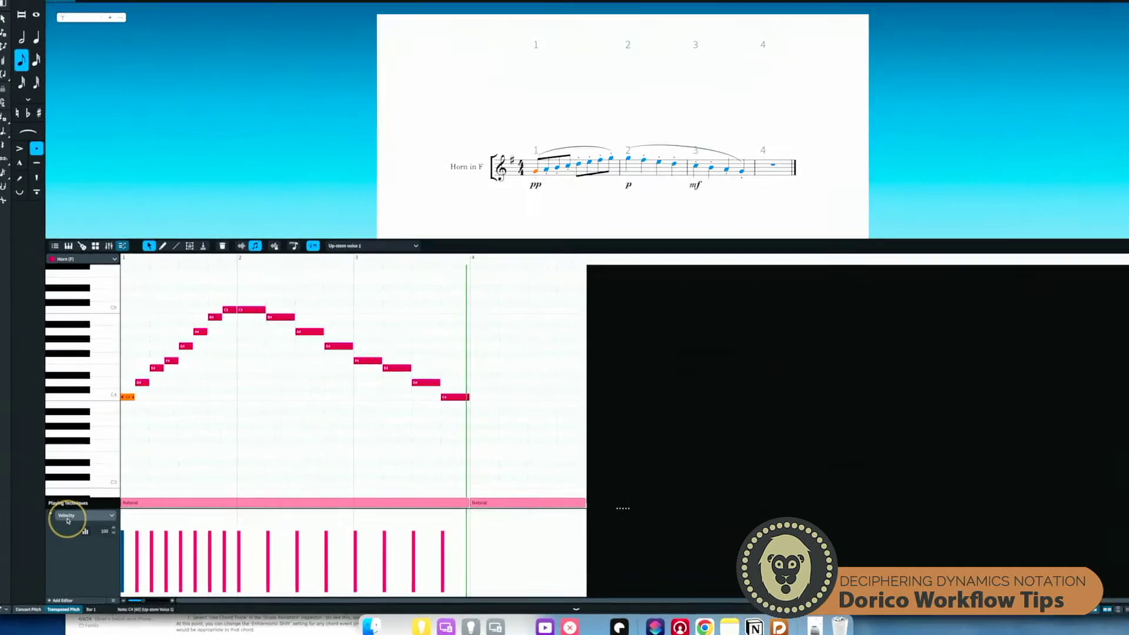
Switch the Key Editor's Velocity lane to Dynamics and select the mf, p and pp points individually
left_click(108, 519)
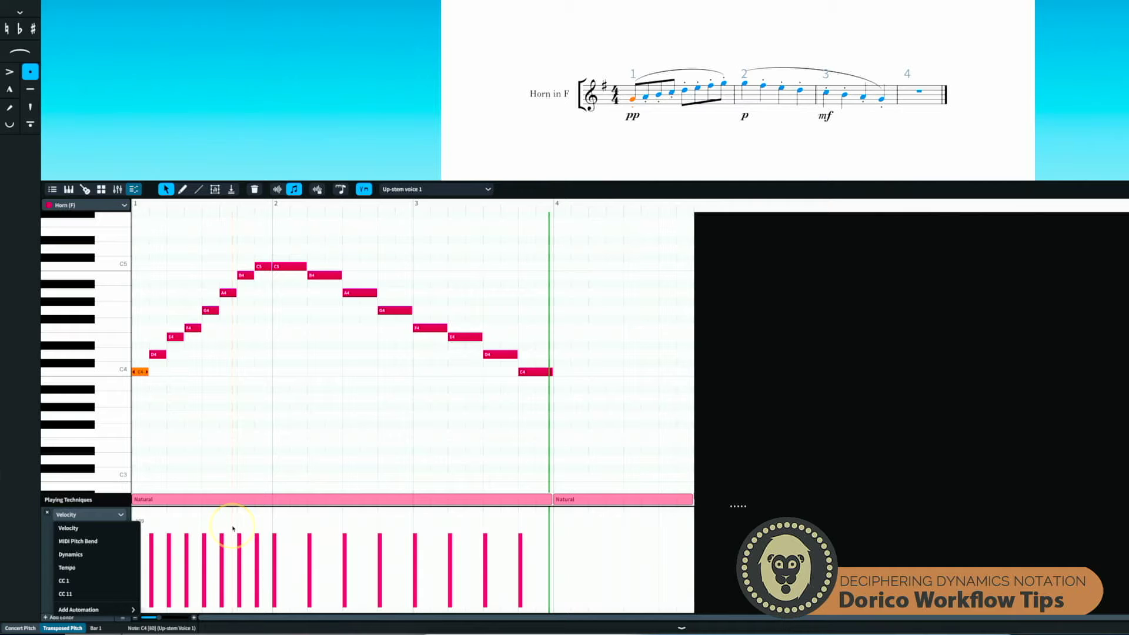
left_click(112, 554)
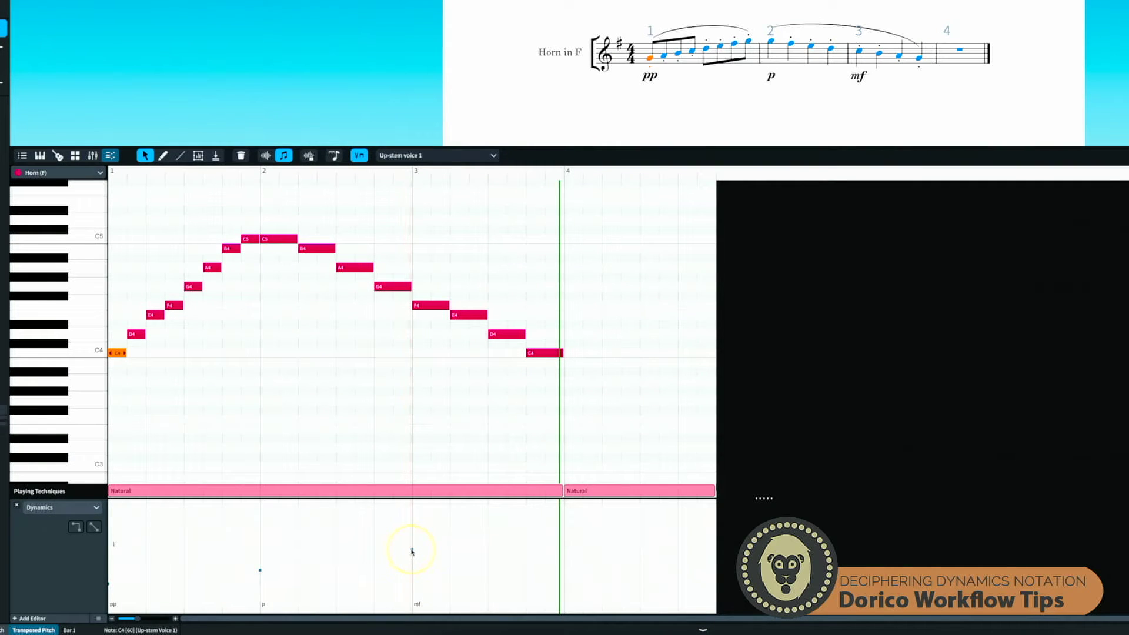
left_click(411, 549)
left_click(260, 570)
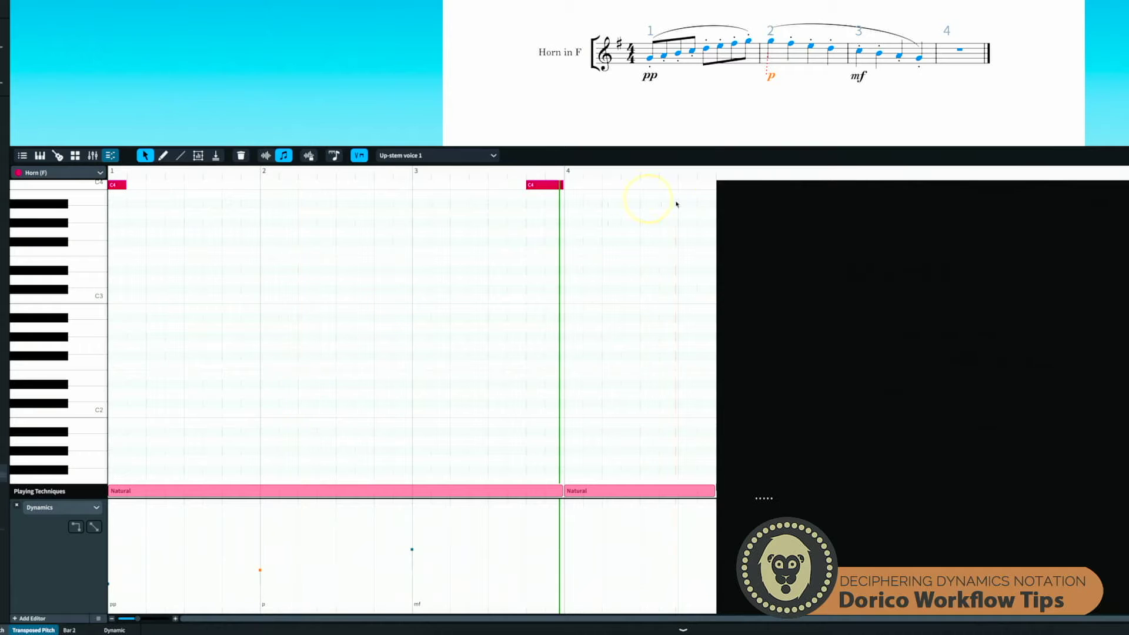
mouse_move(108, 585)
left_click(109, 585)
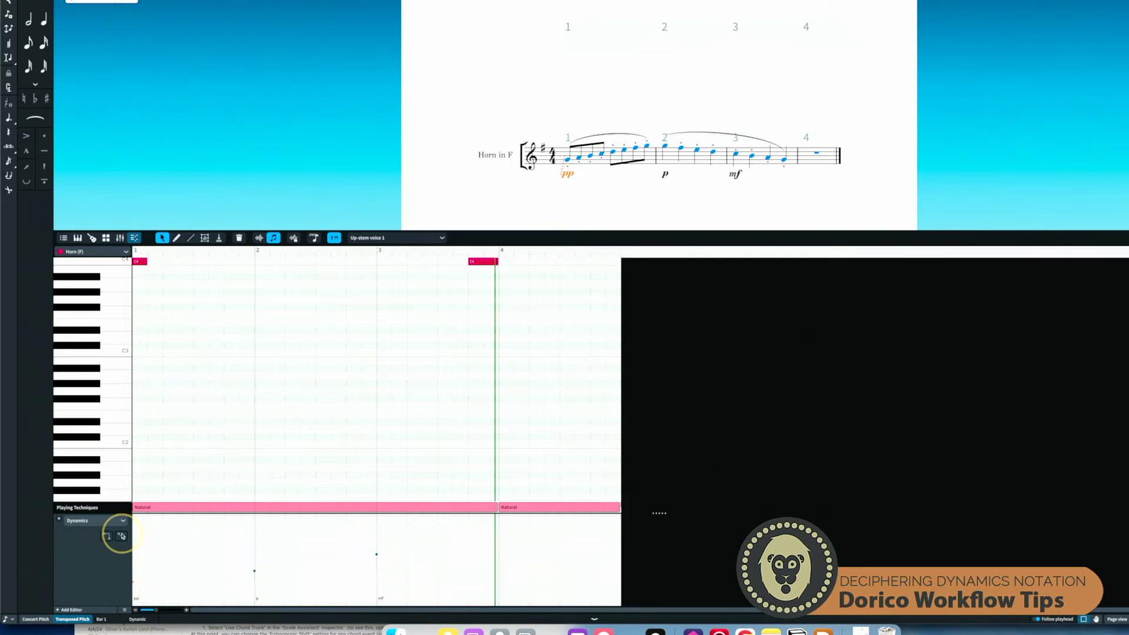
left_click(108, 537)
Add an mf<f crescendo across the last three notes of bar 3, and remove it again
left_click(753, 156)
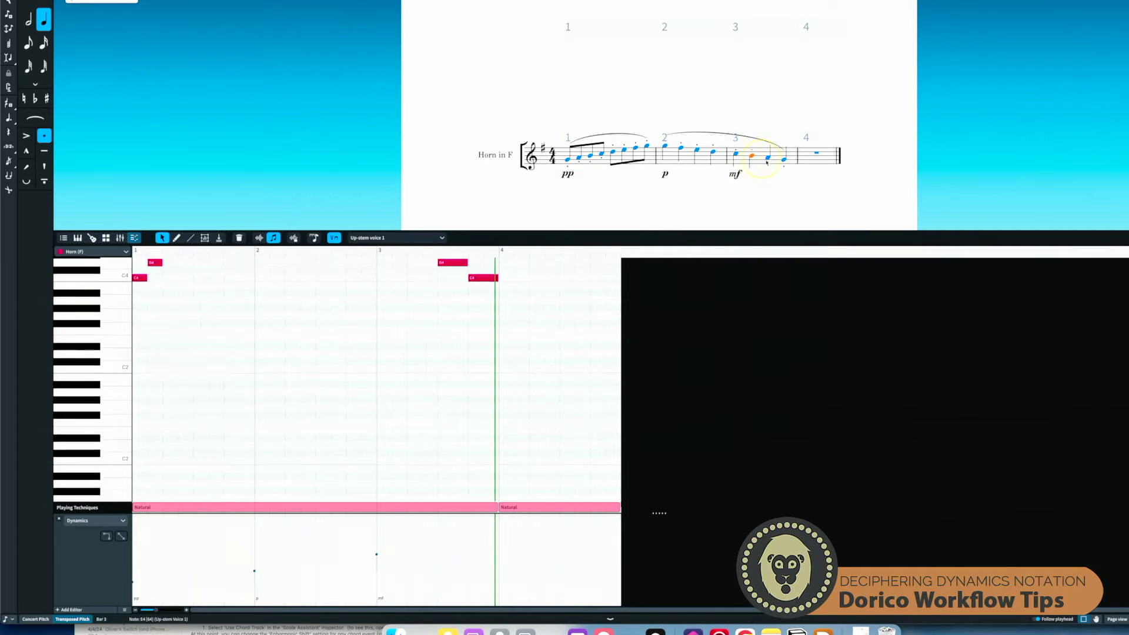
key("shift+d")
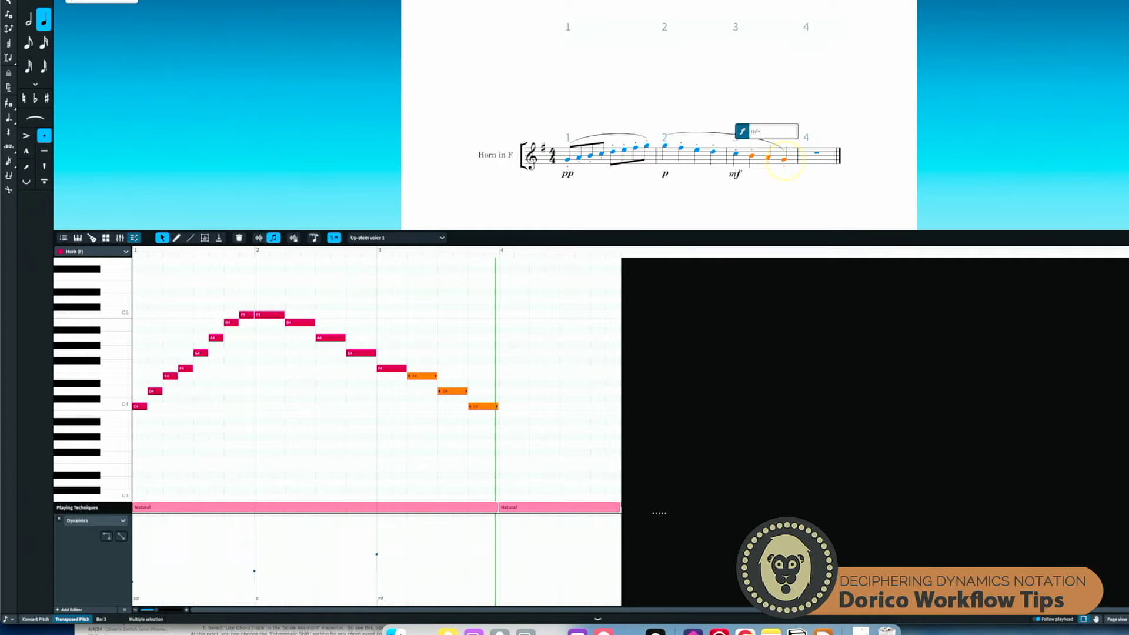
type("mf<f")
key("Return")
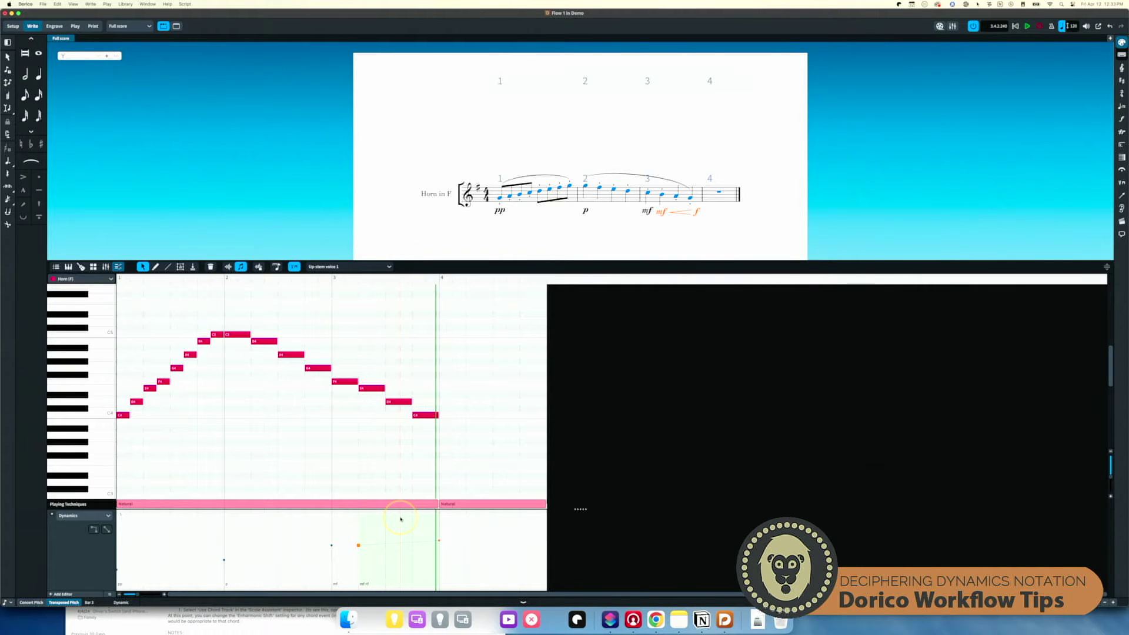
key("Delete")
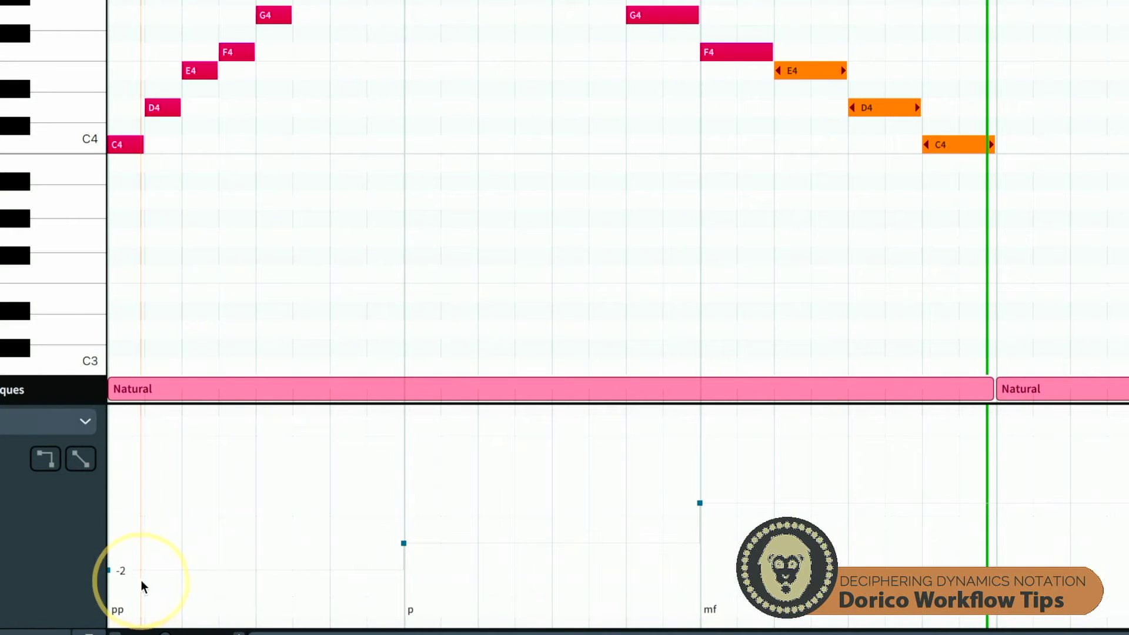
left_click(145, 569)
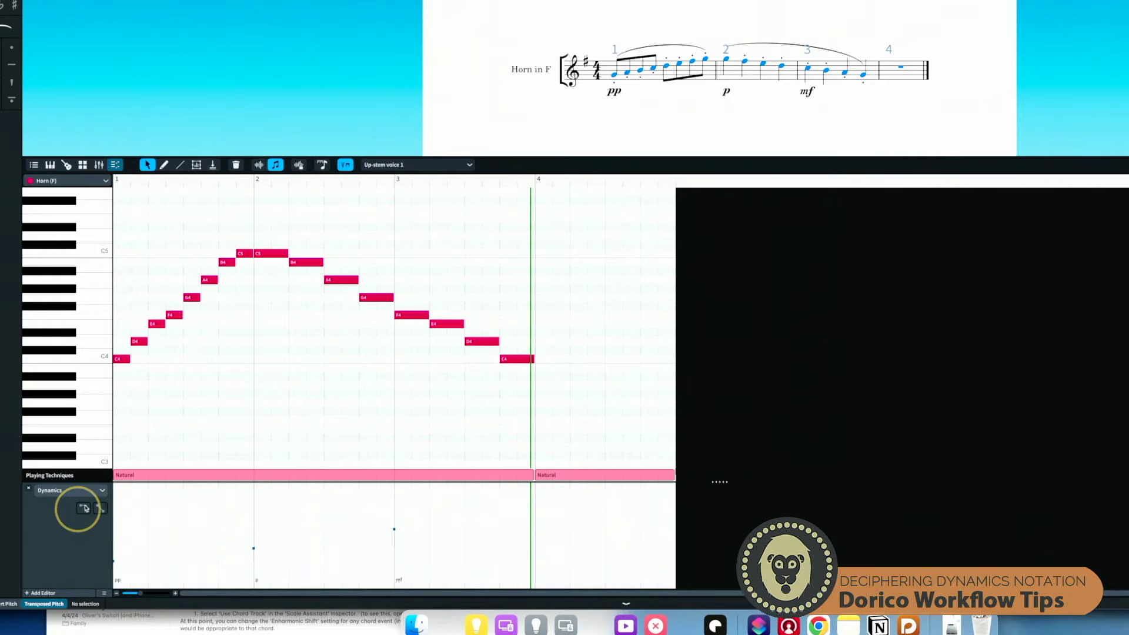
left_click(102, 491)
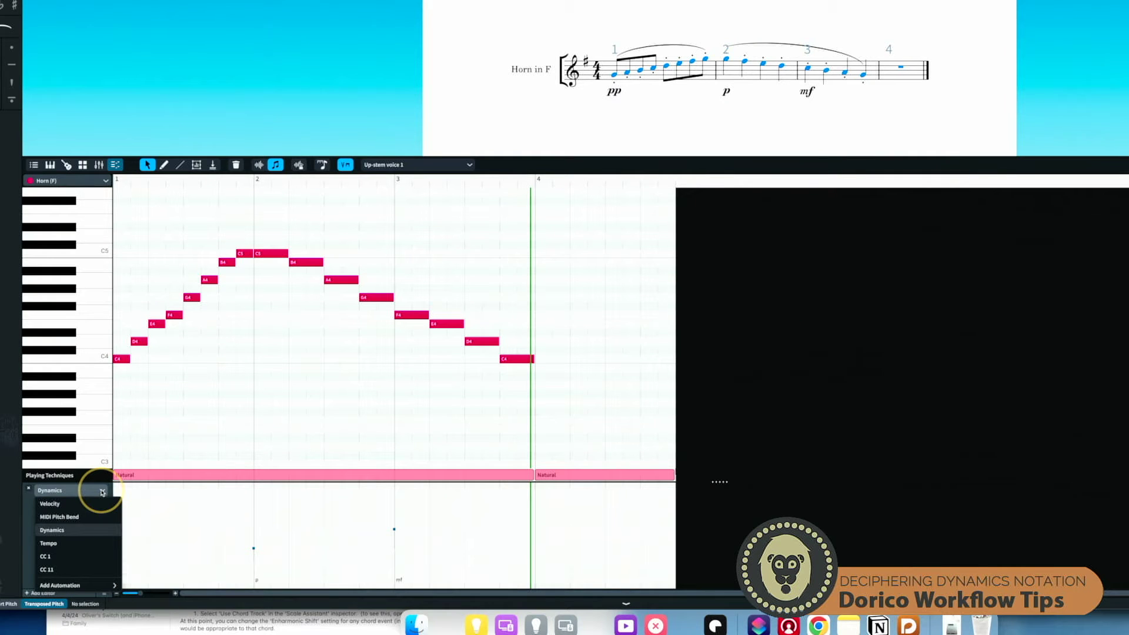
left_click(160, 527)
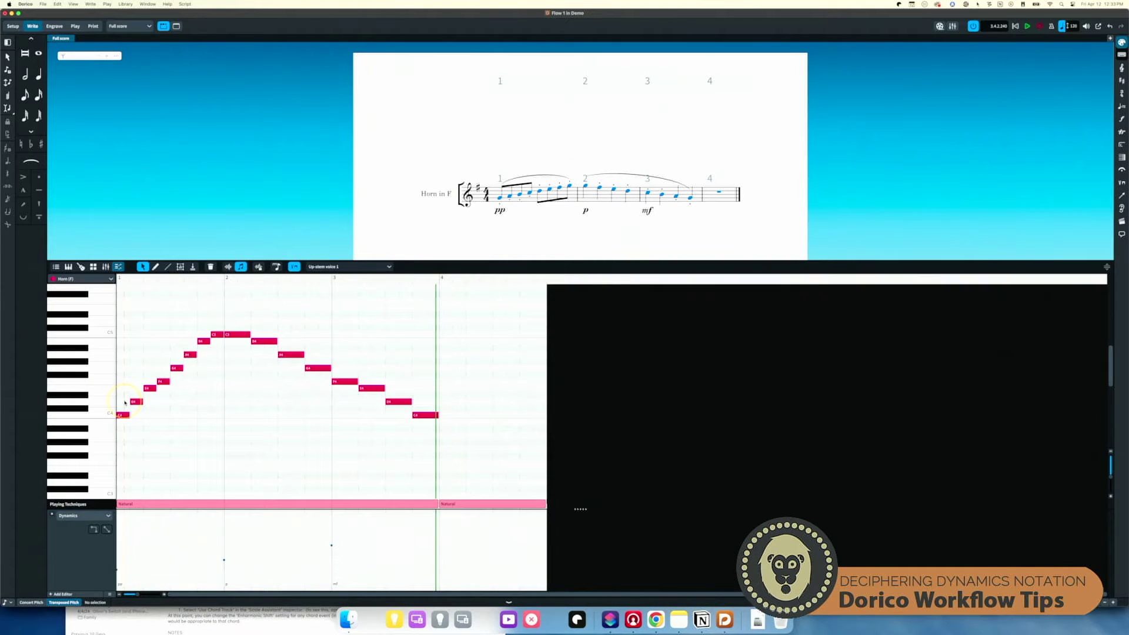
Review the dynamic curve and the minimum and maximum dynamic level settings in the Playback Options, and close them
key("super+shift+p")
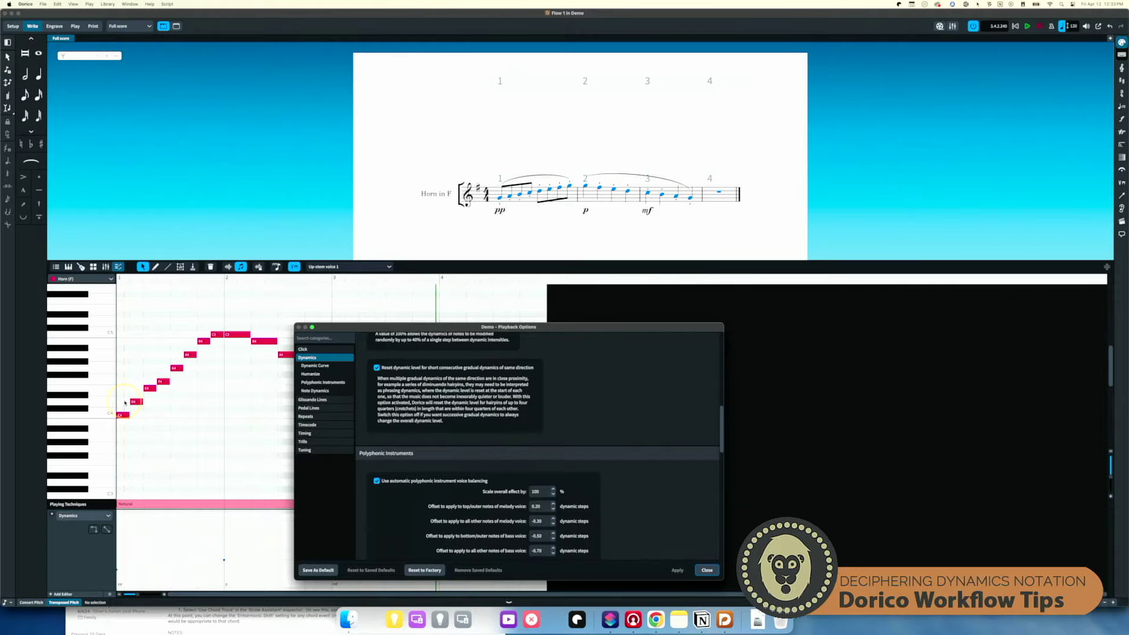
scroll(388, 400, "up", 10)
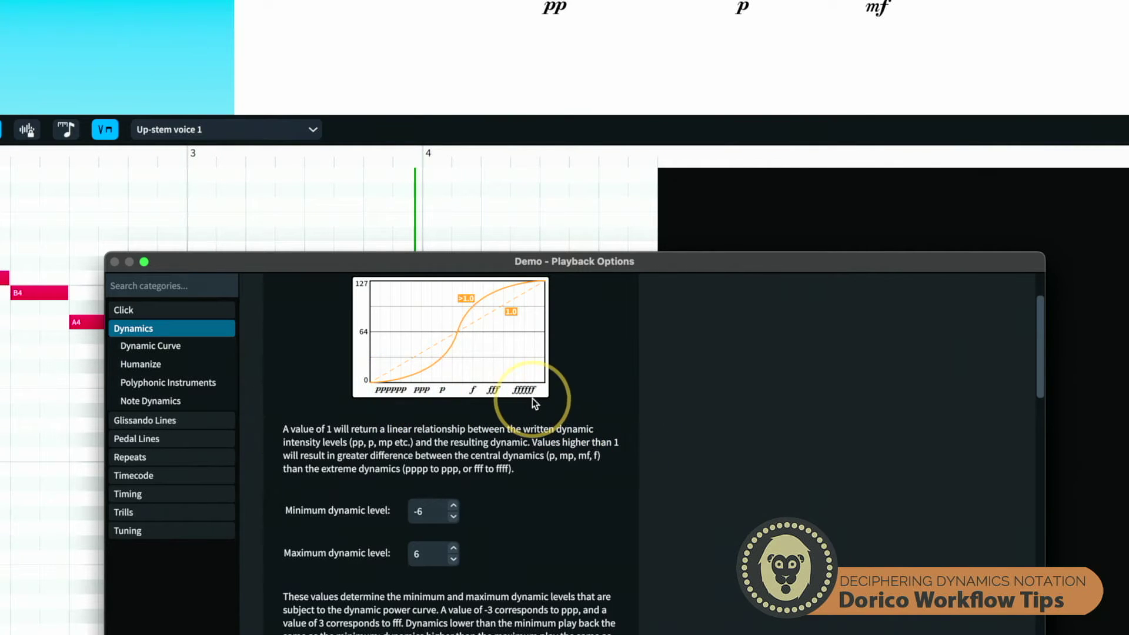
scroll(553, 402, "down", 3)
scroll(465, 411, "up", 5)
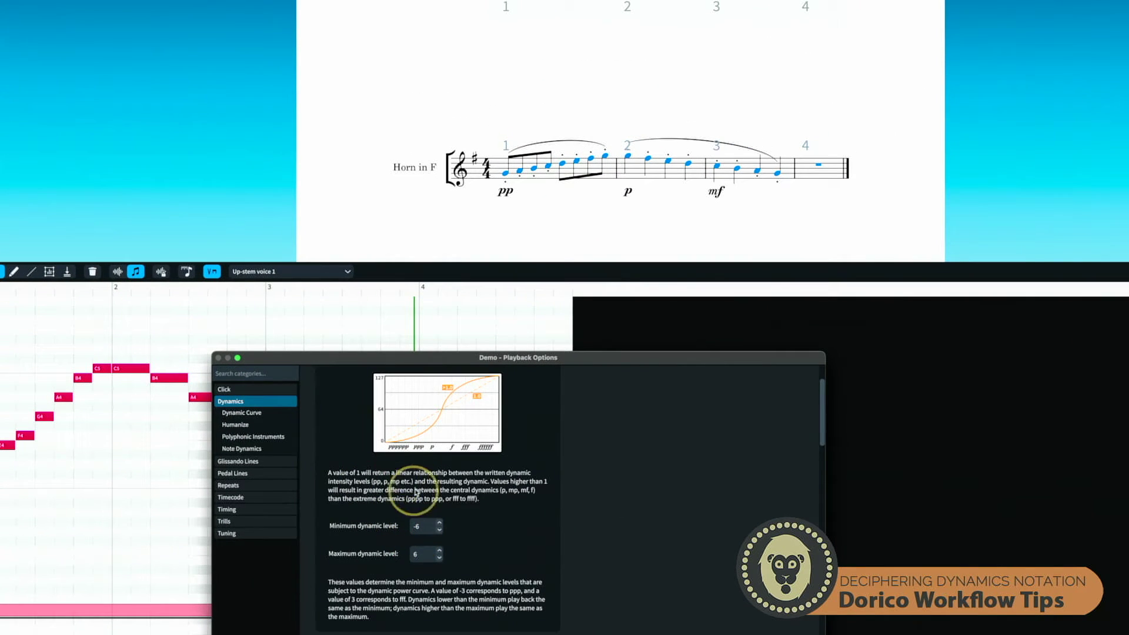
double_click(416, 524)
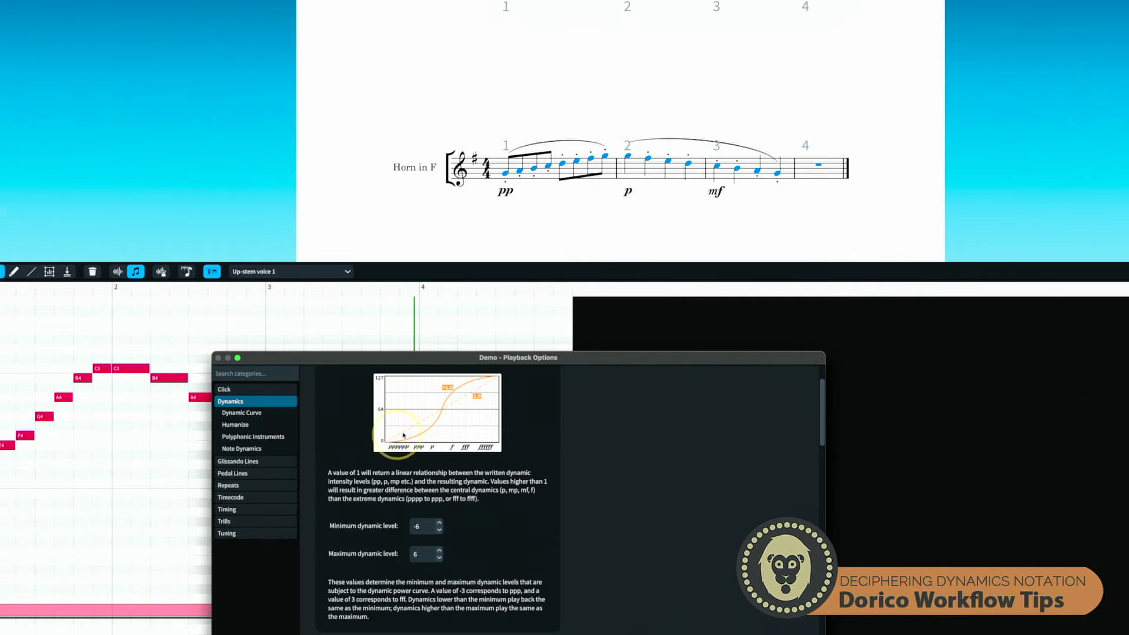
left_click_drag(462, 359, 501, 254)
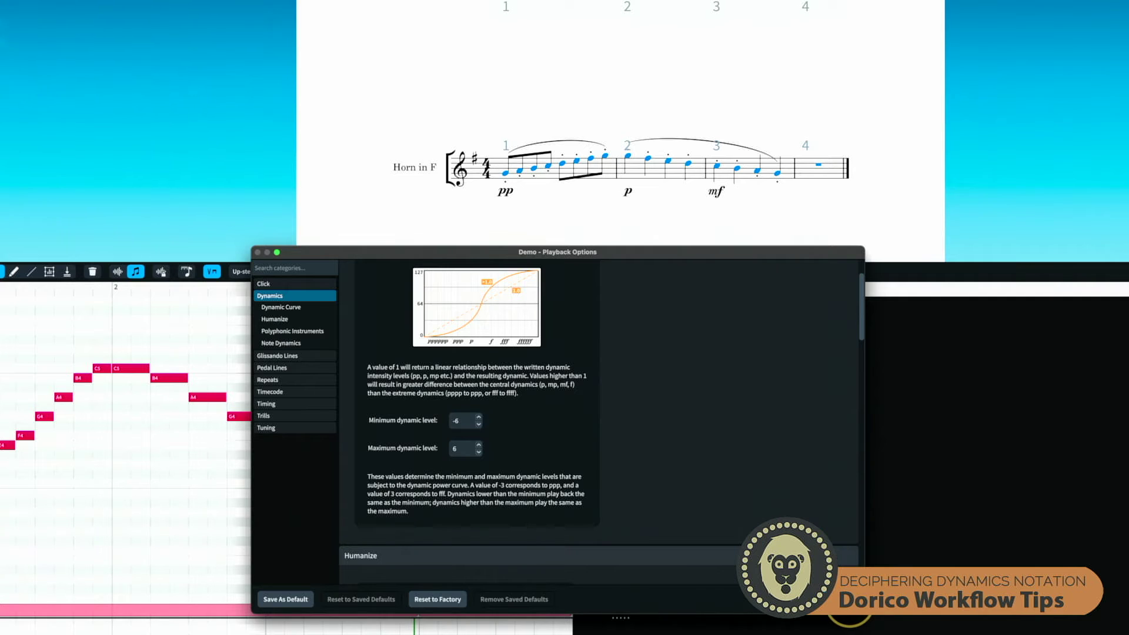
left_click(847, 605)
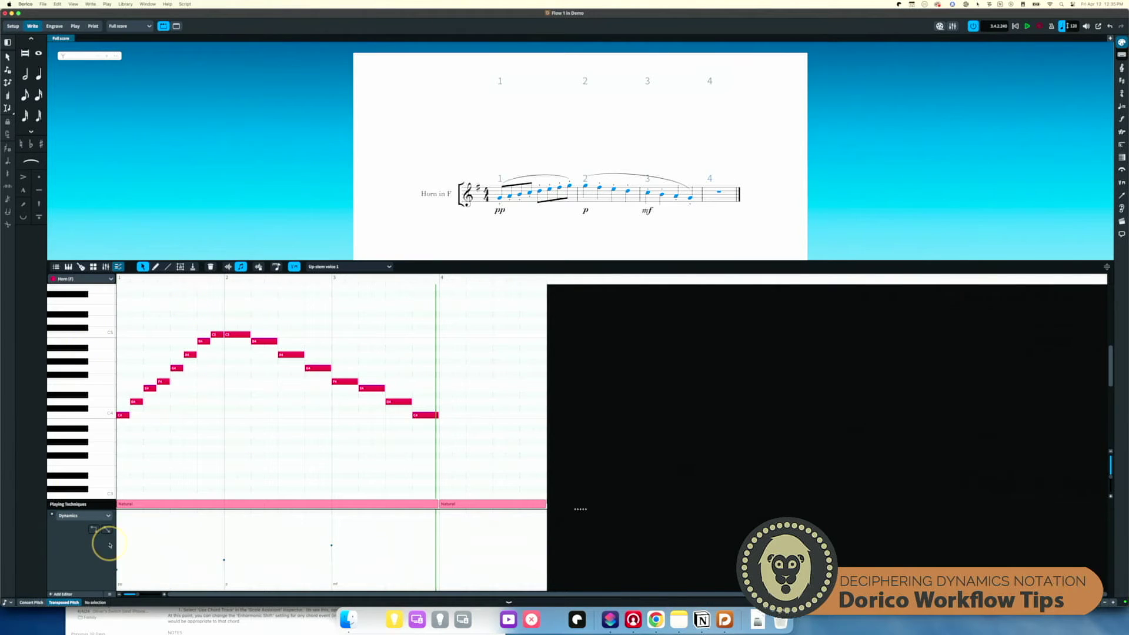
Add CC 1 and CC 11 lanes below the Dynamics lane in the Key Editor and enlarge the lane area
left_click(91, 516)
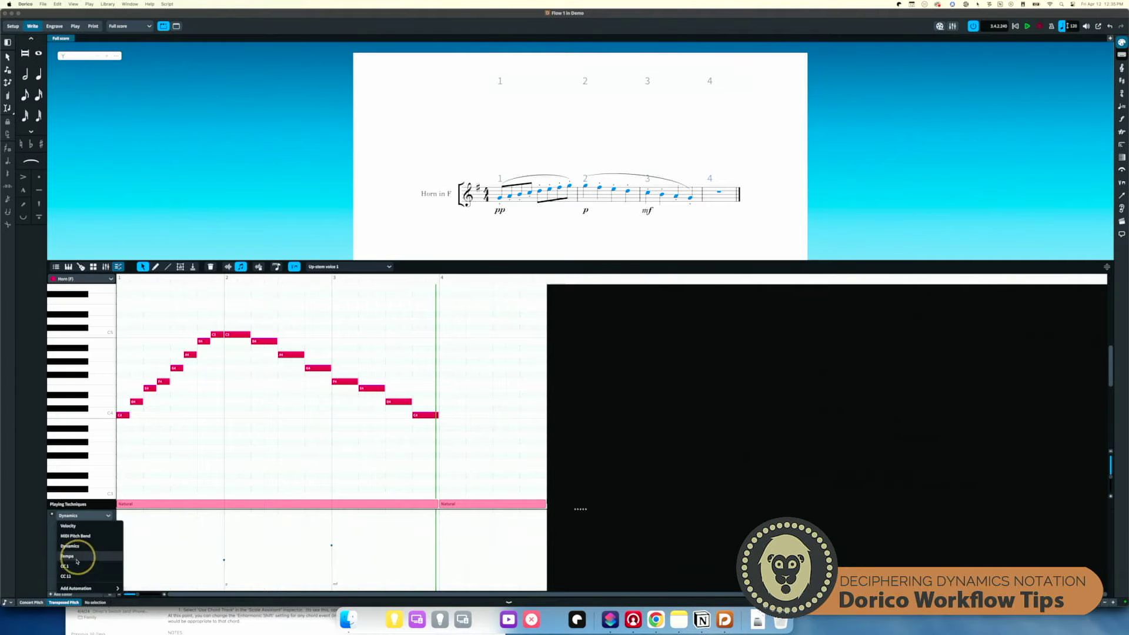
key("super+8")
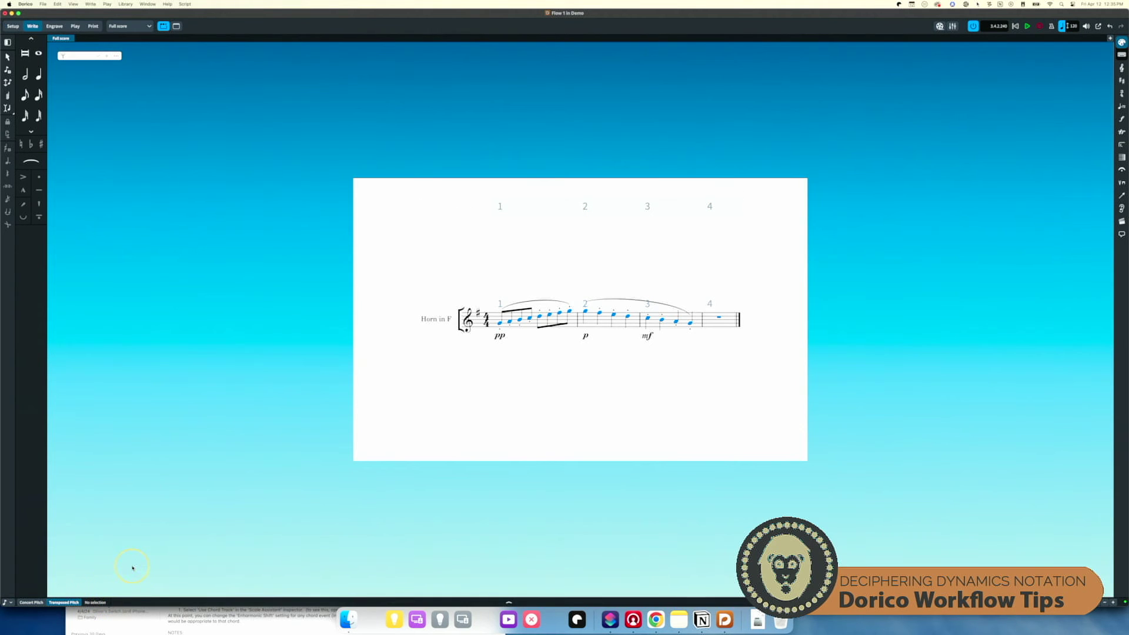
key("super+8")
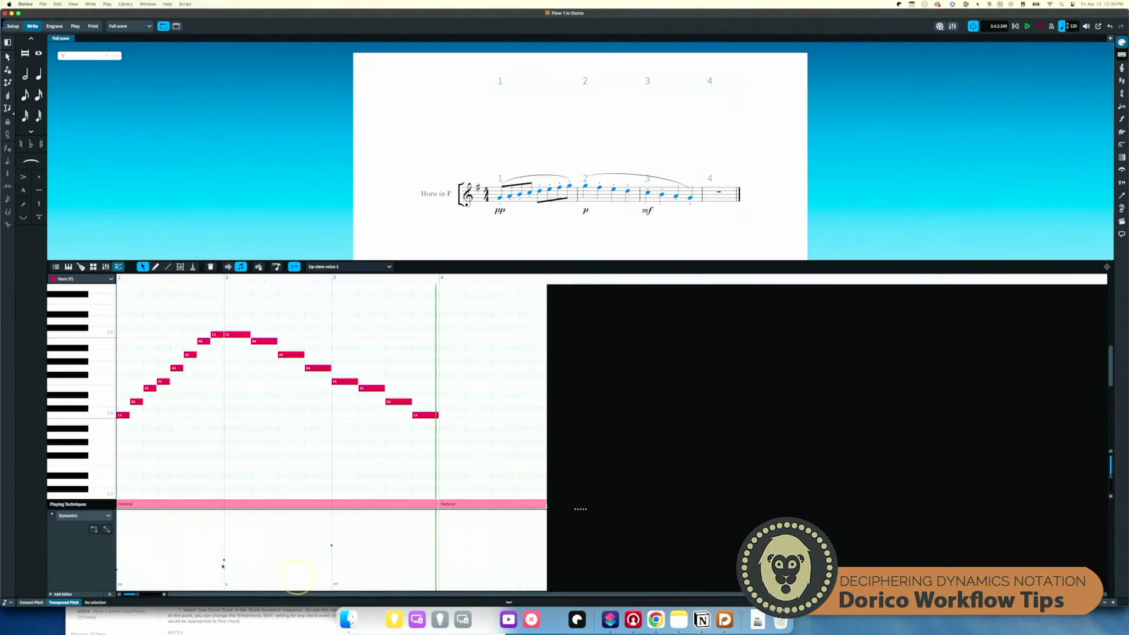
left_click(54, 593)
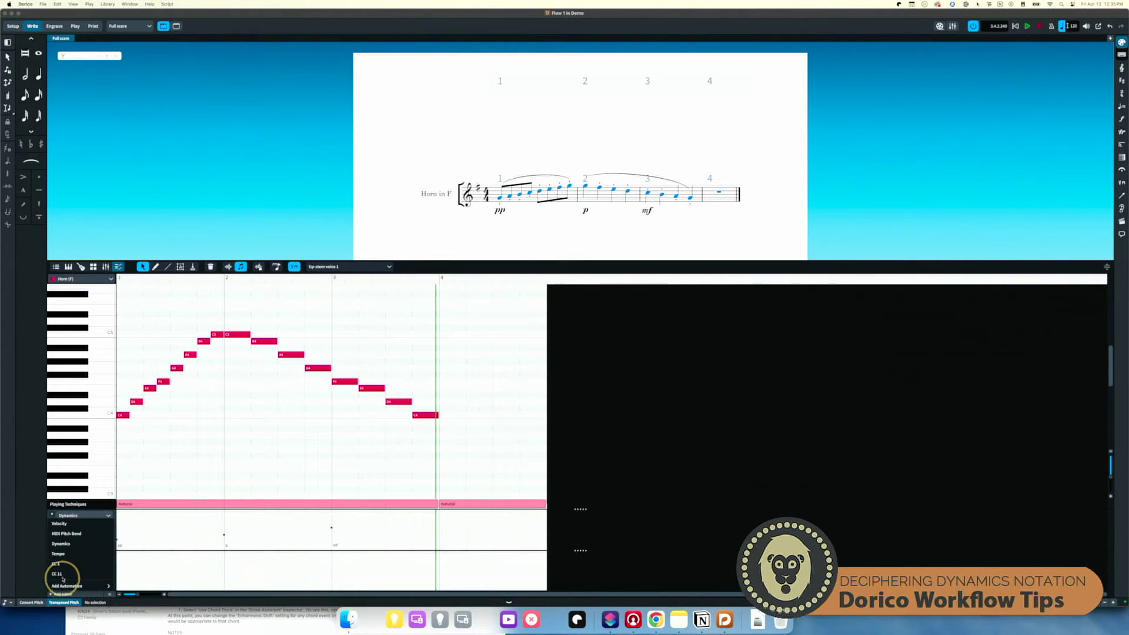
left_click(55, 594)
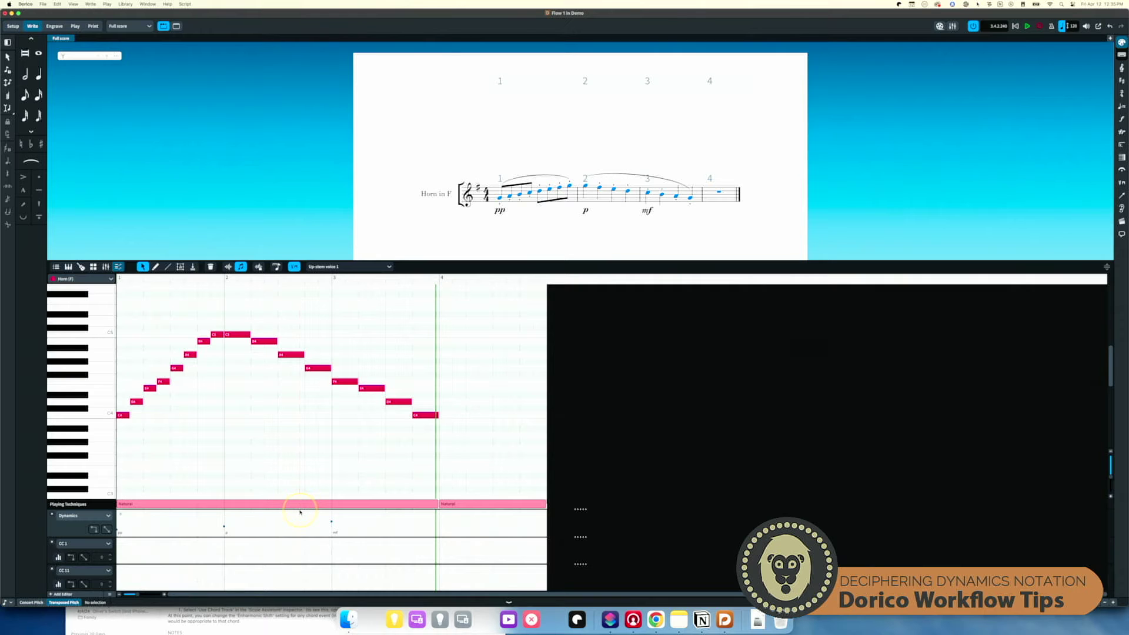
left_click_drag(301, 509, 314, 373)
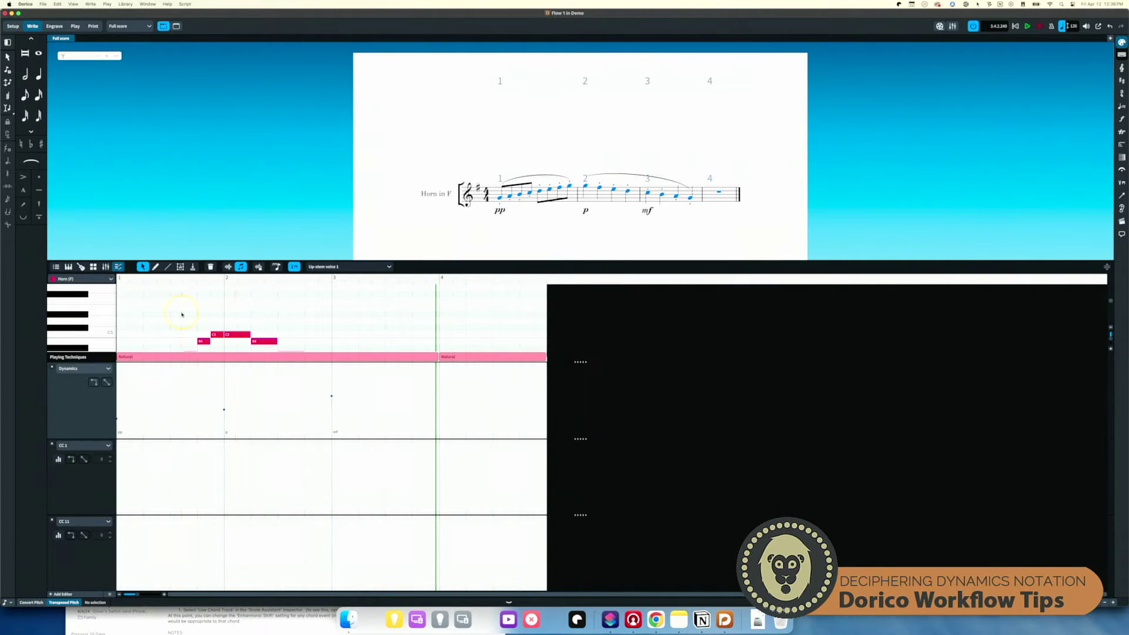
Inspect the Volume dynamic and Secondary dynamic settings of the Natural technique in the horn's Default expression map, and return to Write mode
left_click(76, 26)
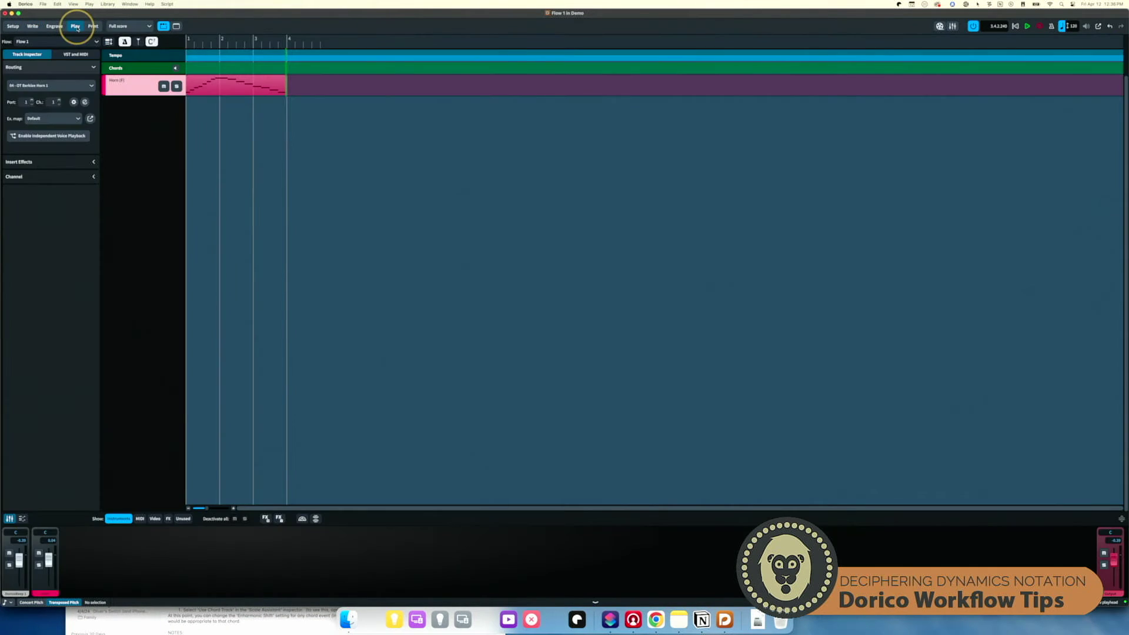
left_click(91, 118)
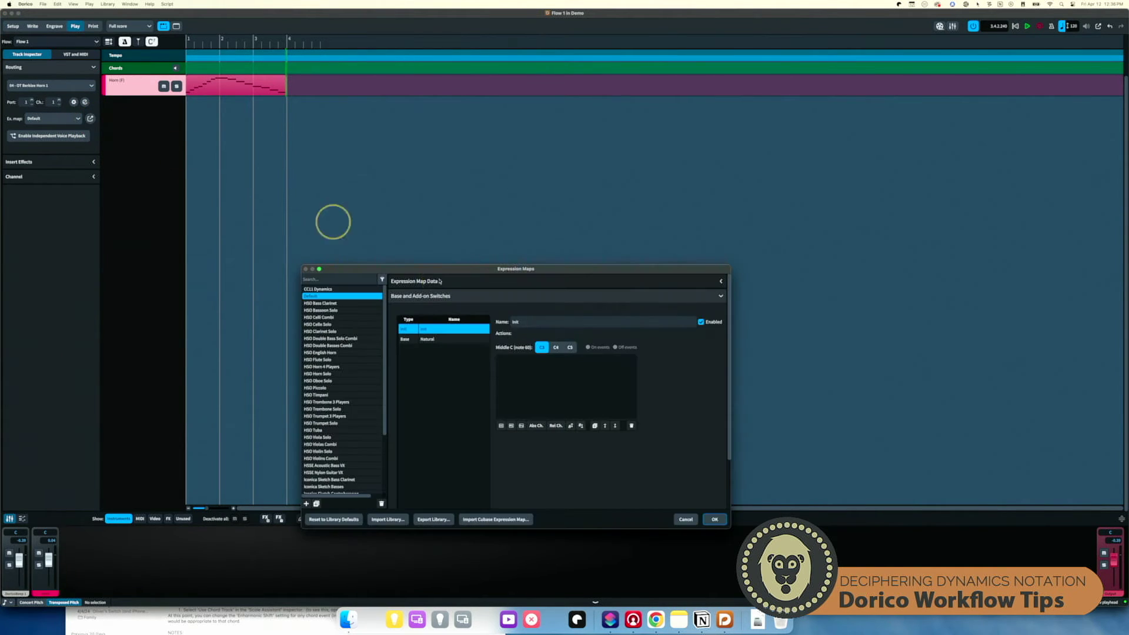
left_click(440, 341)
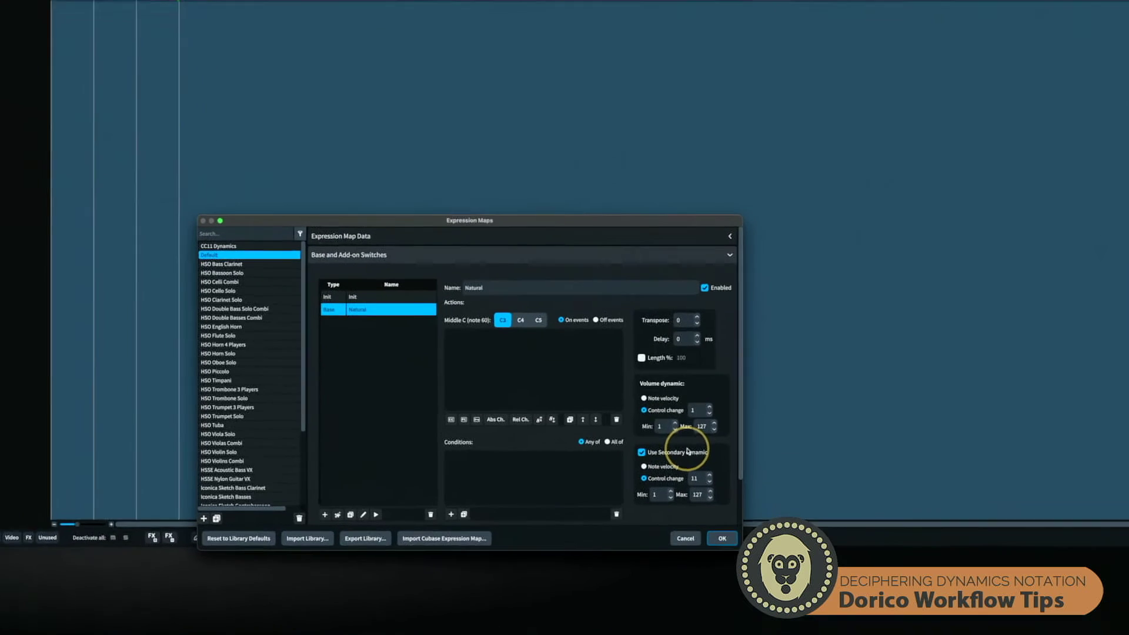
left_click(671, 418)
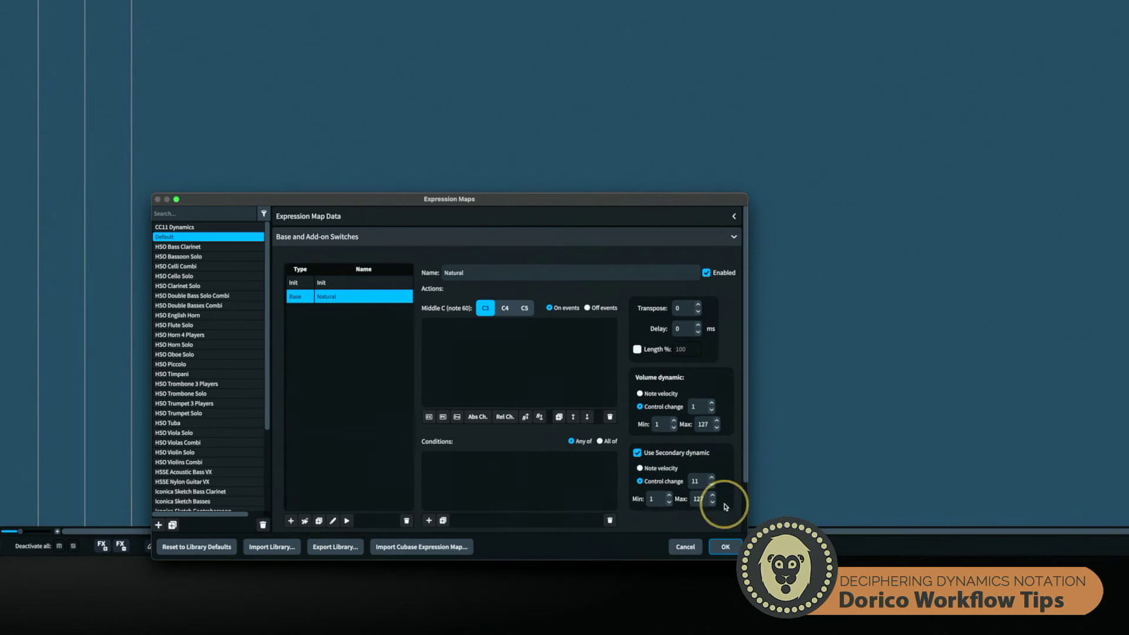
left_click(724, 546)
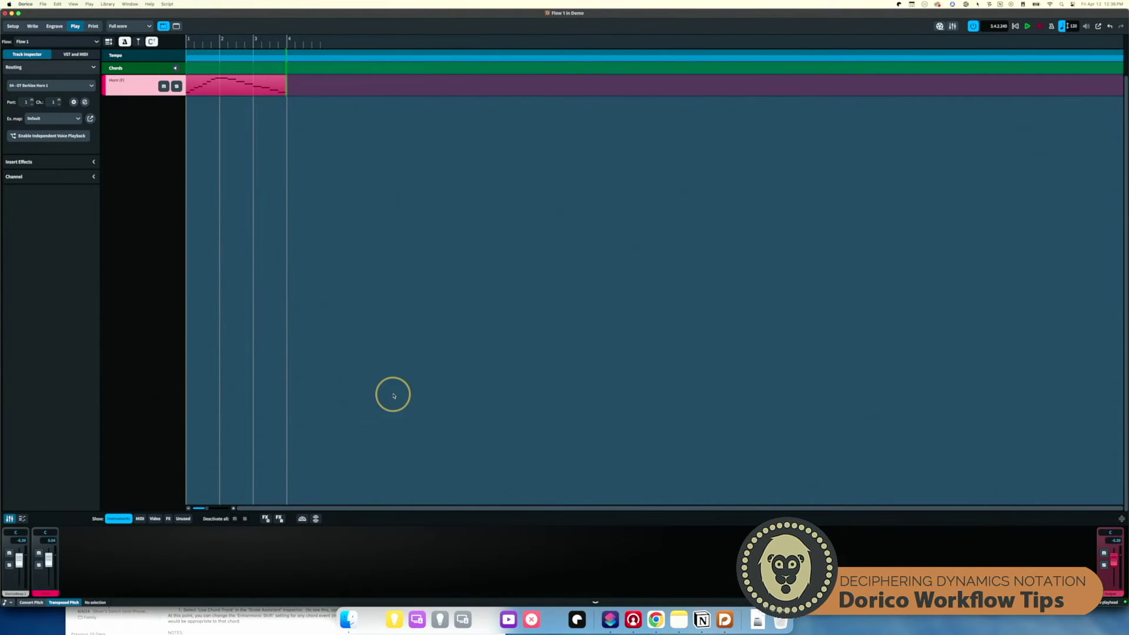
left_click(33, 26)
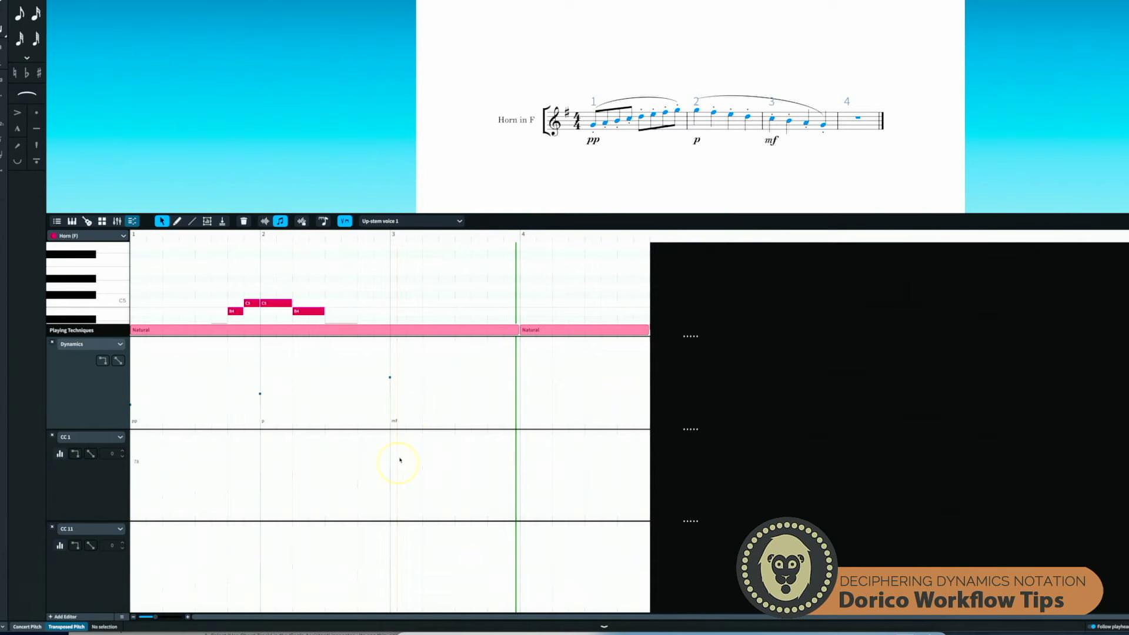
Draw several freehand automation curves in the CC 1 lane across bars 1 to 3
scroll(382, 298, "up", 3)
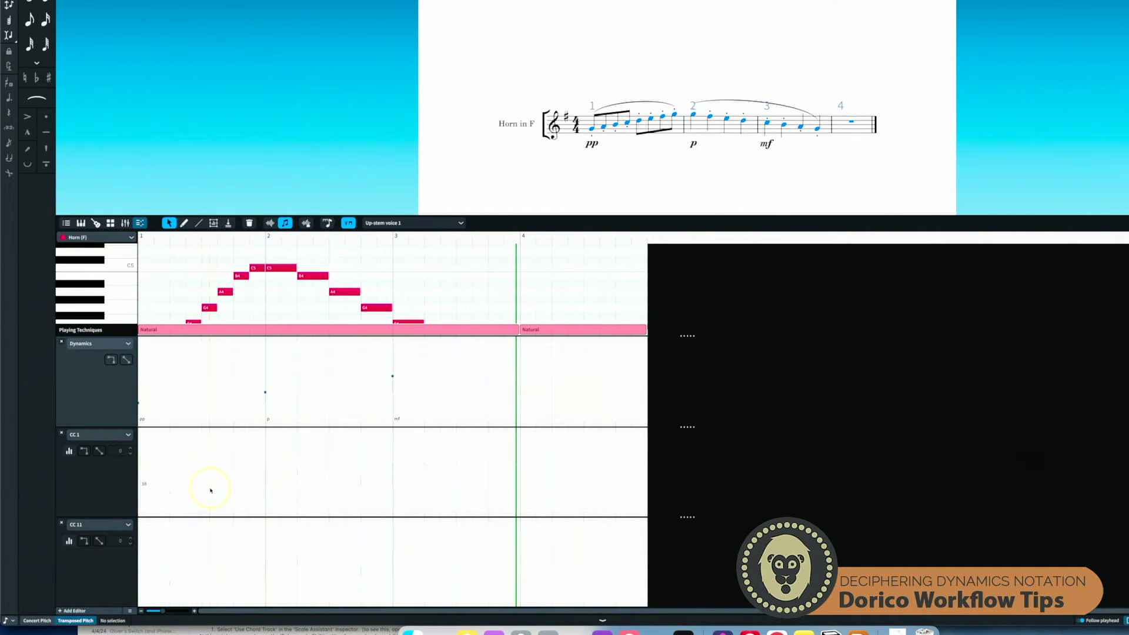
left_click(184, 223)
mouse_move(184, 491)
left_mouse_down()
mouse_move(203, 485)
mouse_move(215, 499)
mouse_move(231, 485)
left_mouse_up()
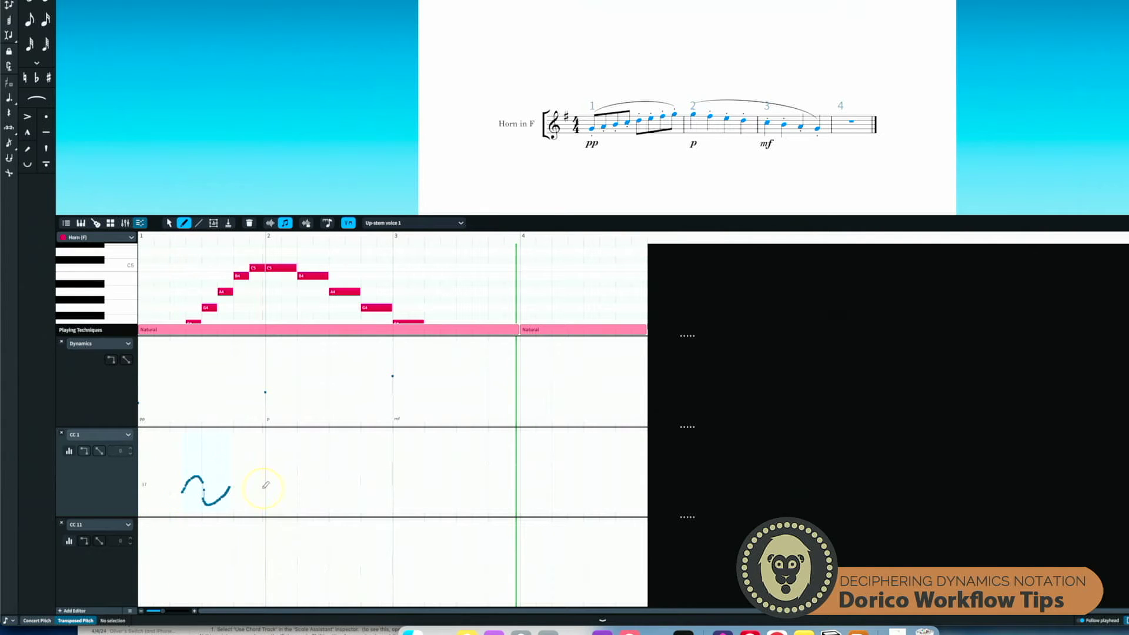
mouse_move(252, 484)
left_mouse_down()
mouse_move(274, 467)
mouse_move(341, 470)
mouse_move(393, 499)
mouse_move(434, 477)
left_mouse_up()
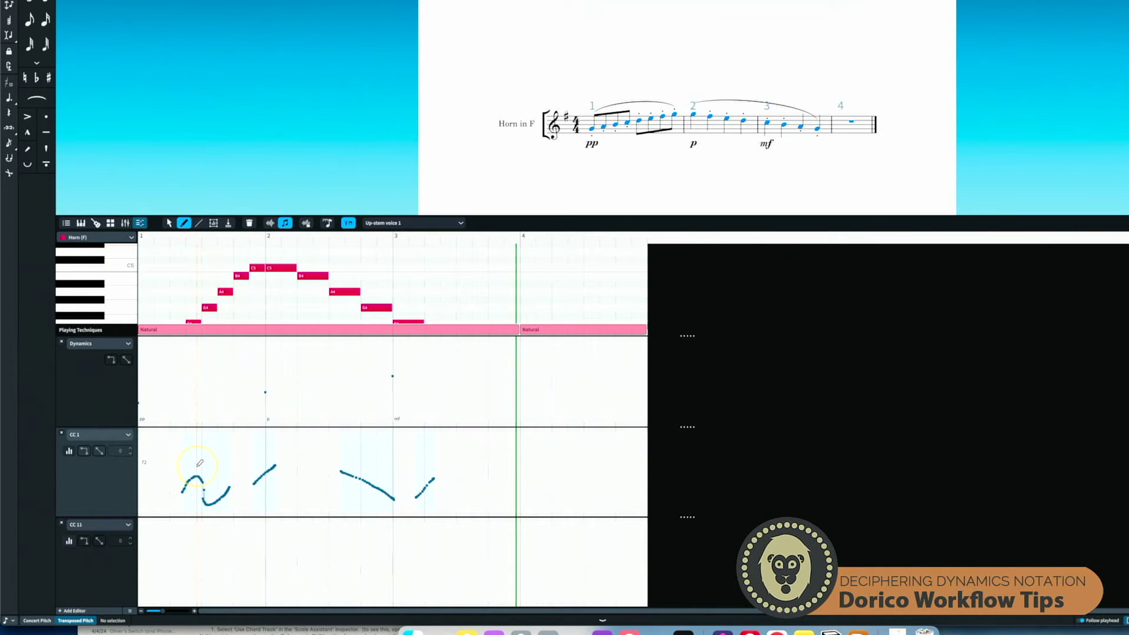
Undo all the freehand curves drawn in the CC 1 lane
key("super+z")
key("super+z")
key("super+z")
key("super+z")
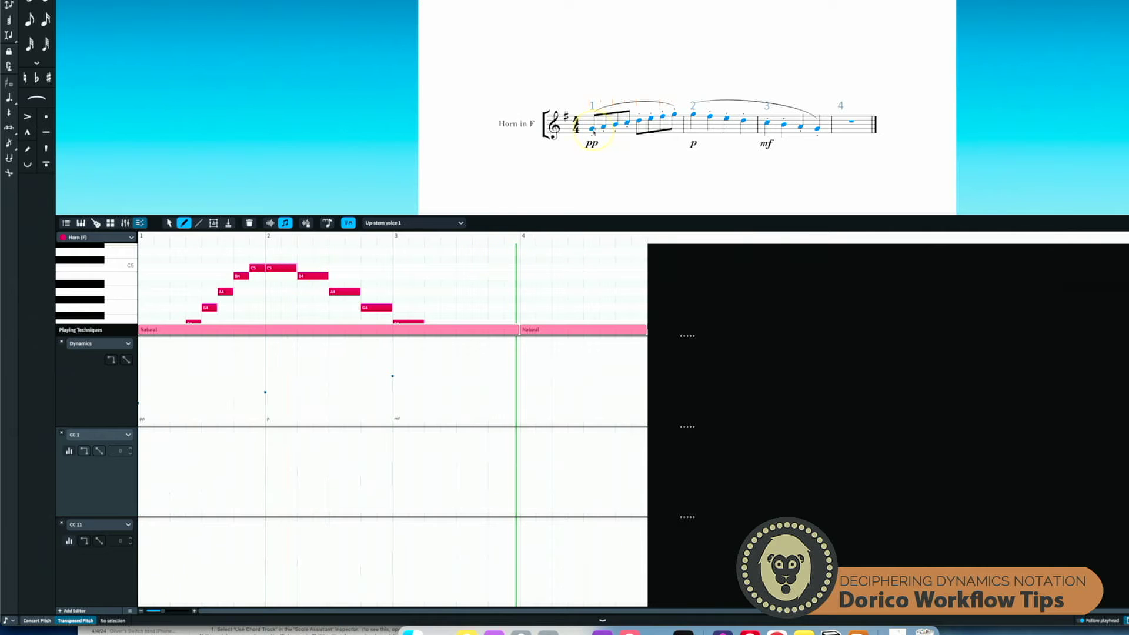
Select the first horn note, and apply a minimum dynamic level of -3 and a maximum of 3 in the Playback Options
left_click(591, 128)
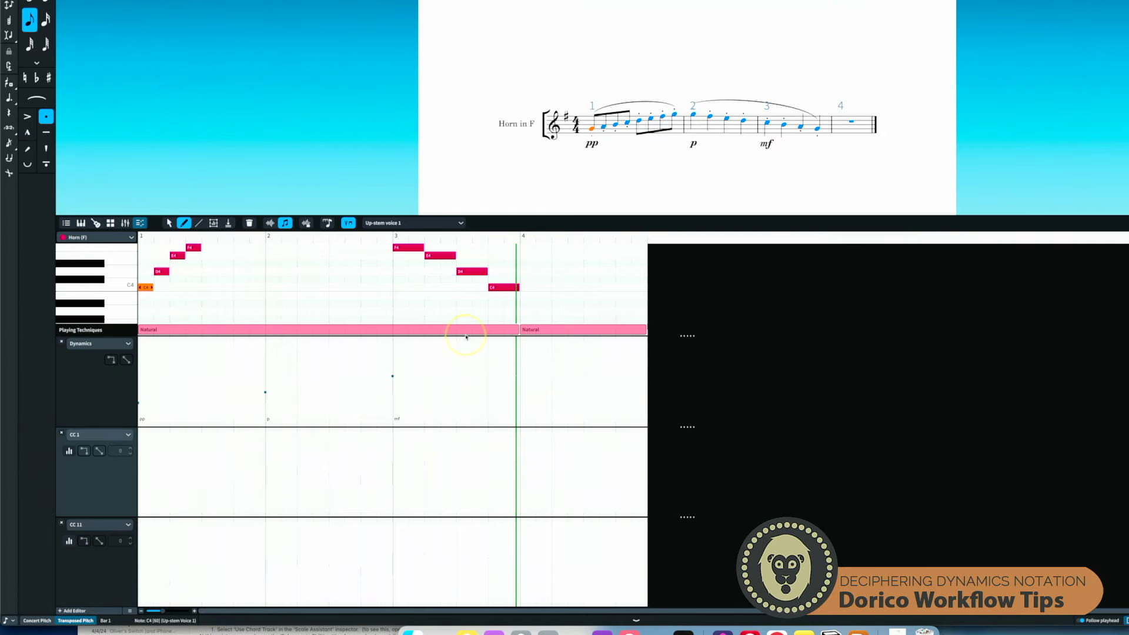
mouse_move(498, 330)
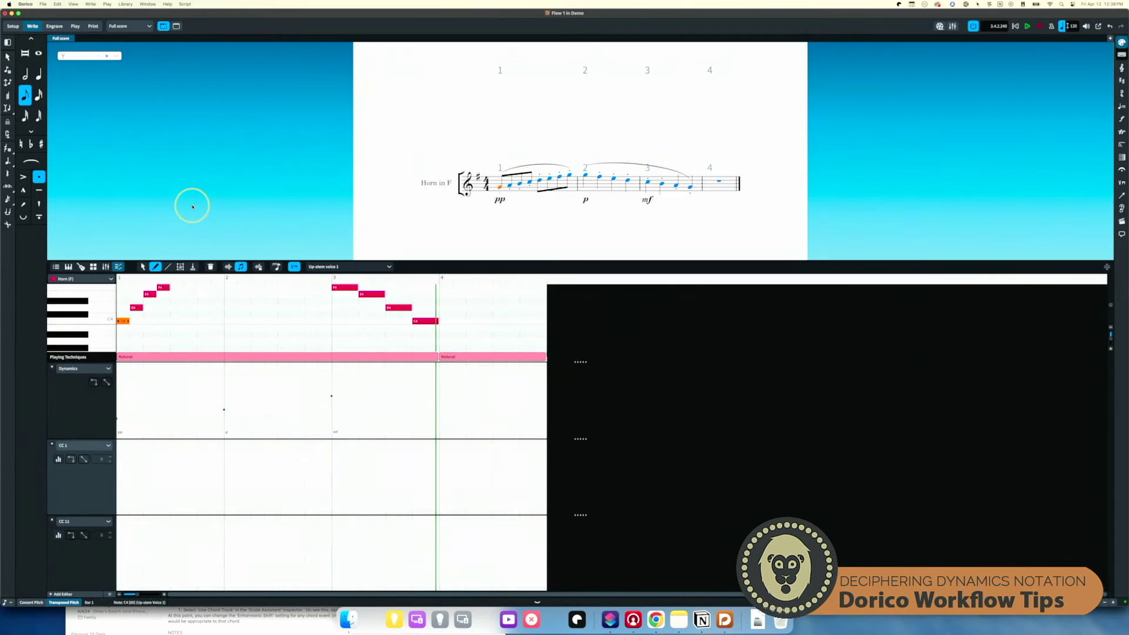
key("super+shift+p")
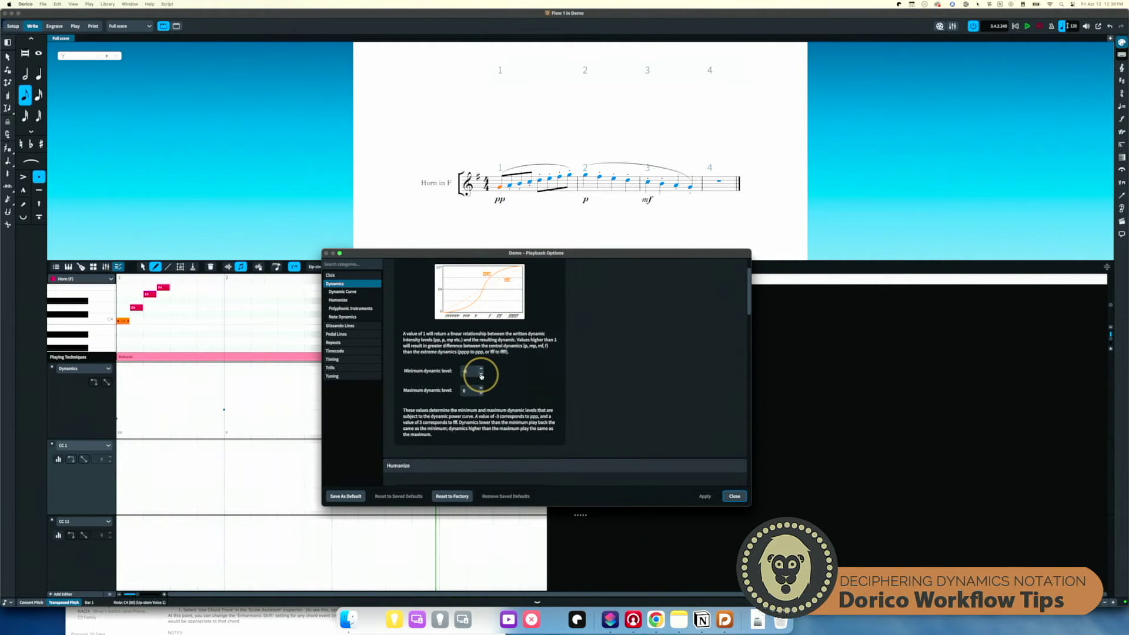
left_click(481, 376)
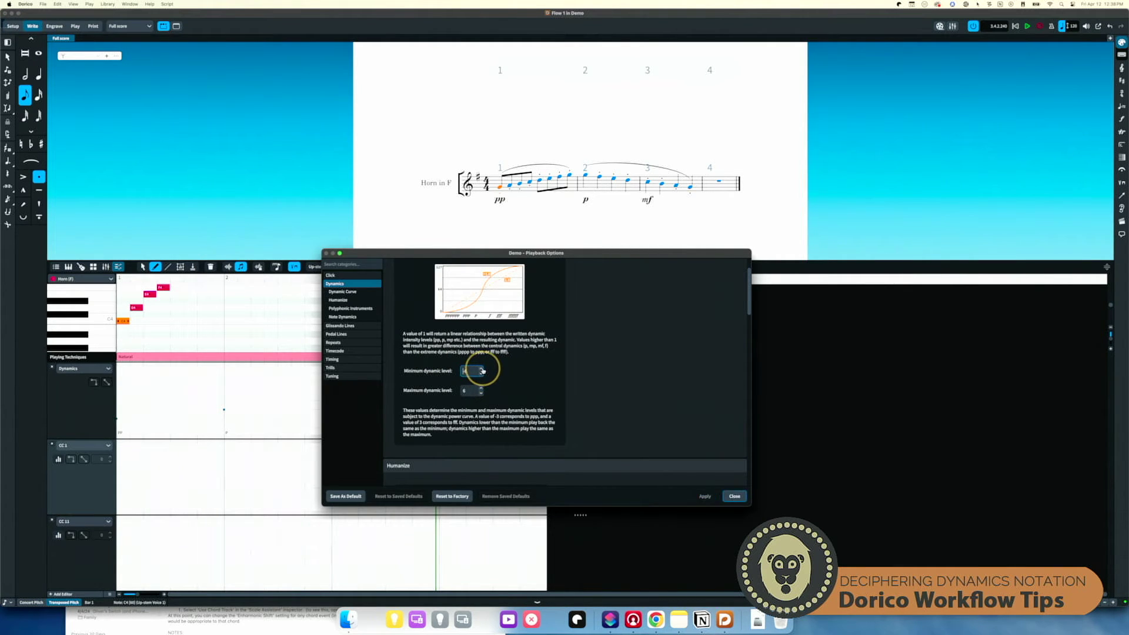
left_click(481, 374)
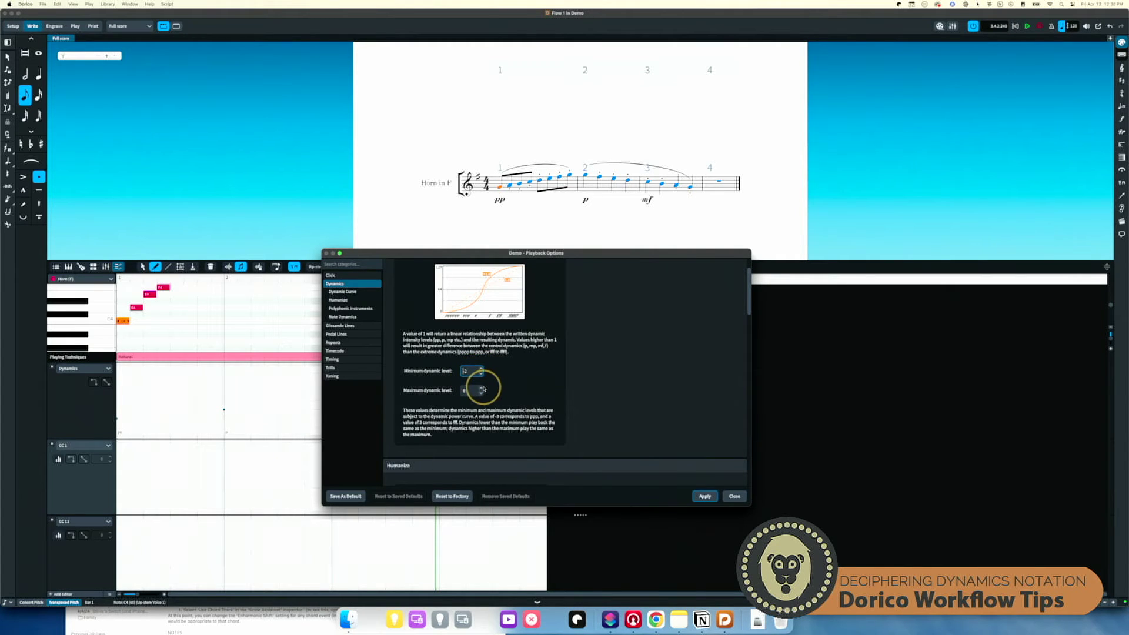
left_click(482, 392)
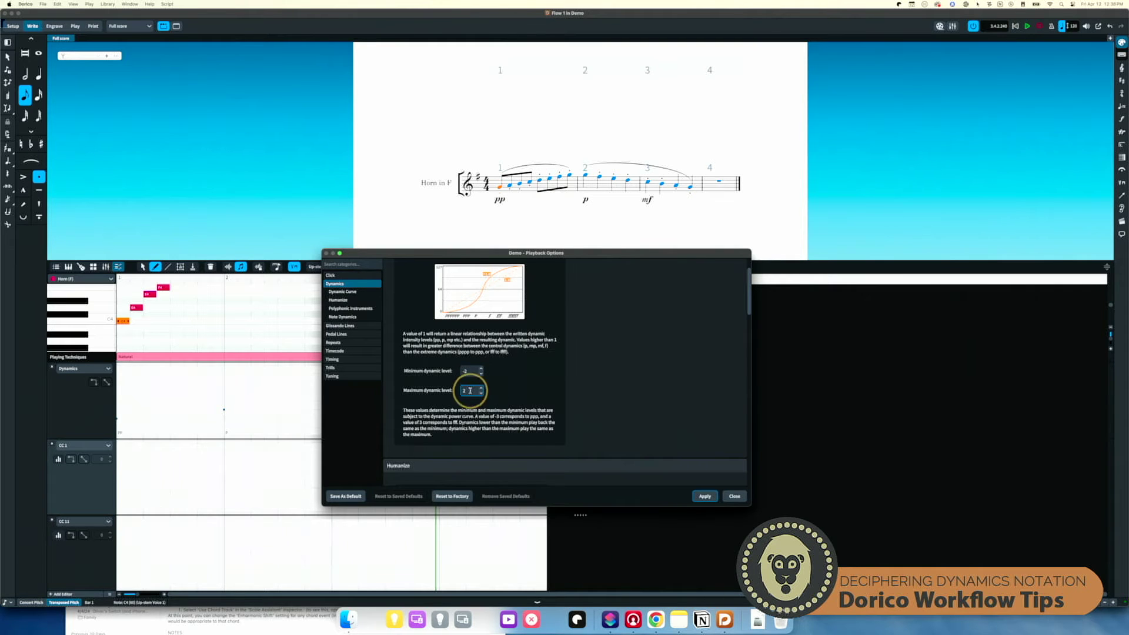
left_click(705, 497)
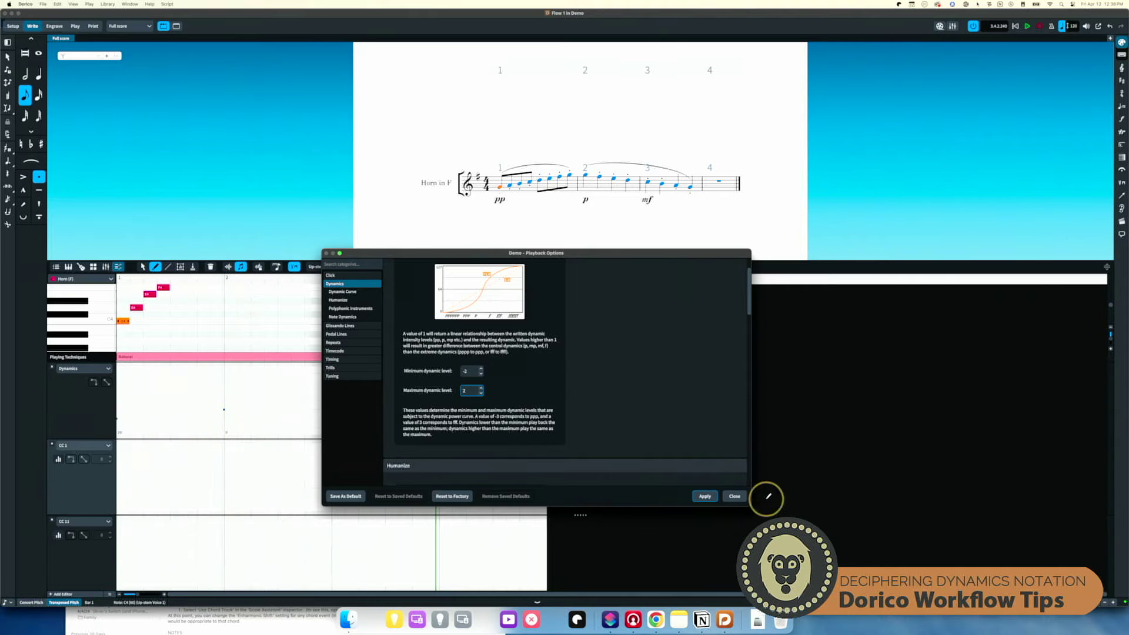
left_click(708, 498)
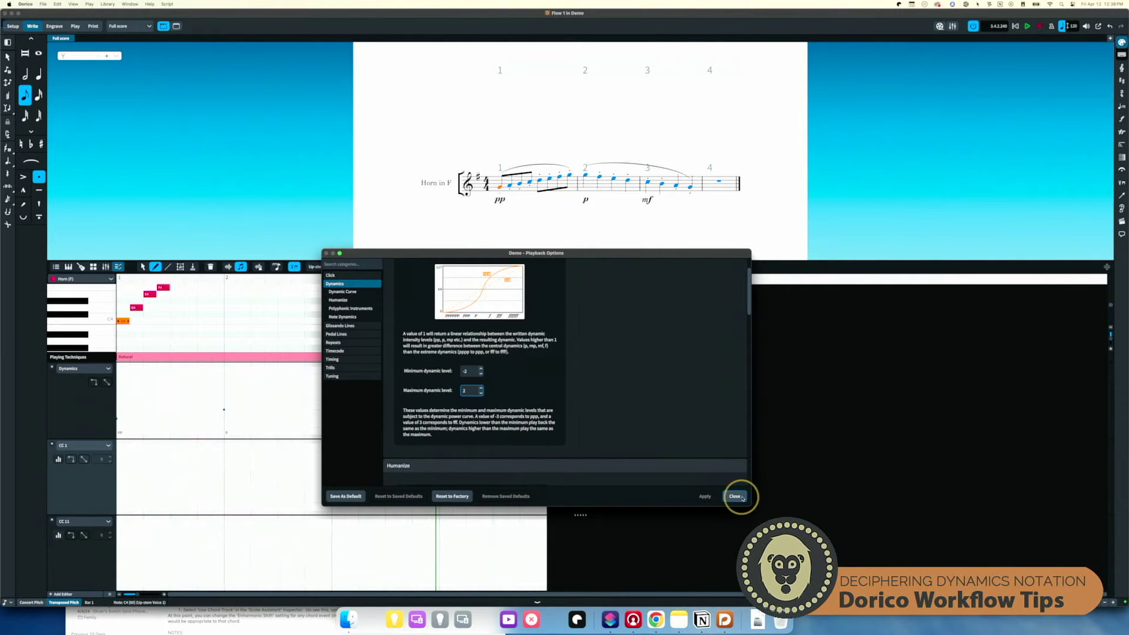
left_click(735, 496)
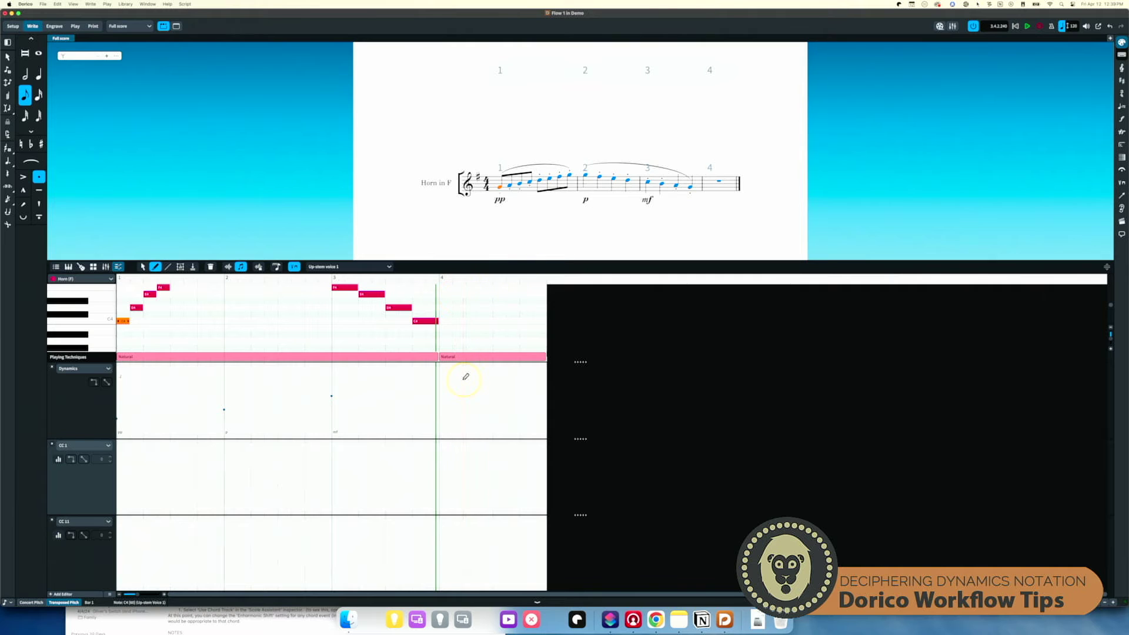
Set the minimum dynamic level to -3 in the Playback Options' dynamic curve settings and close the dialog
key("shift+super+p")
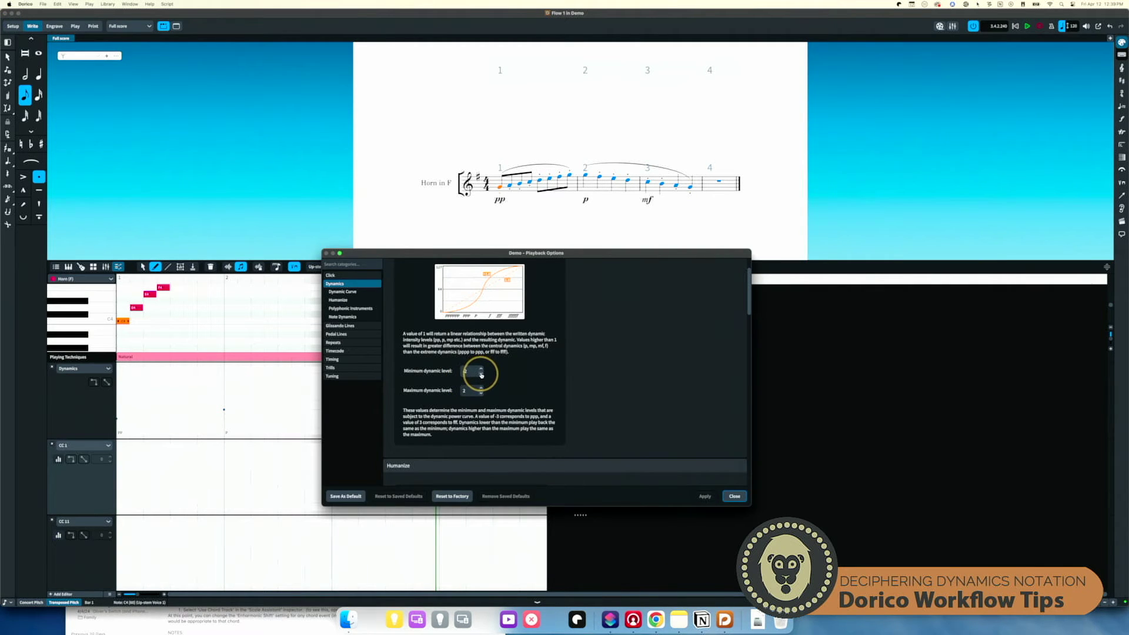
left_click(481, 374)
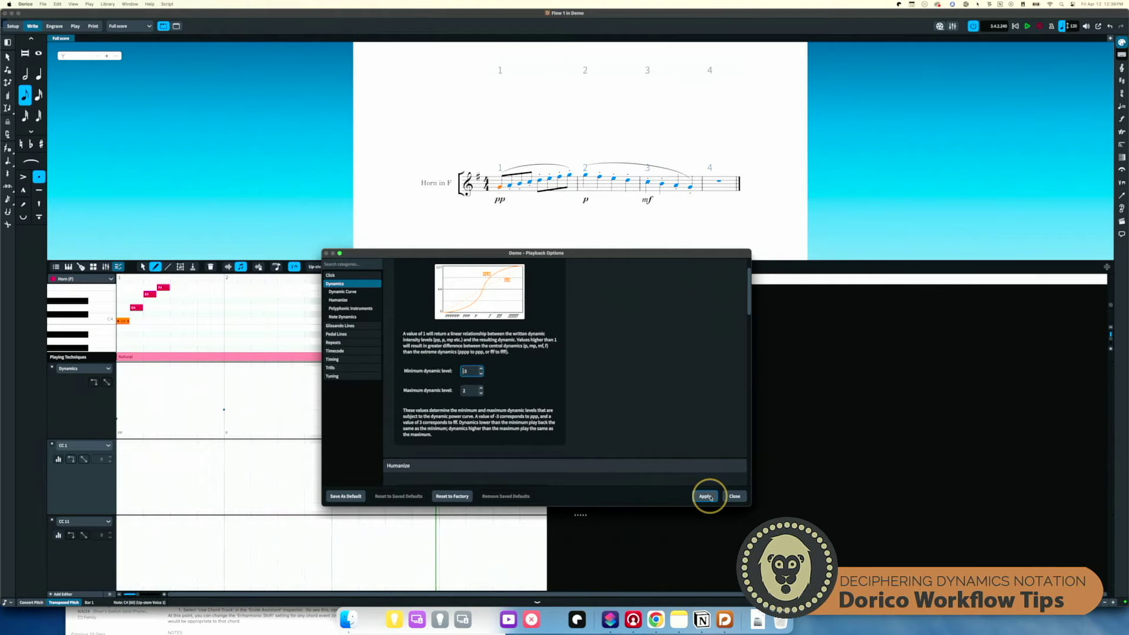
left_click(734, 496)
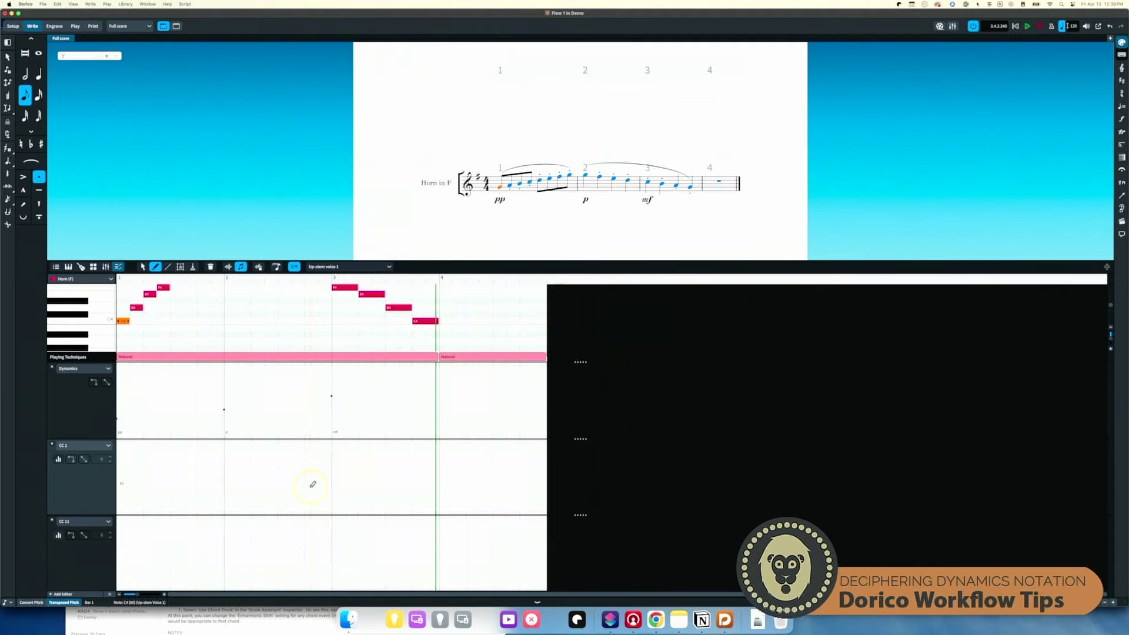
Reopen the Playback Options, turn off pitch contour emphasis in the Humanize dynamics settings, and apply the change
key("super+shift+p")
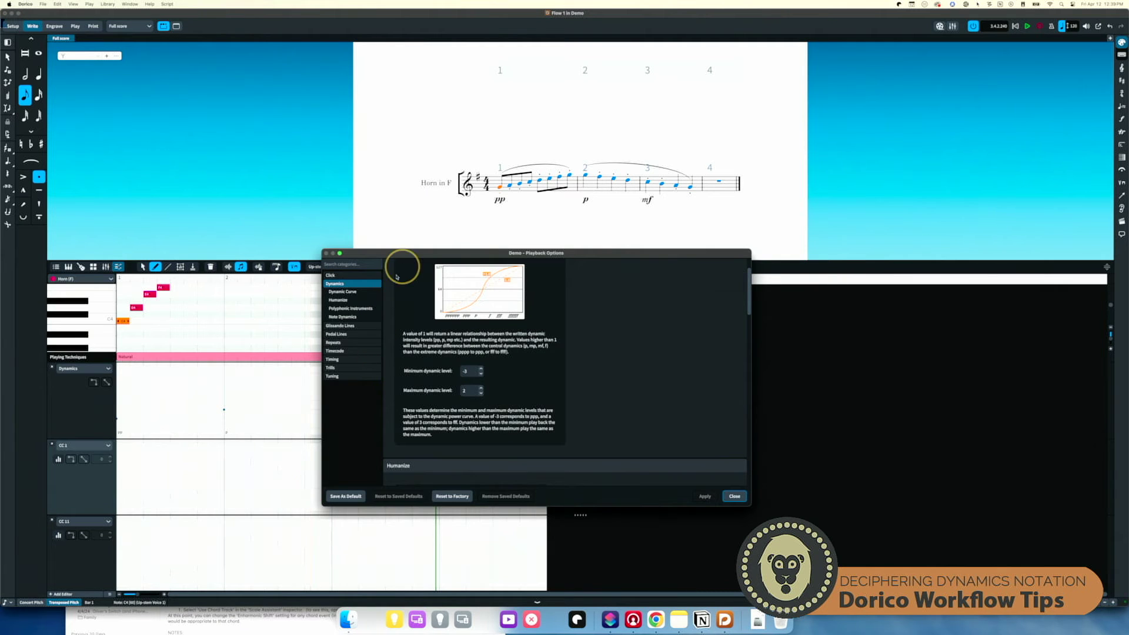
left_click_drag(368, 255, 486, 257)
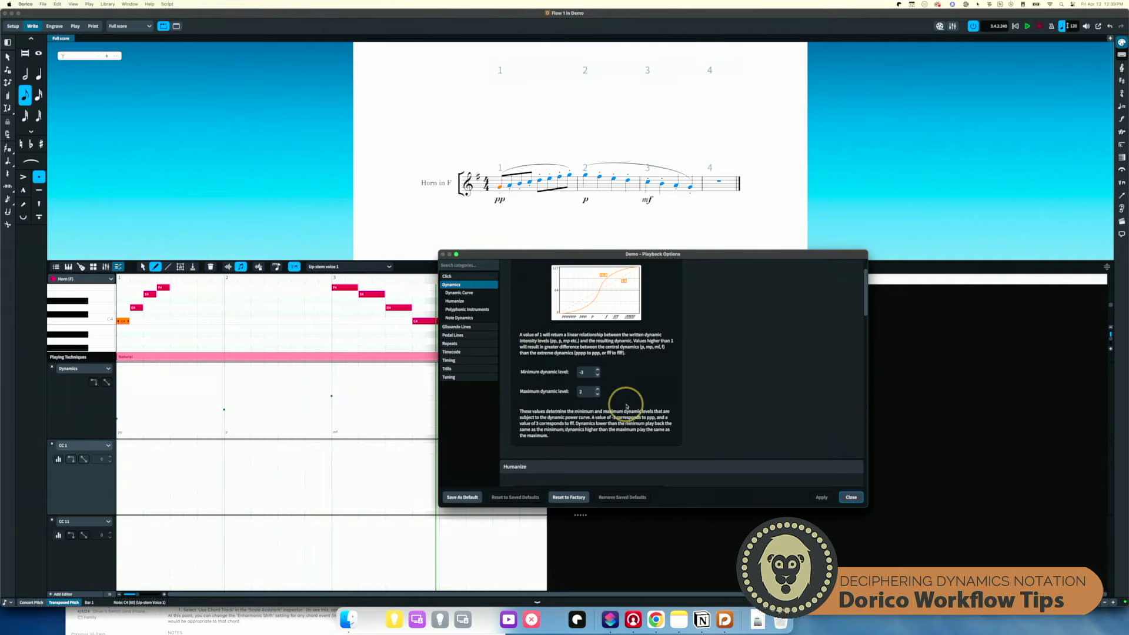
scroll(627, 406, "down", 1)
scroll(627, 406, "down", 5)
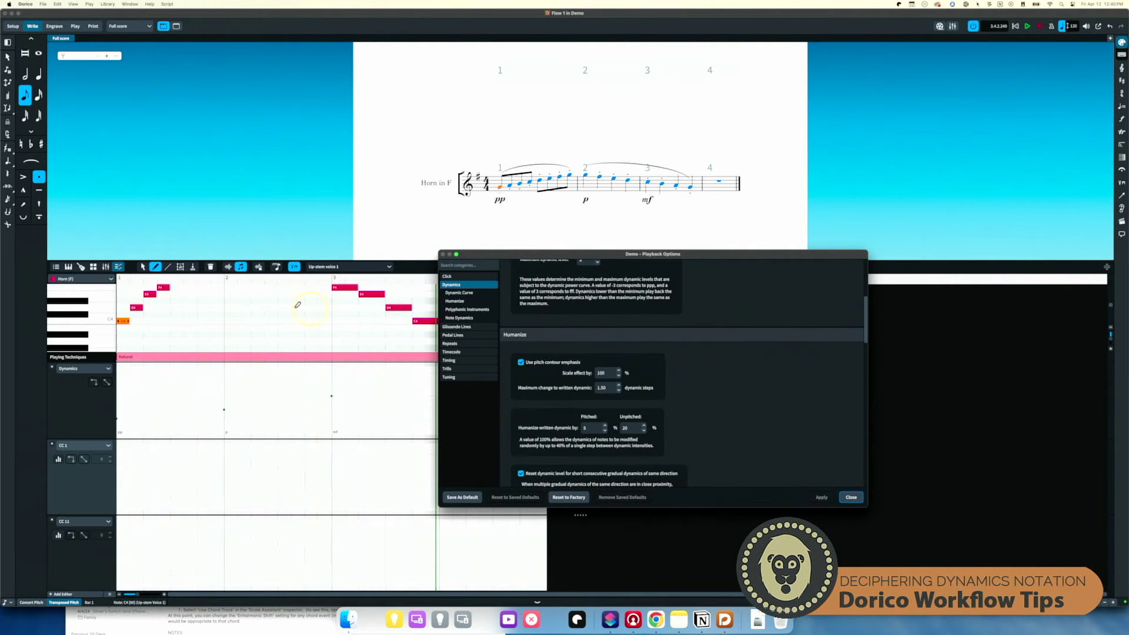
scroll(281, 300, "up", 3)
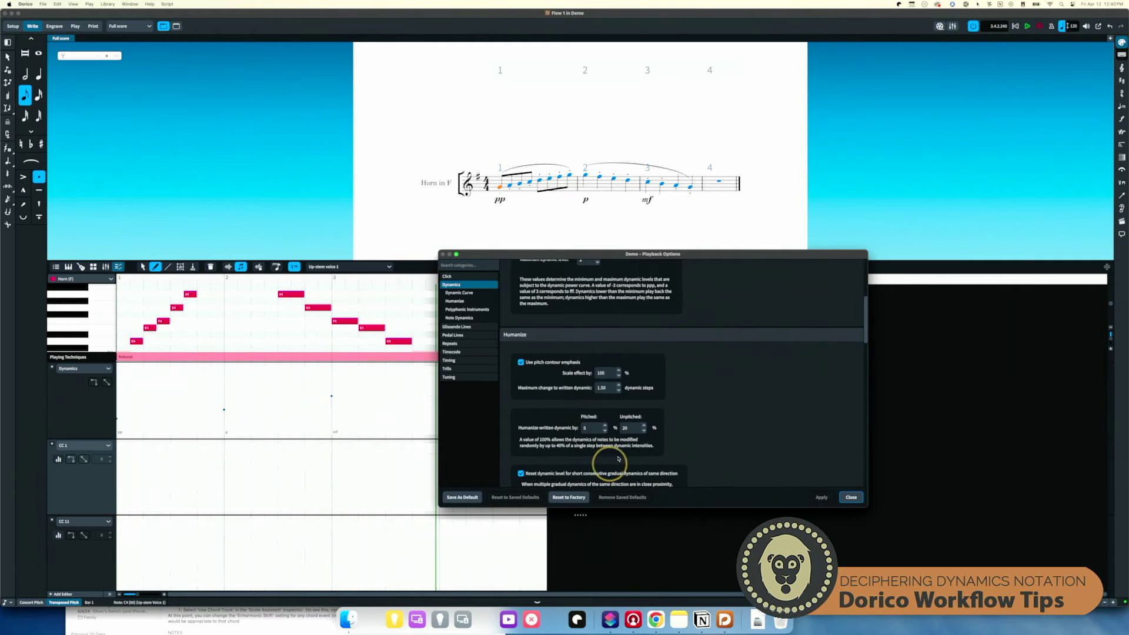
left_click(521, 362)
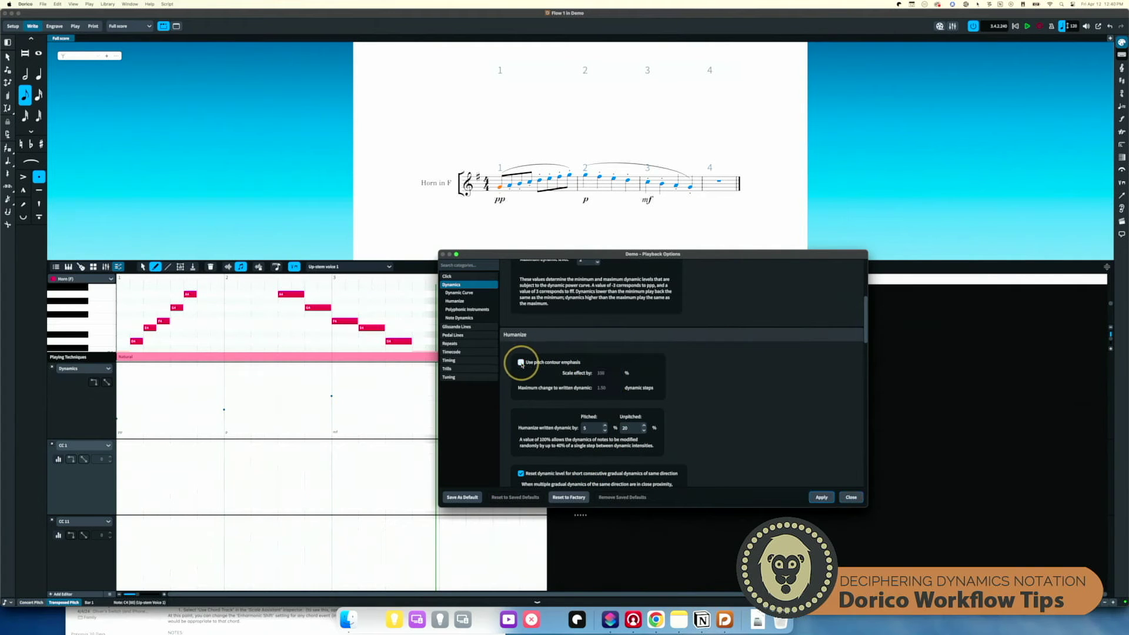
left_click(821, 497)
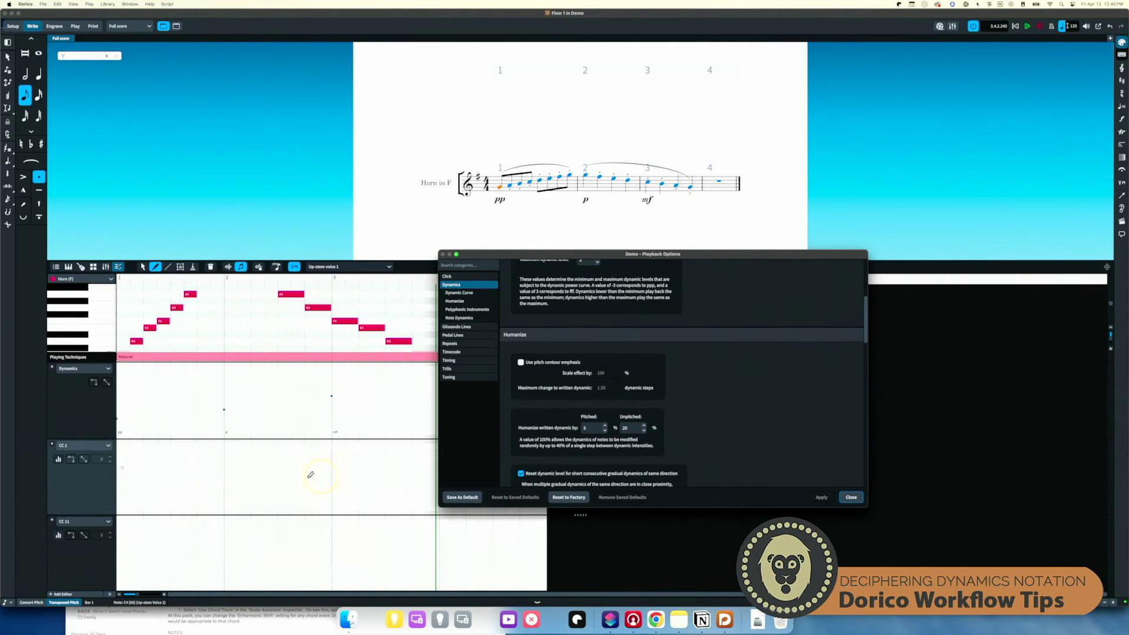
Turn pitch contour emphasis back on and apply it, and switch the option off again
left_click(521, 362)
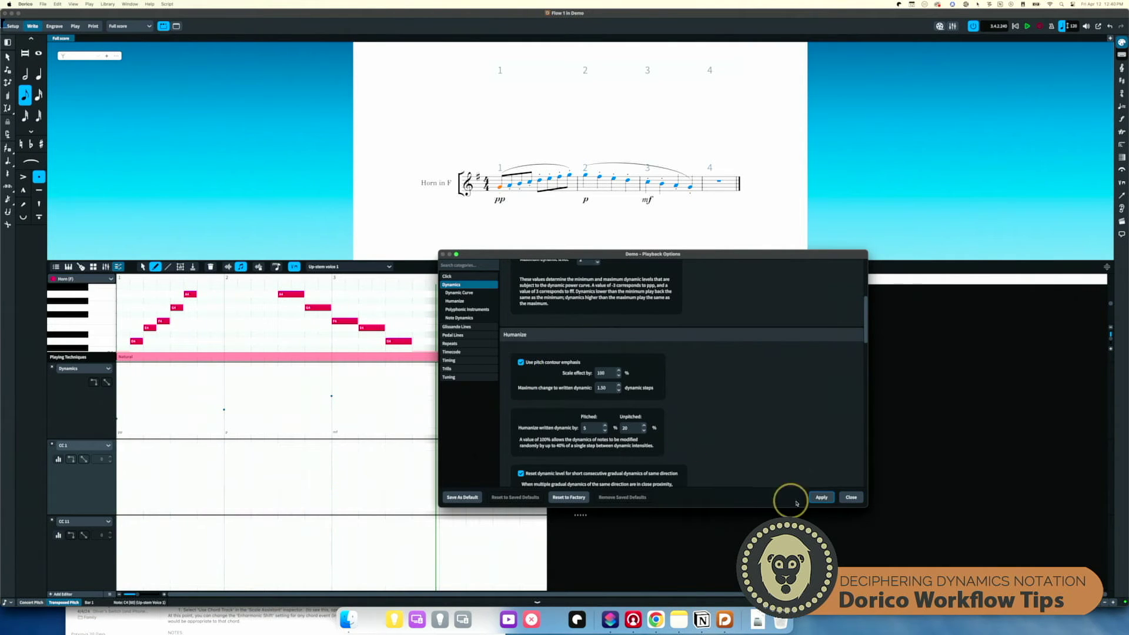
left_click(821, 497)
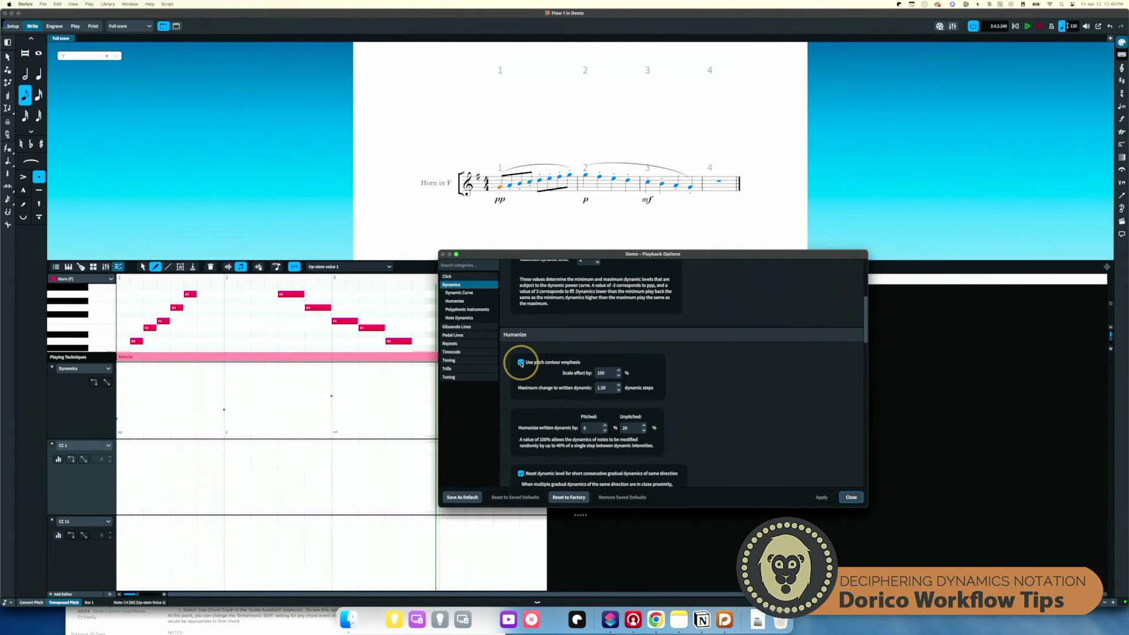
left_click(521, 363)
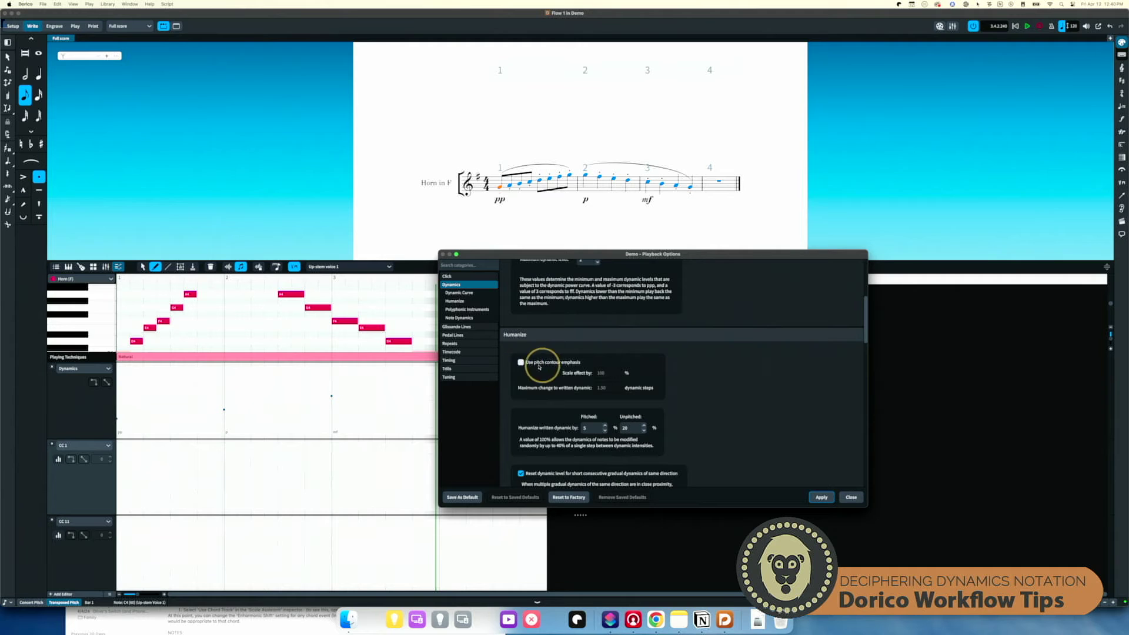
Set the pitched humanize amount for written dynamics to 10%, adjust the unpitched amount, and apply the settings
scroll(544, 369, "down", 2)
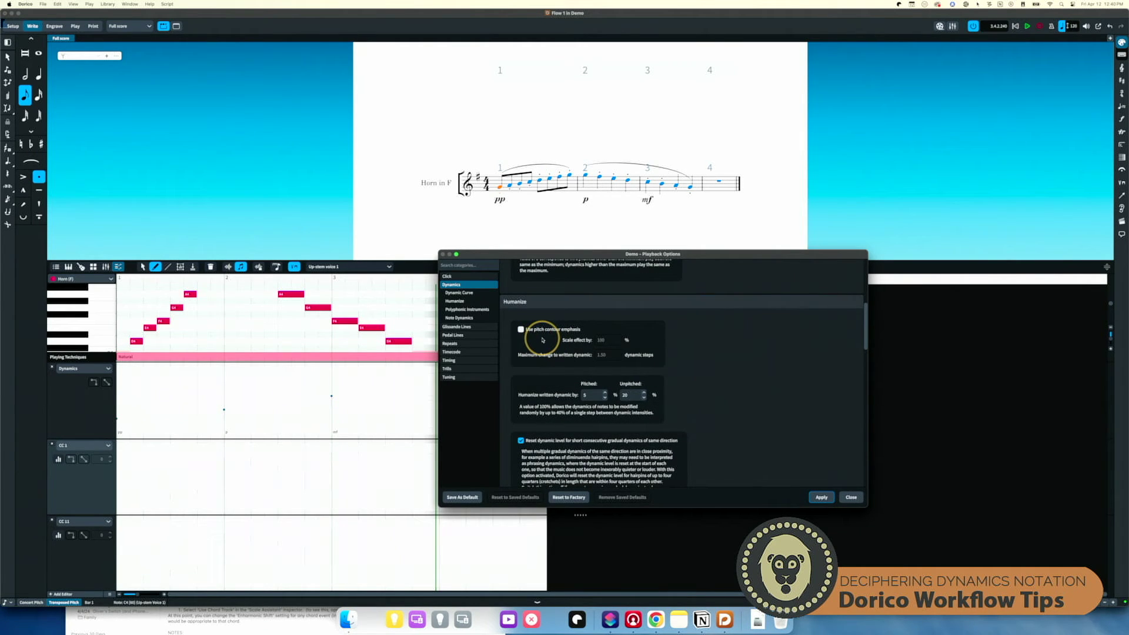
scroll(637, 454, "down", 1)
scroll(637, 453, "down", 1)
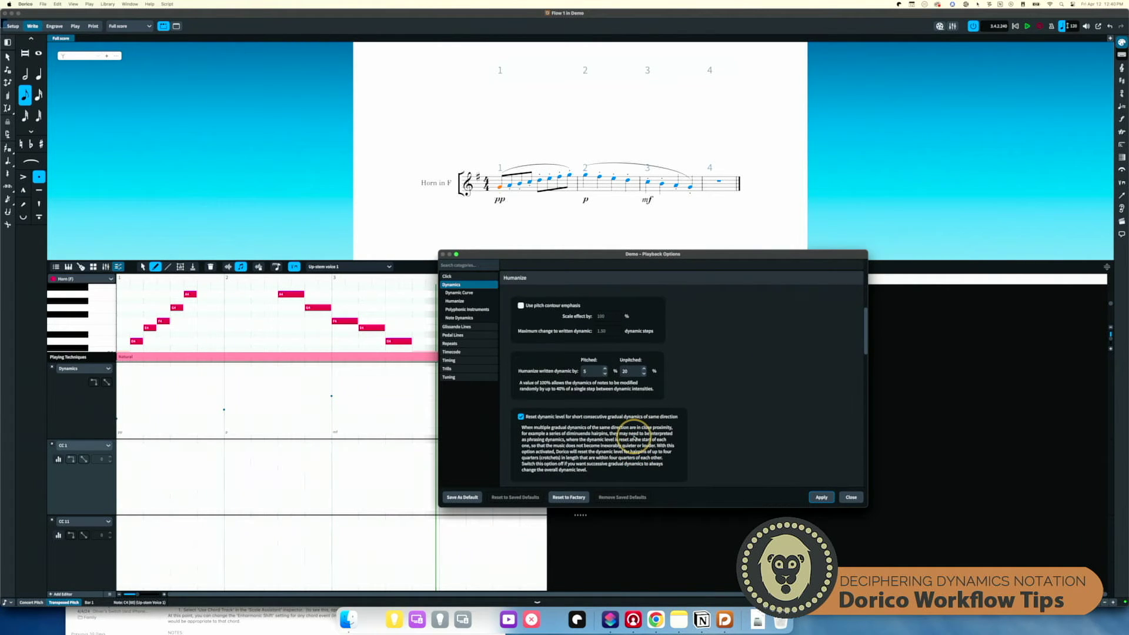
scroll(635, 436, "up", 1)
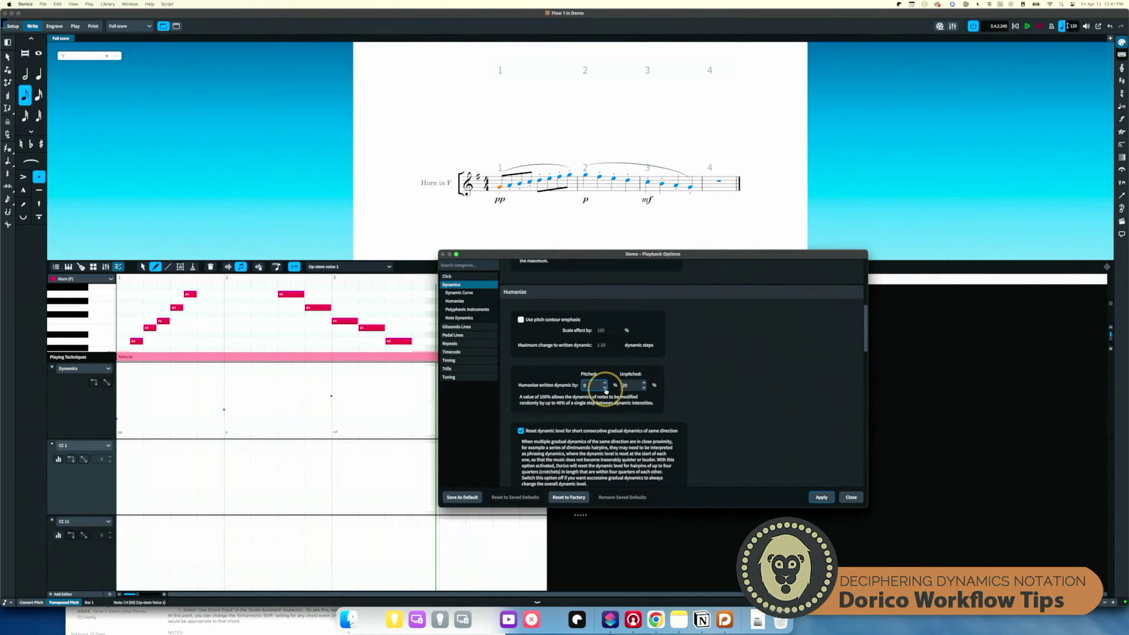
double_click(636, 388)
left_click(644, 383)
left_click(644, 387)
left_click(820, 497)
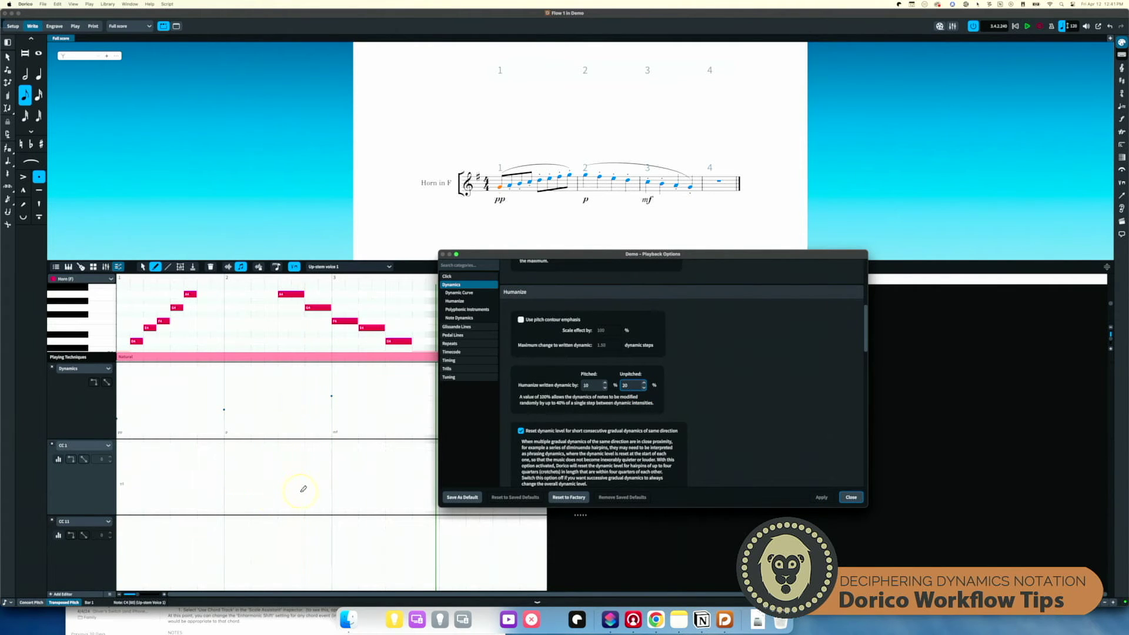
Set humanization of written dynamics to 0% for both pitched and unpitched instruments and apply it
left_click(586, 385)
left_click(605, 388)
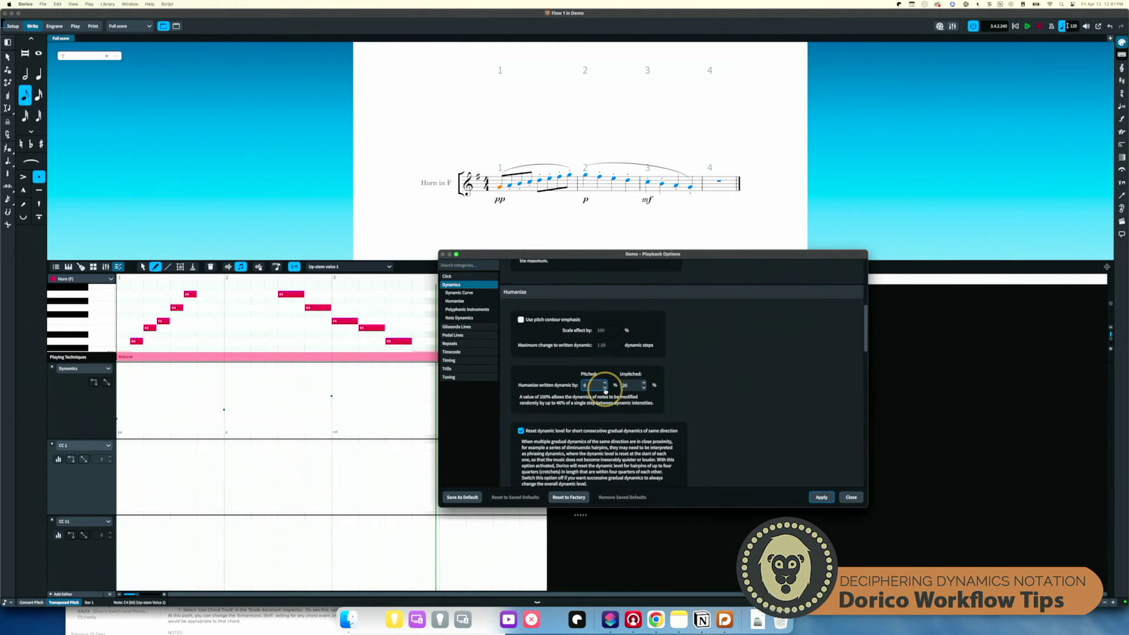
left_click(644, 387)
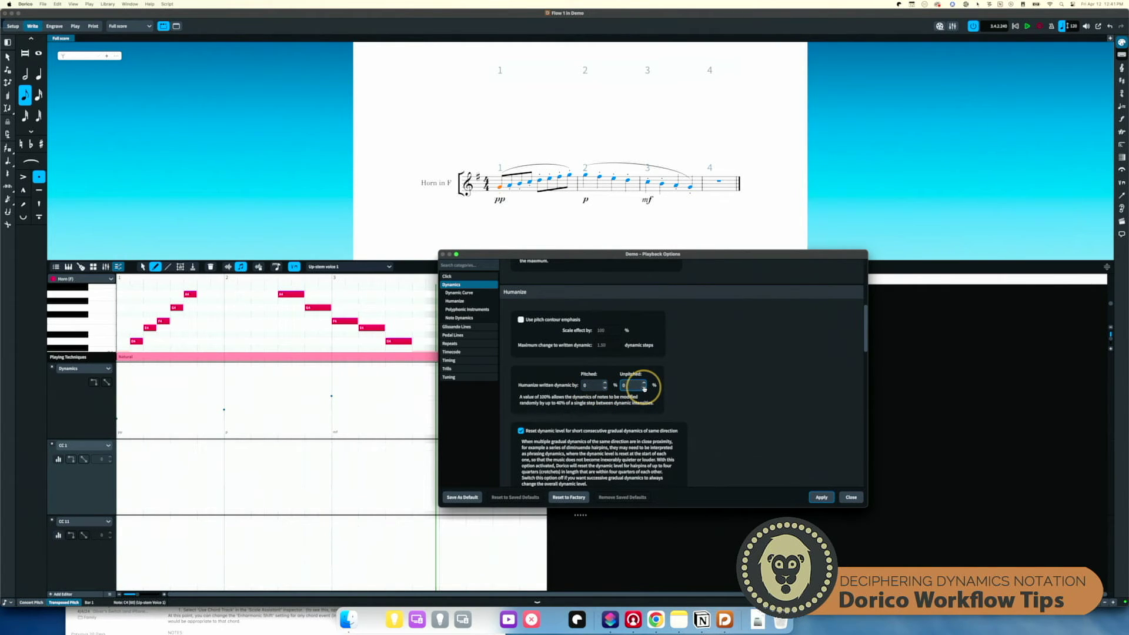
left_click(821, 497)
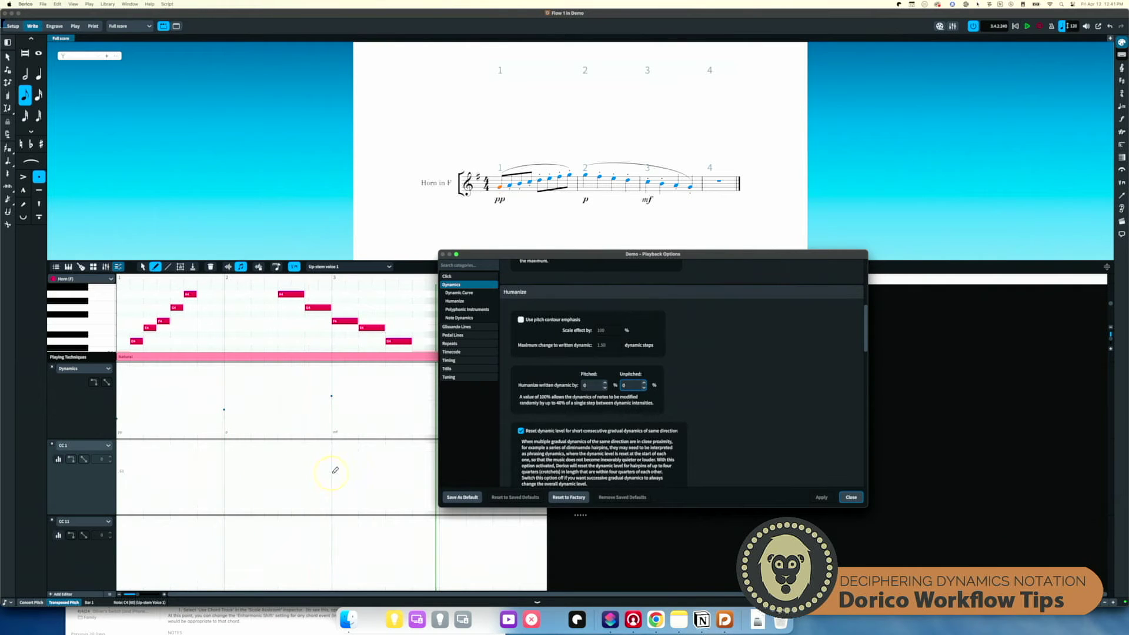
Toggle and apply the option that resets the dynamic level for short consecutive gradual dynamics of the same direction
scroll(699, 464, "down", 3)
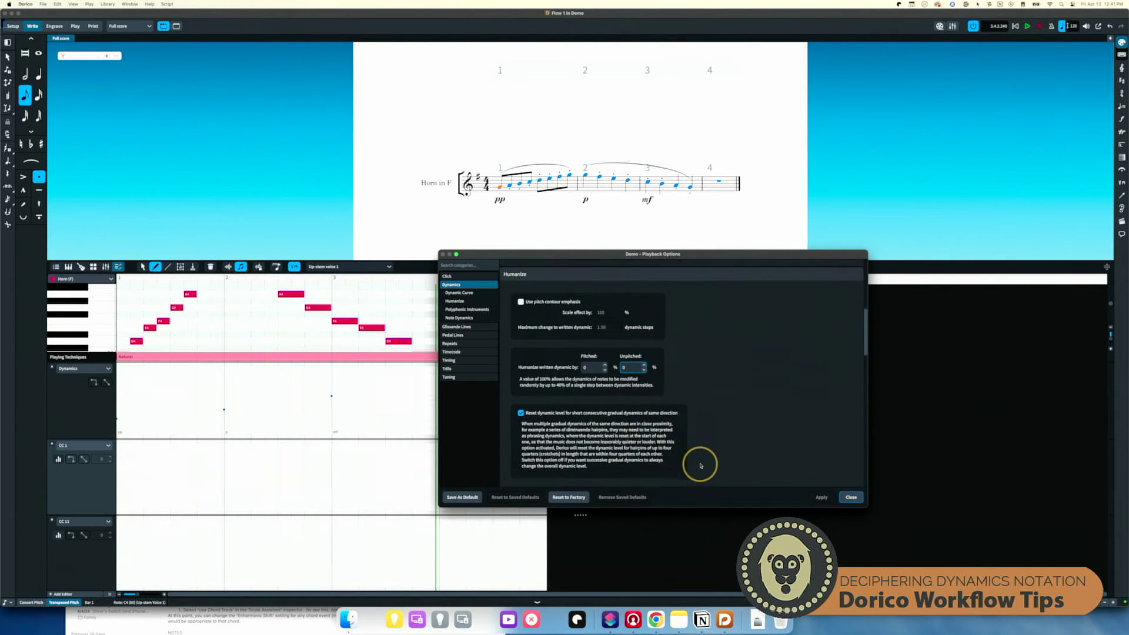
scroll(699, 465, "down", 2)
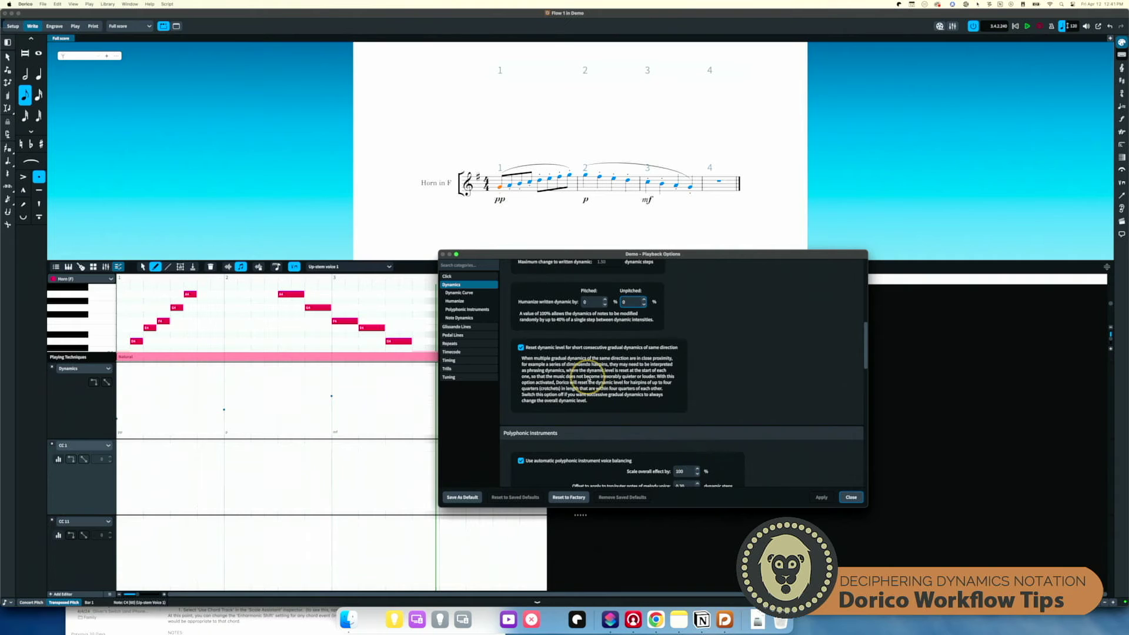
left_click(541, 352)
left_click(821, 497)
left_click(522, 348)
Turn off automatic polyphonic instrument voice balancing and apply the change
scroll(765, 436, "down", 5)
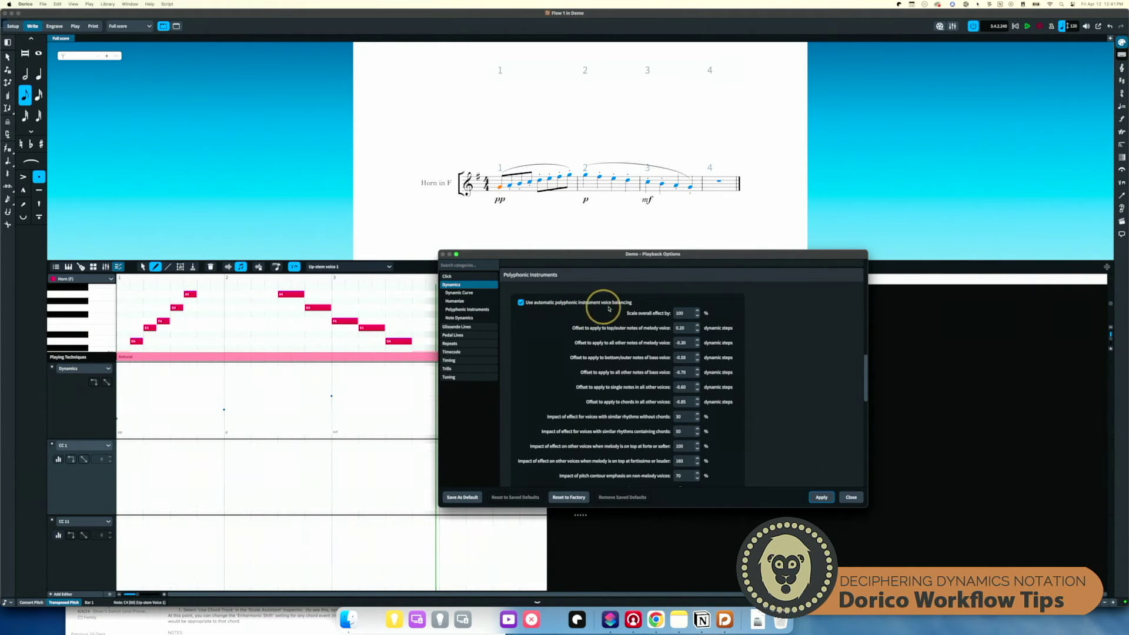
left_click(521, 302)
left_click(823, 497)
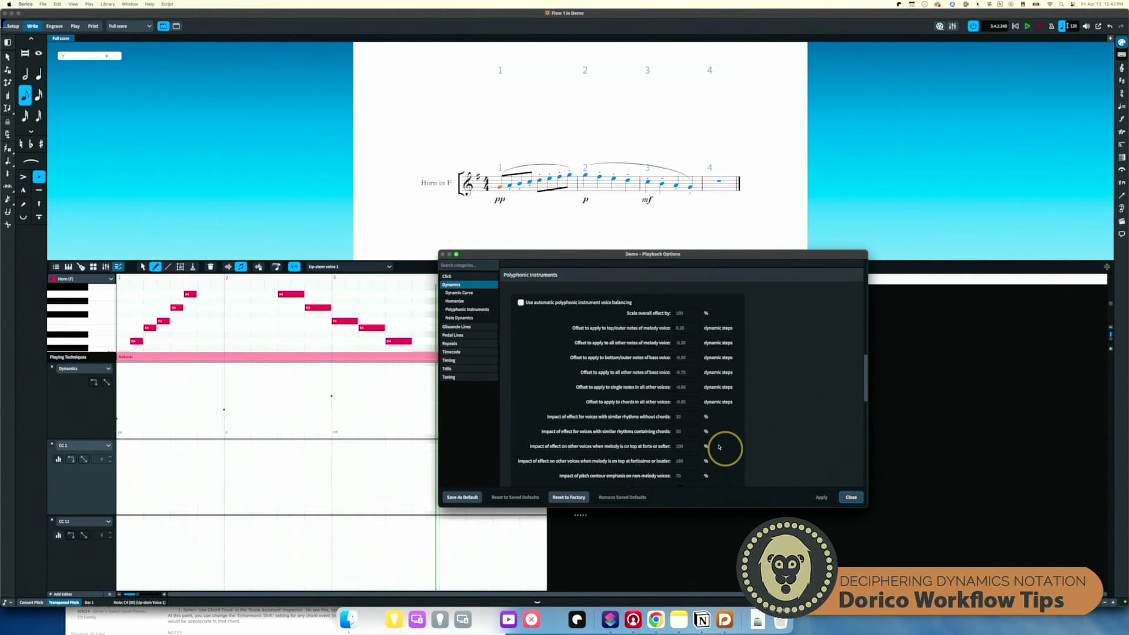
Set the pitched beat stress increase for the first beat in the bar to 0.00 in Note Dynamics and apply it
scroll(749, 433, "down", 3)
scroll(750, 434, "down", 8)
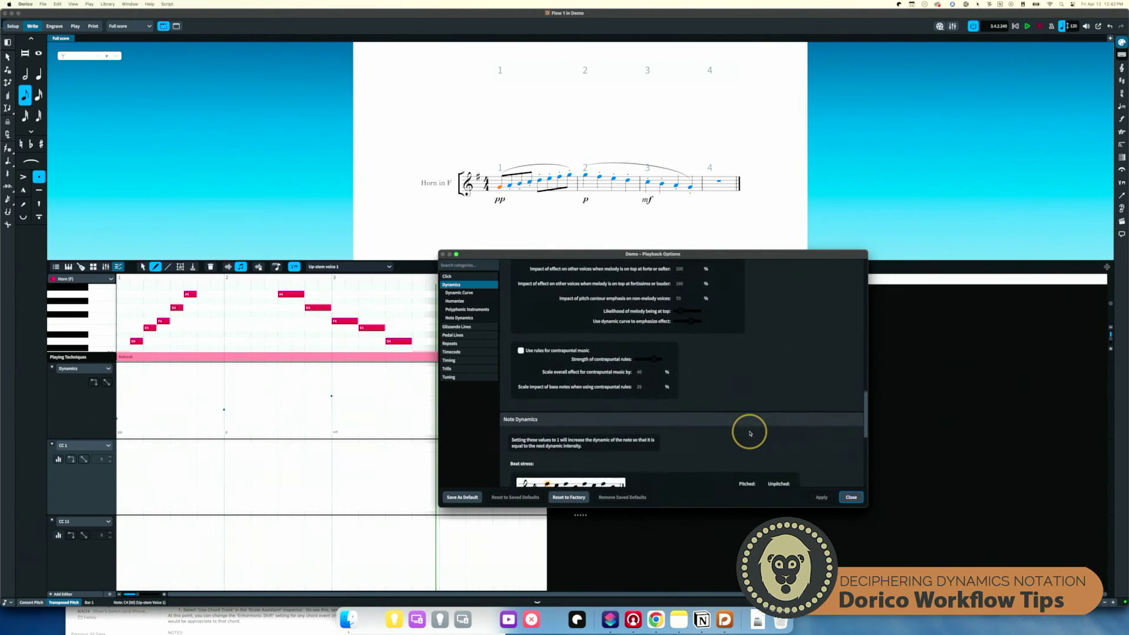
scroll(749, 433, "down", 1)
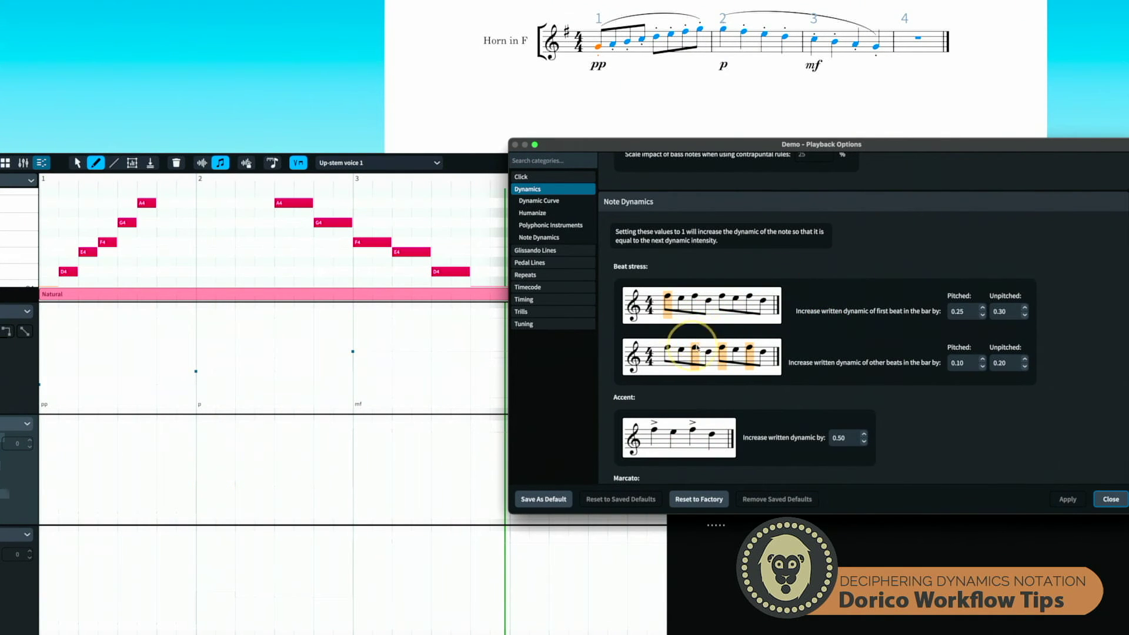
left_click(983, 316)
left_click(982, 316)
left_click(1066, 500)
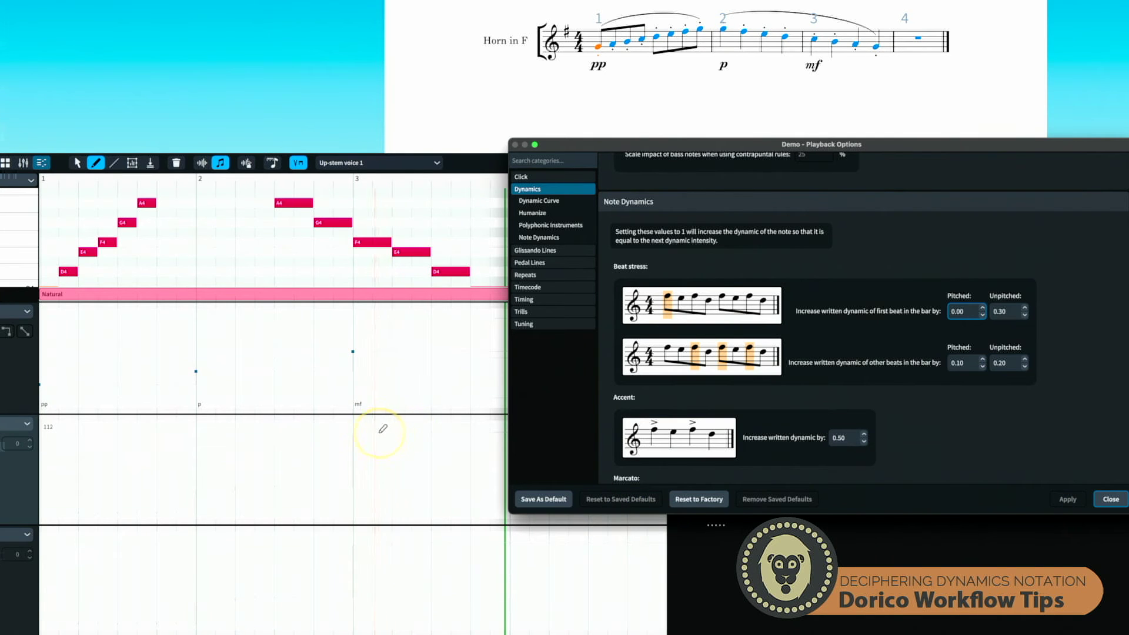
Set the pitched first-beat stress increase back to 0.25 and apply it
left_click(982, 307)
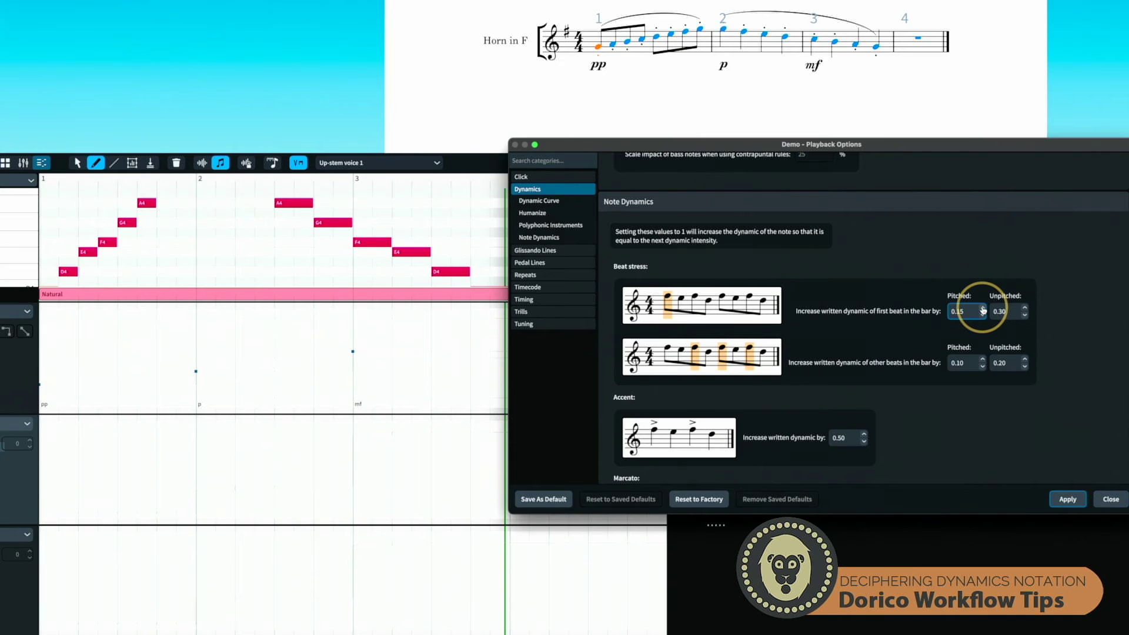
left_click(983, 308)
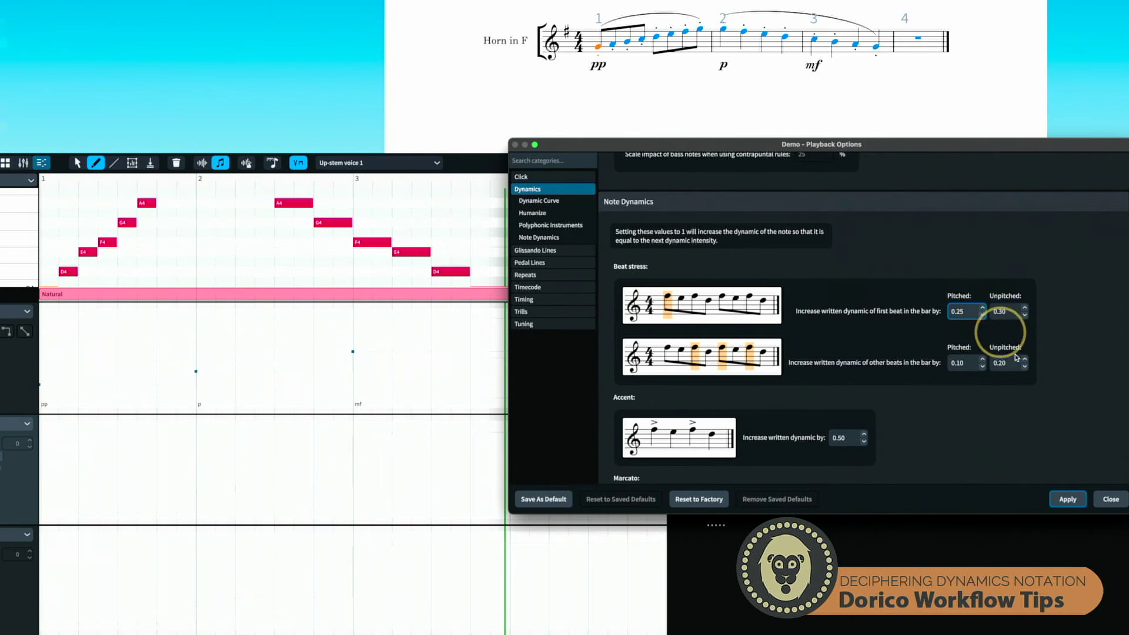
left_click(1067, 499)
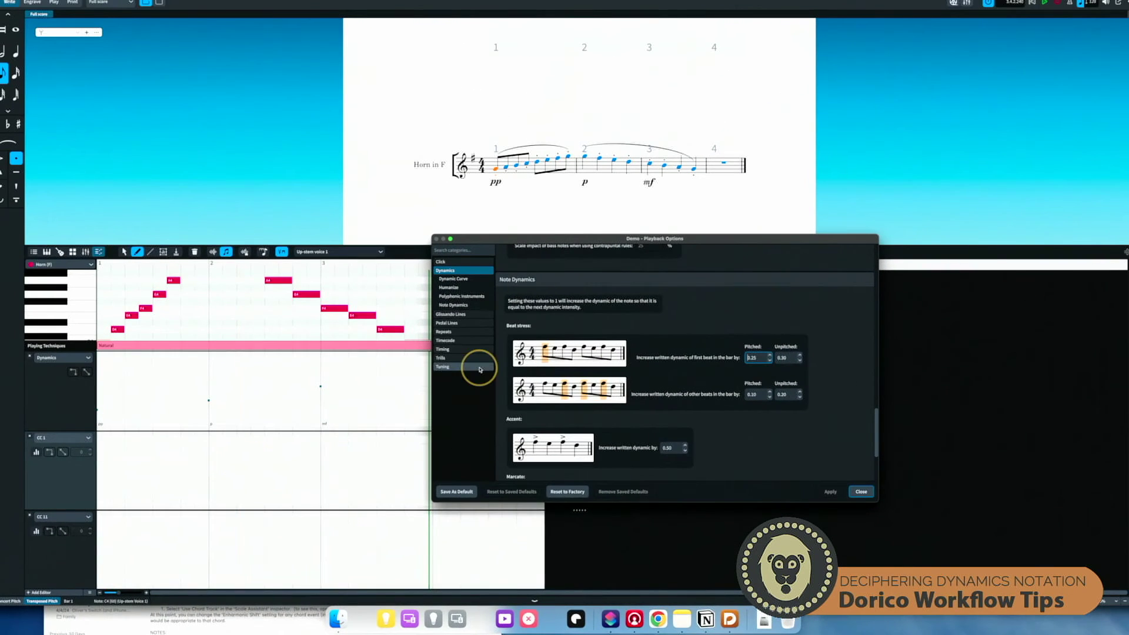
Move the Playback Options dialog clear of the music and replace the pp dynamic at the start of bar 1 with ppp
left_click_drag(631, 145, 669, 145)
left_click_drag(545, 241, 673, 252)
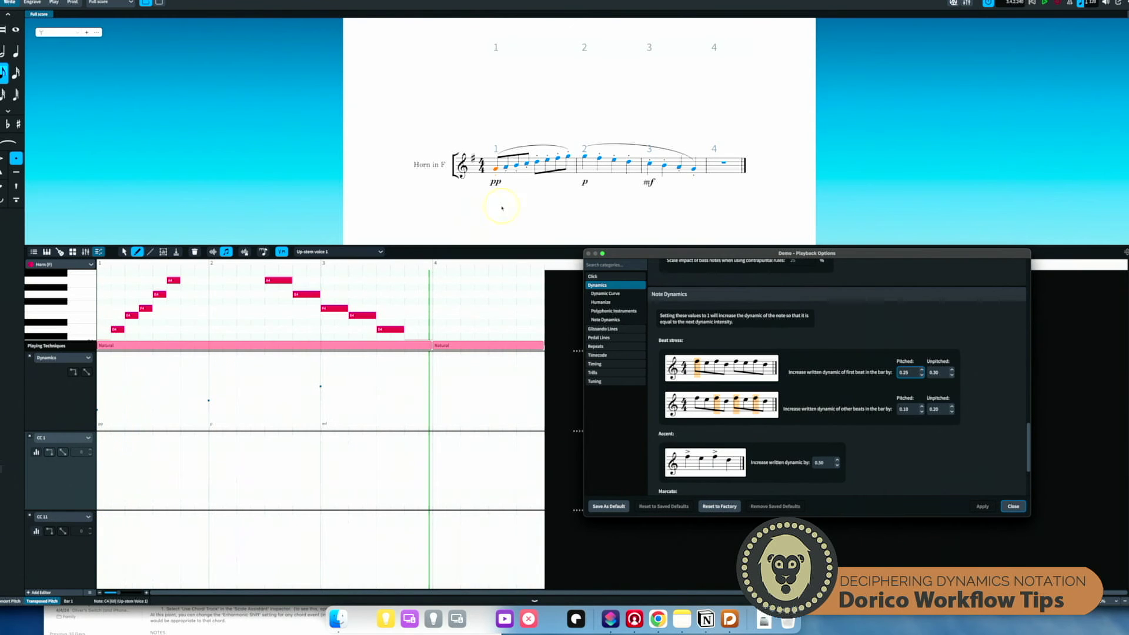
left_click(493, 183)
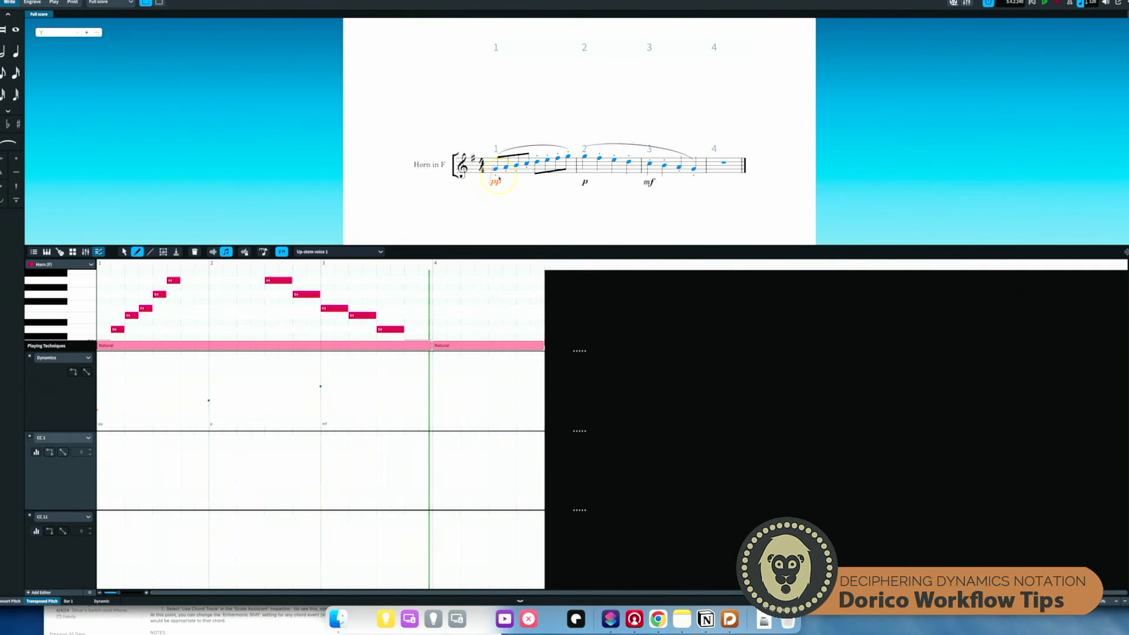
key("Delete")
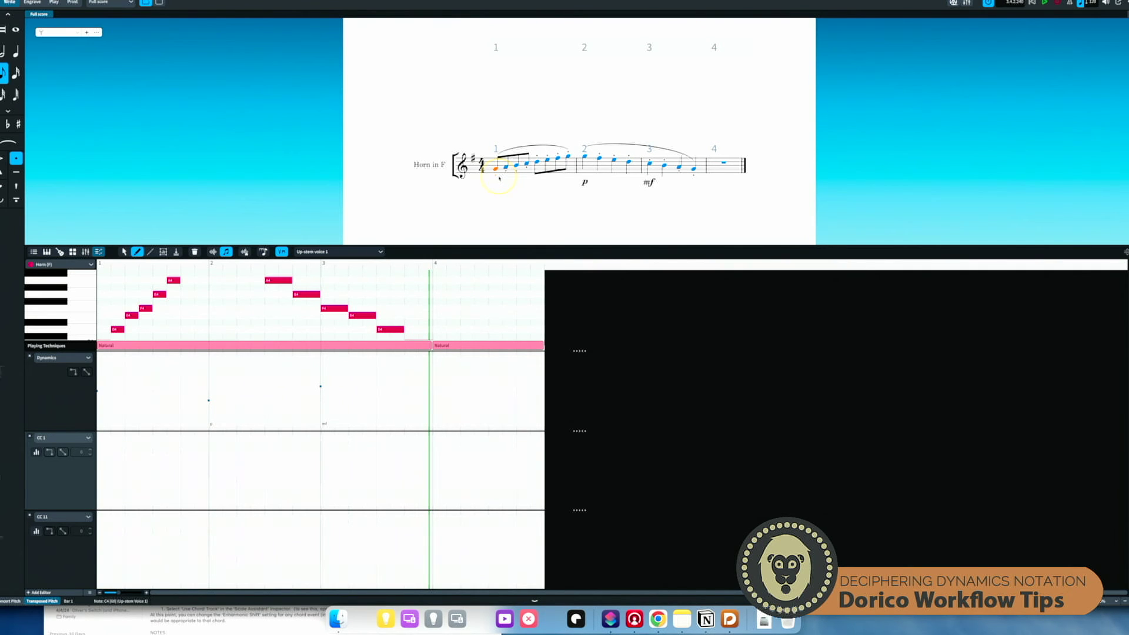
key("shift+d")
type("ppp")
key("Return")
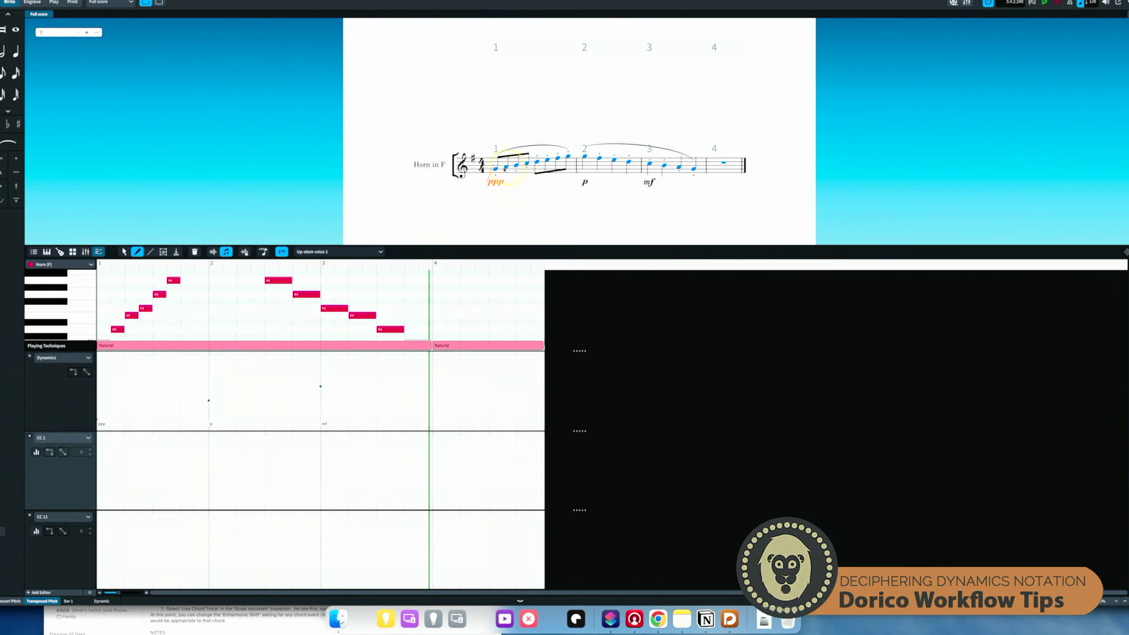
Play the horn phrase back from its first note, and again from the fifth note of bar 1
left_click(495, 170)
key("p")
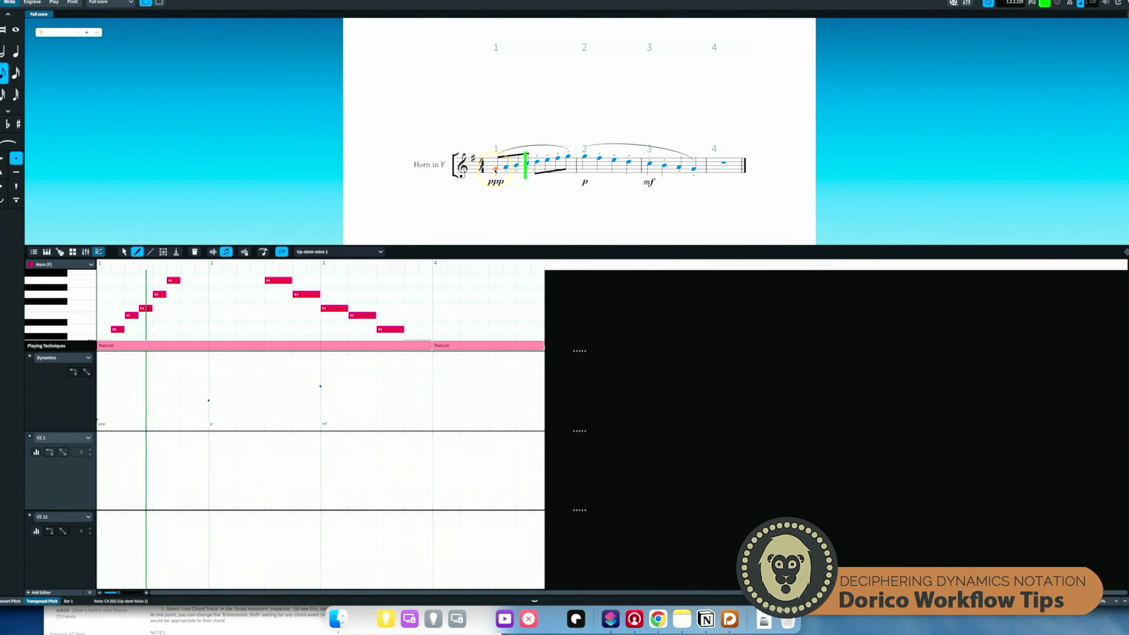
key("space")
left_click(159, 294)
key("space")
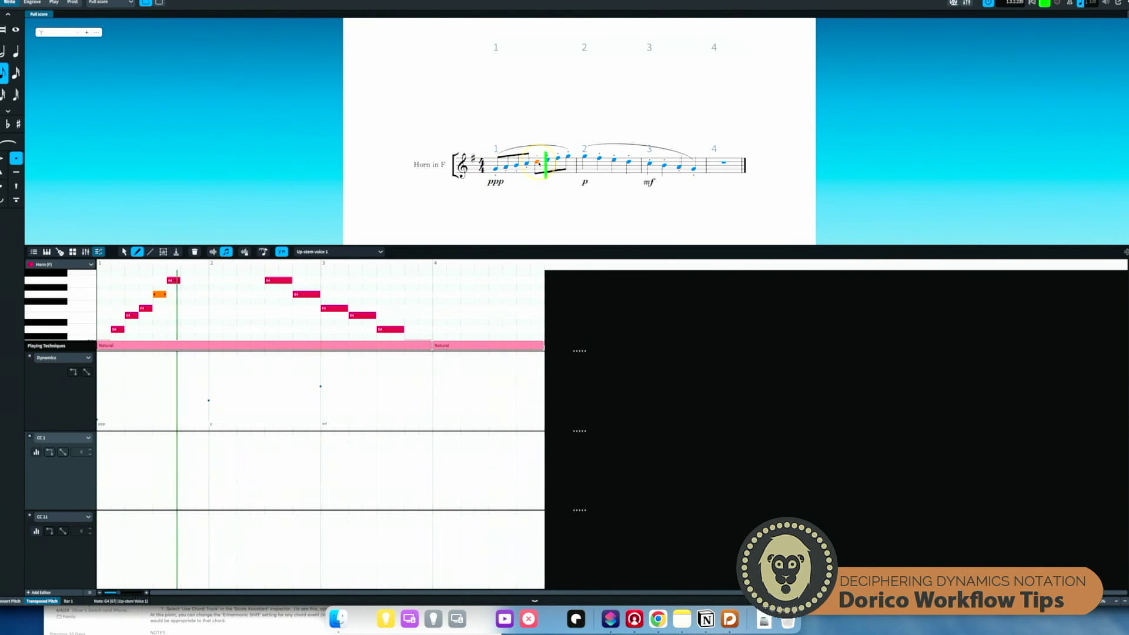
Add a pp dynamic at the fifth note of bar 1 and play the phrase from its first note
key("shift+d")
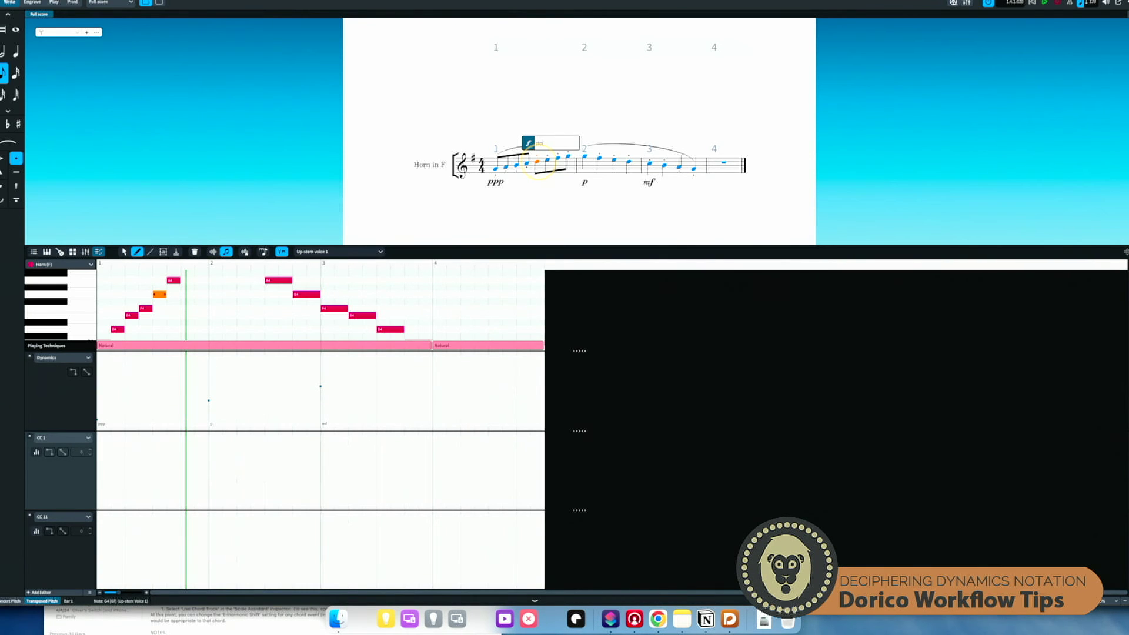
key("Return")
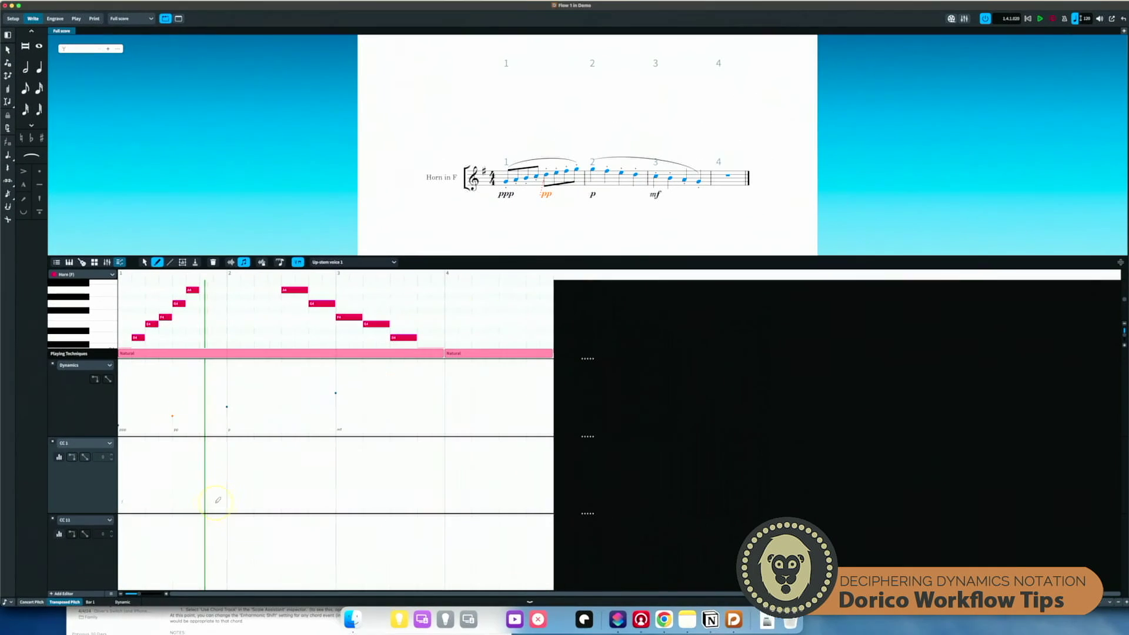
left_click(506, 181)
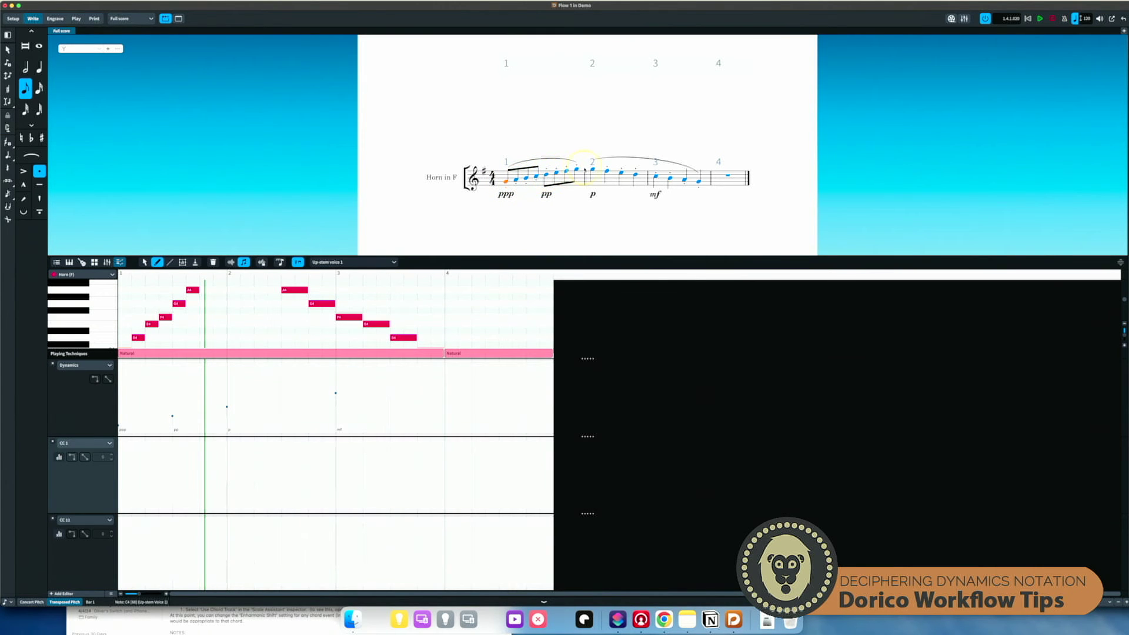
key("p")
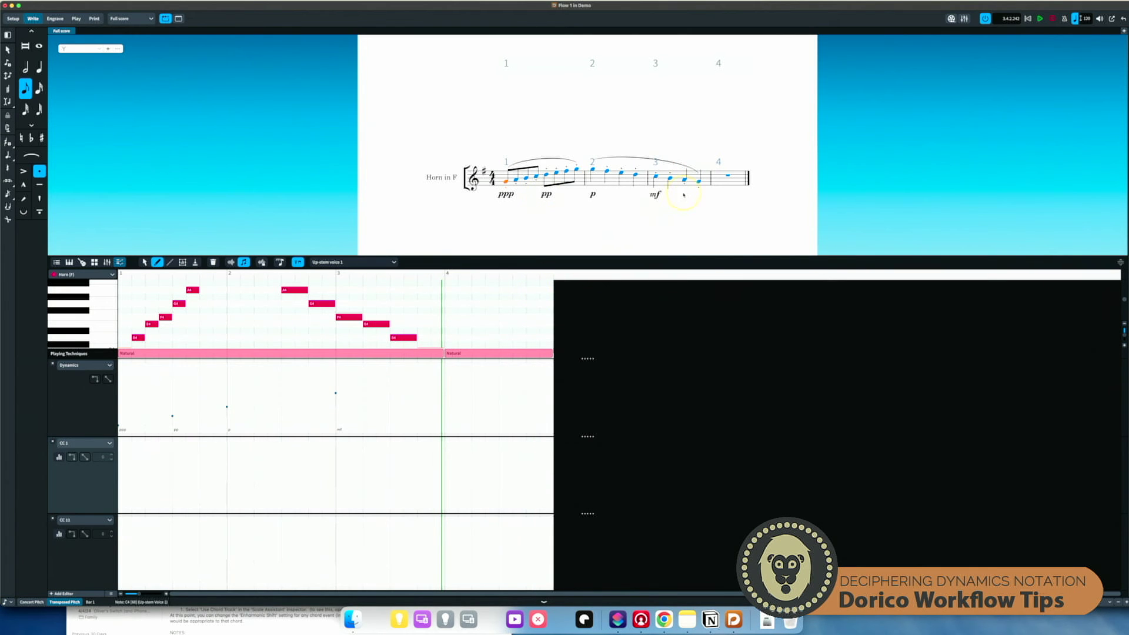
Add an mp dynamic at the third note of bar 2 and an f dynamic at the third note of bar 3
left_click(621, 174)
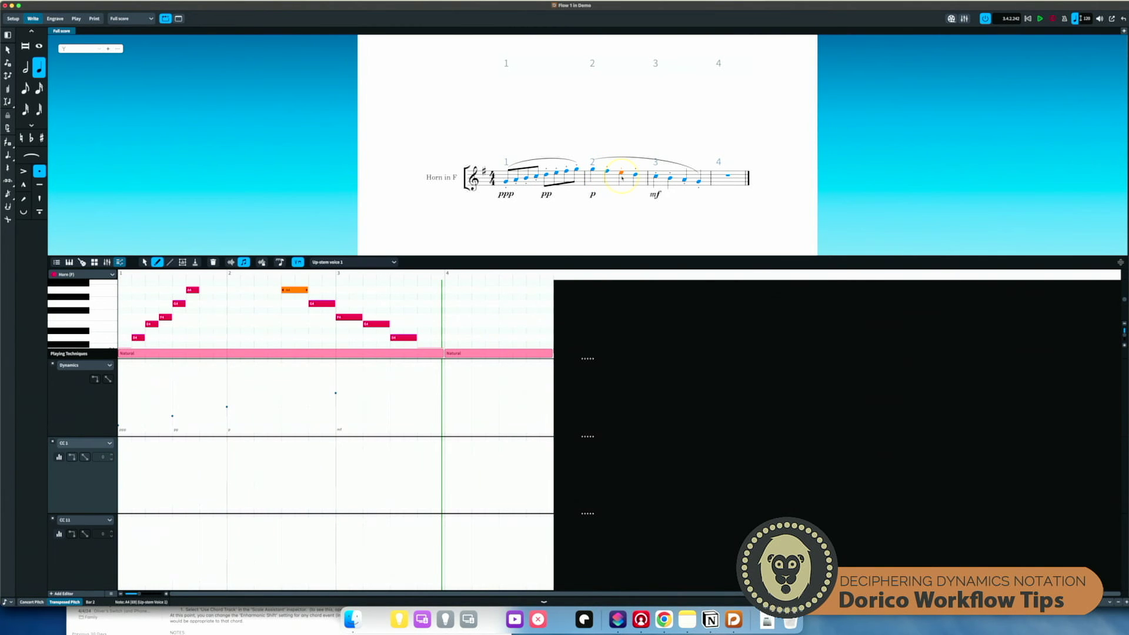
key("shift+d")
key("Return")
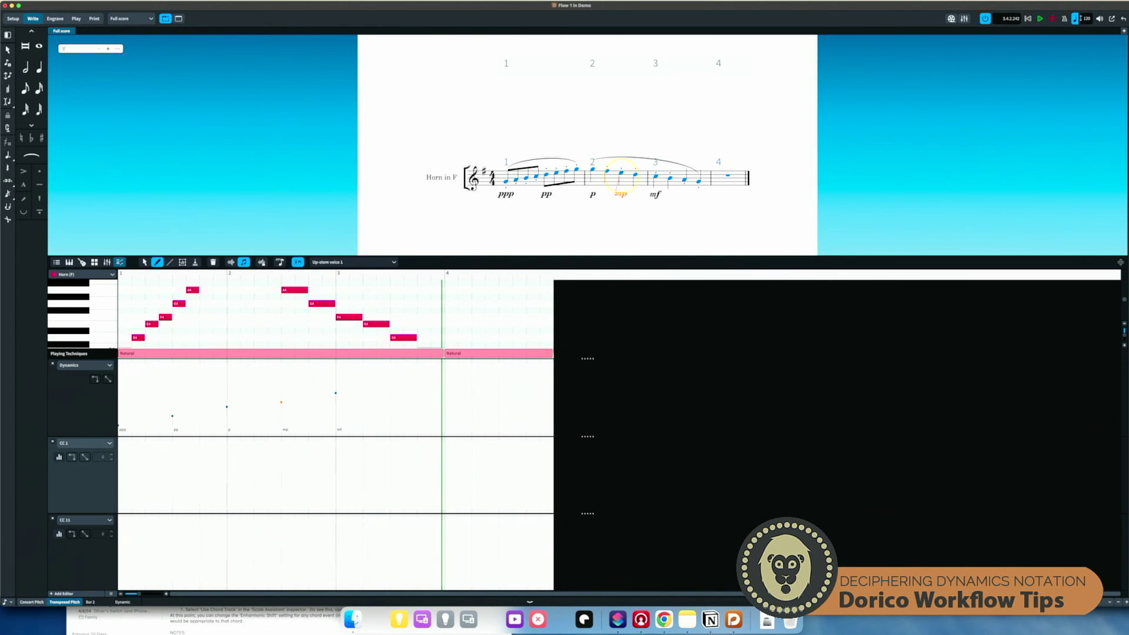
left_click(685, 181)
key("shift+d")
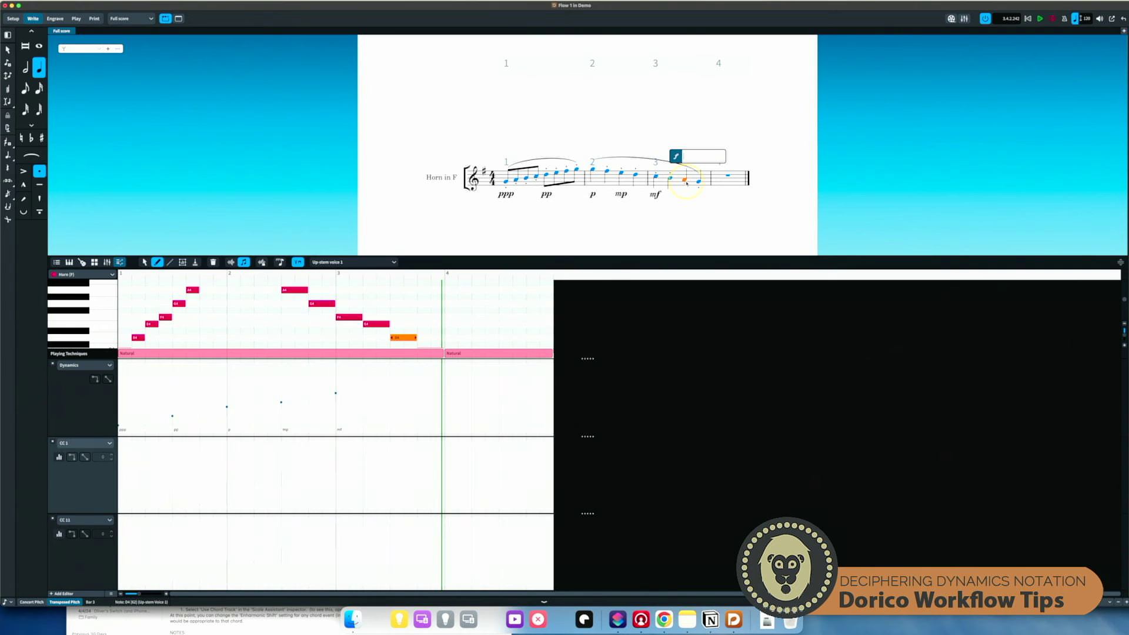
type("f")
key("Return")
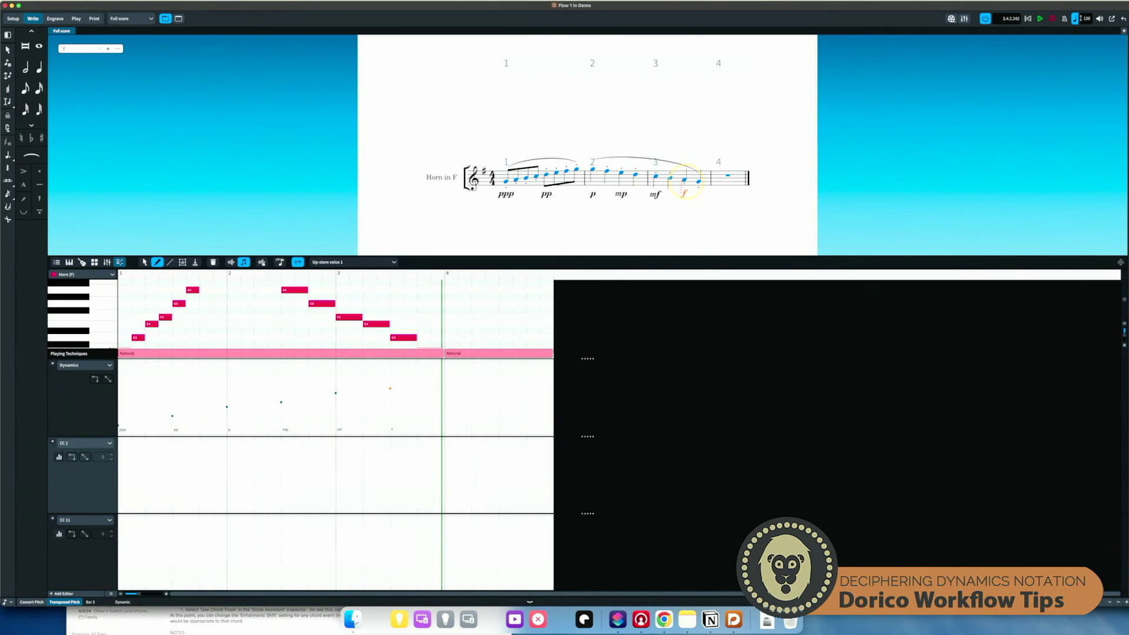
Repeat the last note of bar 3 into bar 4 as a whole note and add an ff dynamic to it
left_click(699, 182)
key("r")
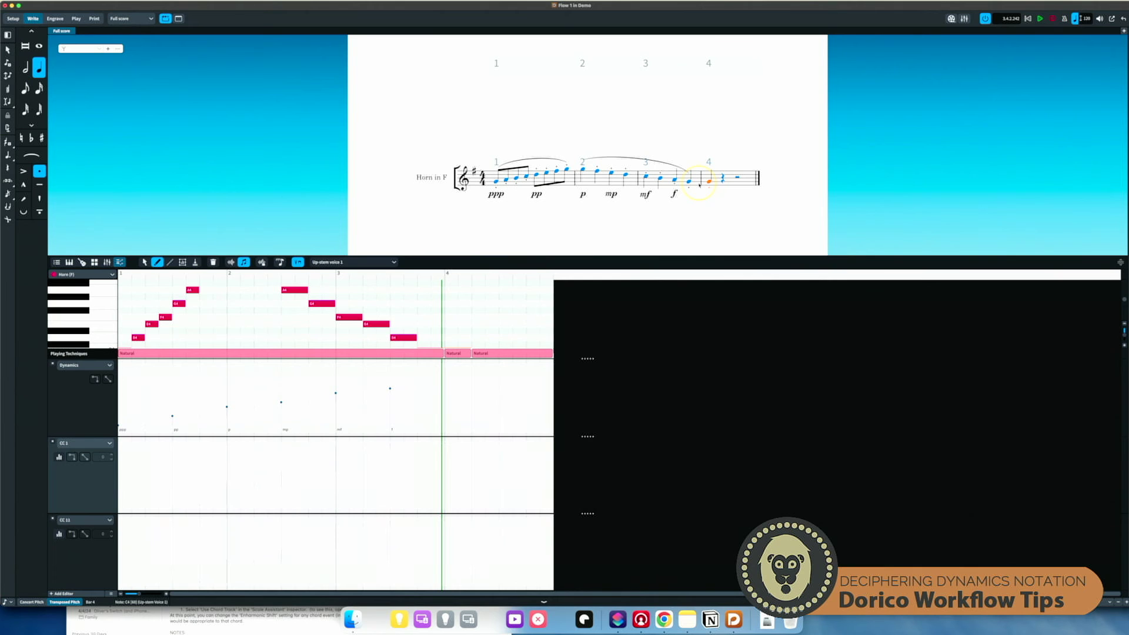
key("8")
key("shift+d")
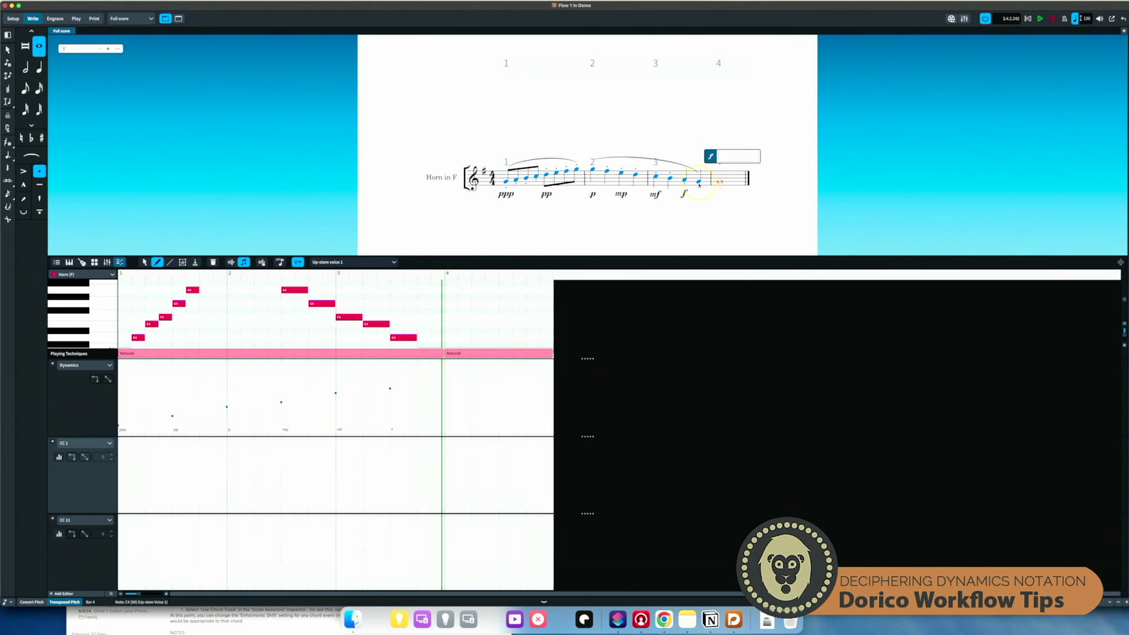
key("Return")
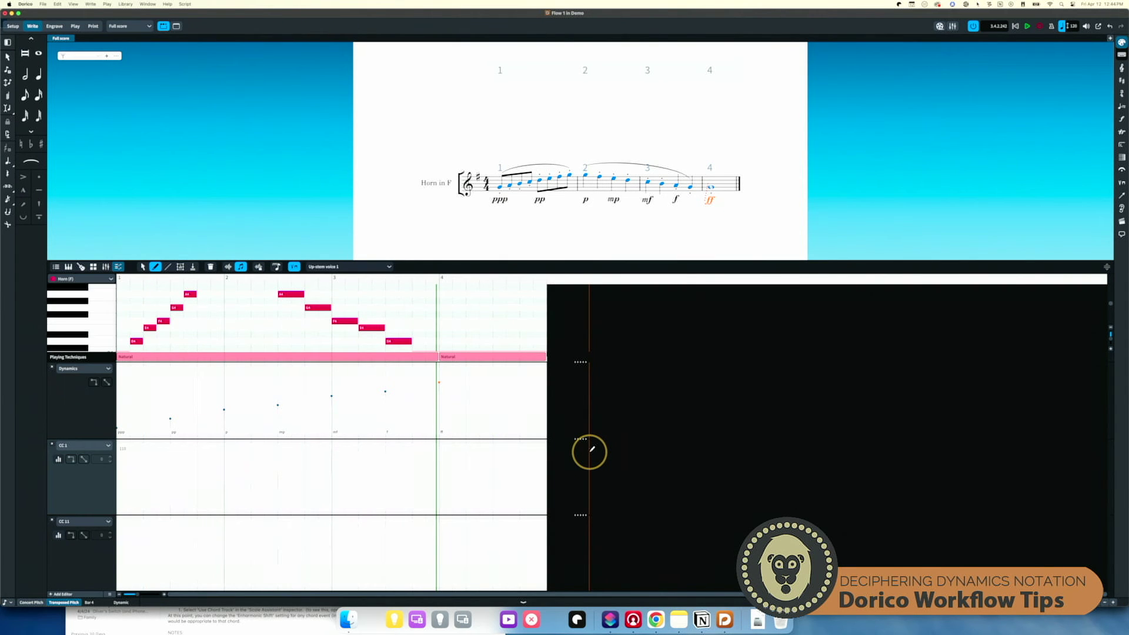
Review the Dynamics playback options from the dynamic curve limits through to the Note Dynamics settings, and close the dialog
key("super+shift+p")
scroll(783, 382, "up", 10)
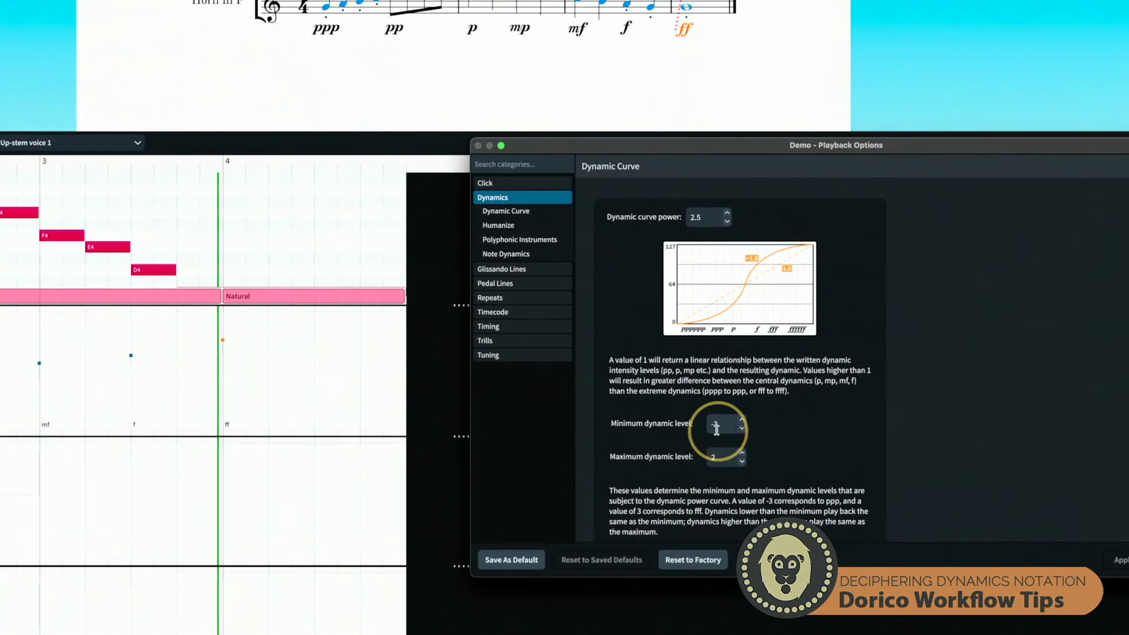
left_click(727, 430)
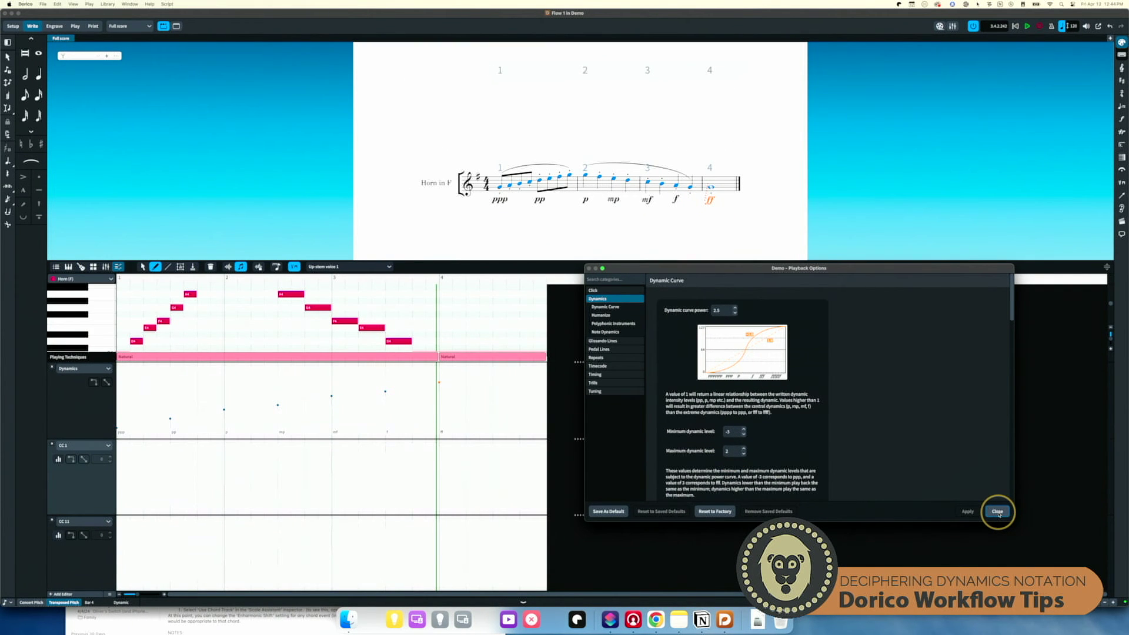
scroll(786, 451, "down", 5)
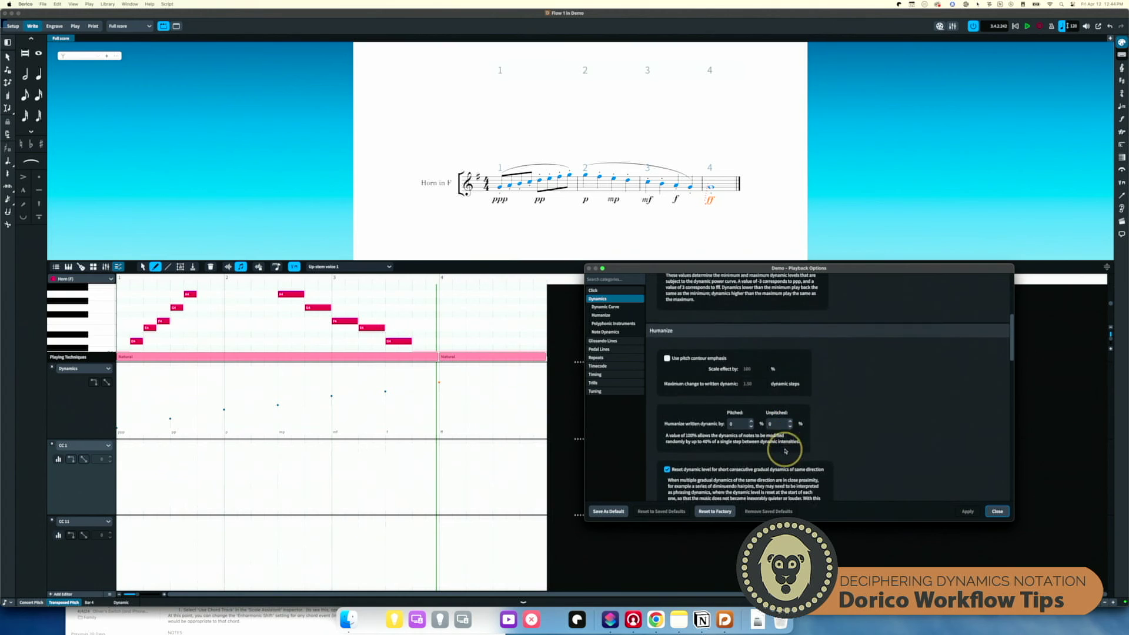
scroll(785, 451, "down", 3)
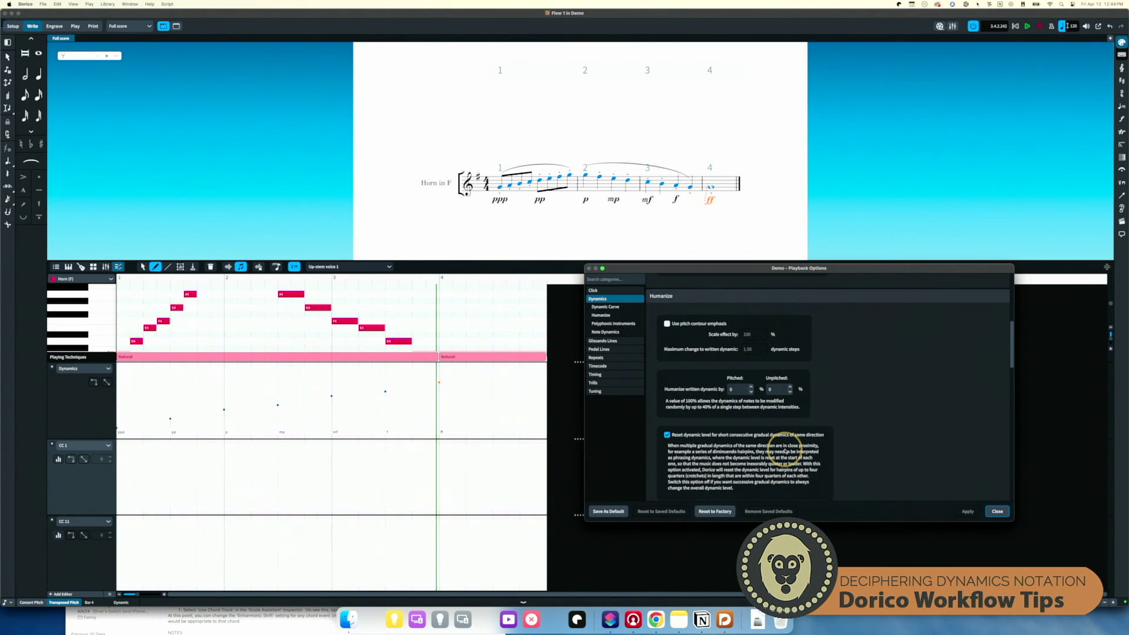
scroll(785, 451, "down", 10)
scroll(785, 450, "down", 8)
scroll(786, 451, "down", 8)
scroll(785, 450, "down", 5)
scroll(785, 450, "down", 3)
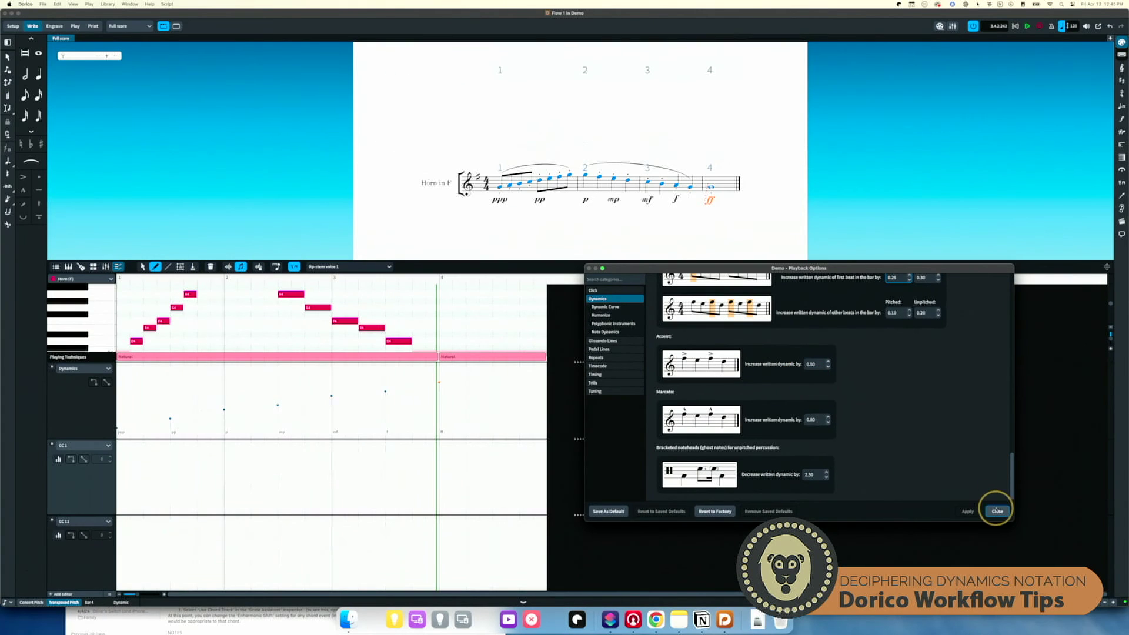
left_click(996, 510)
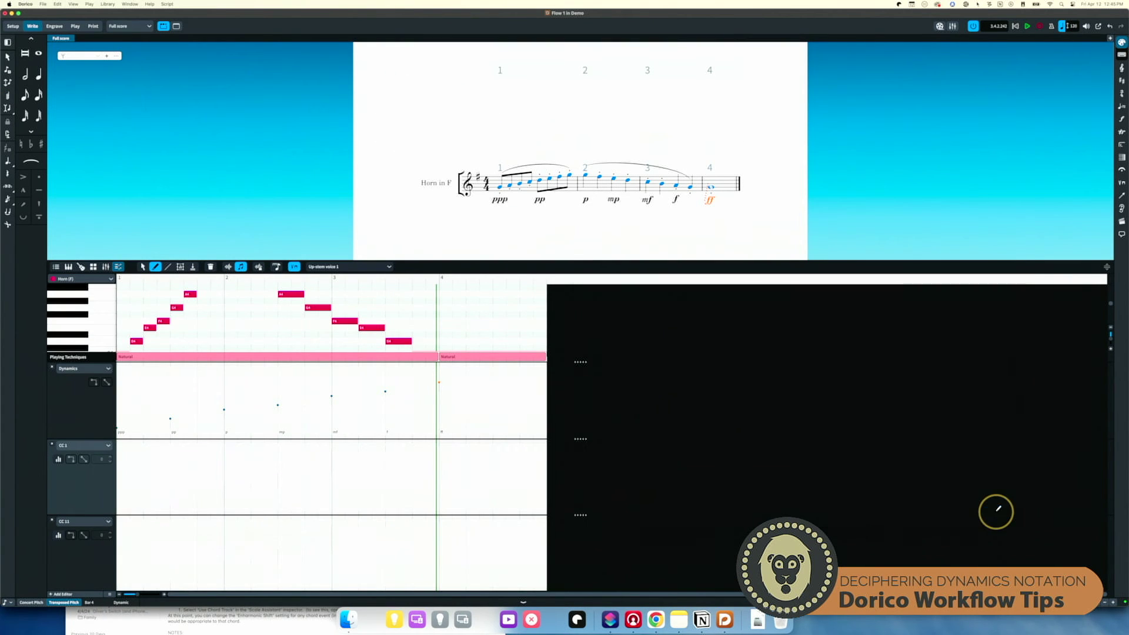
Add an accent to the second note of bar 2
left_click(585, 175)
key("shift+Right")
key("shift+Right")
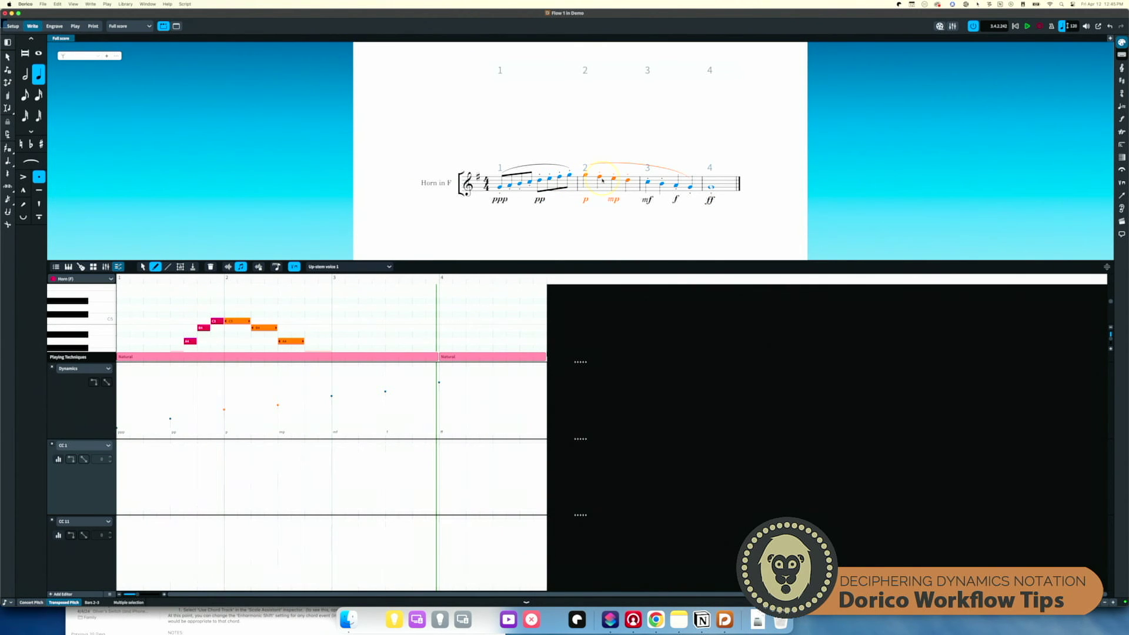
left_click(600, 177)
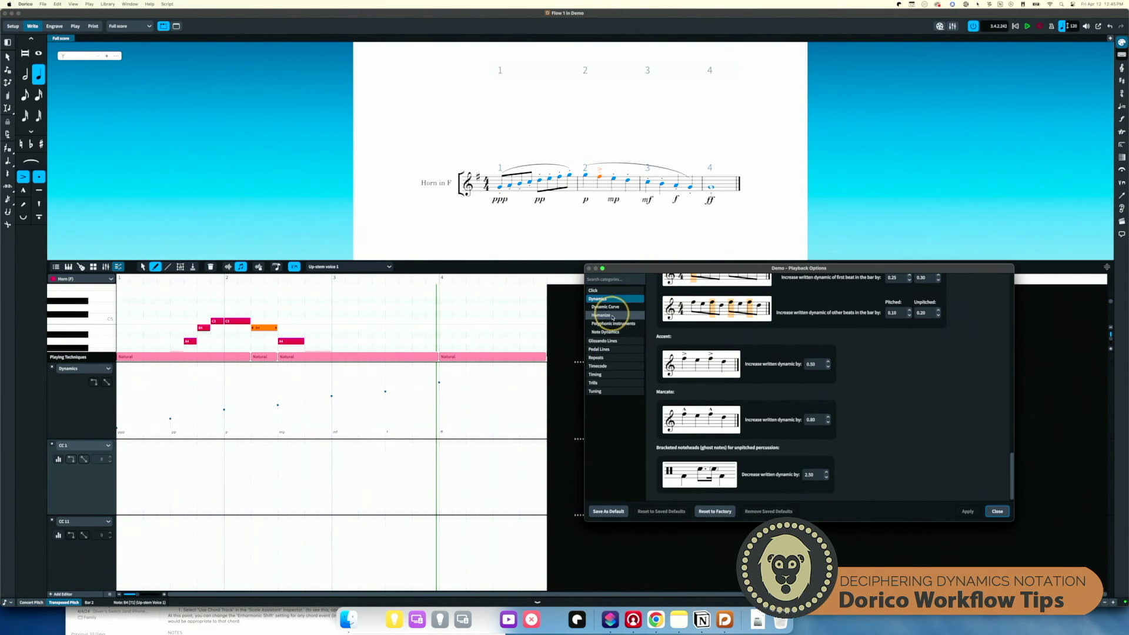
Examine the beat stress, accent and marcato increases under Note Dynamics in Playback Options
scroll(798, 456, "down", 1)
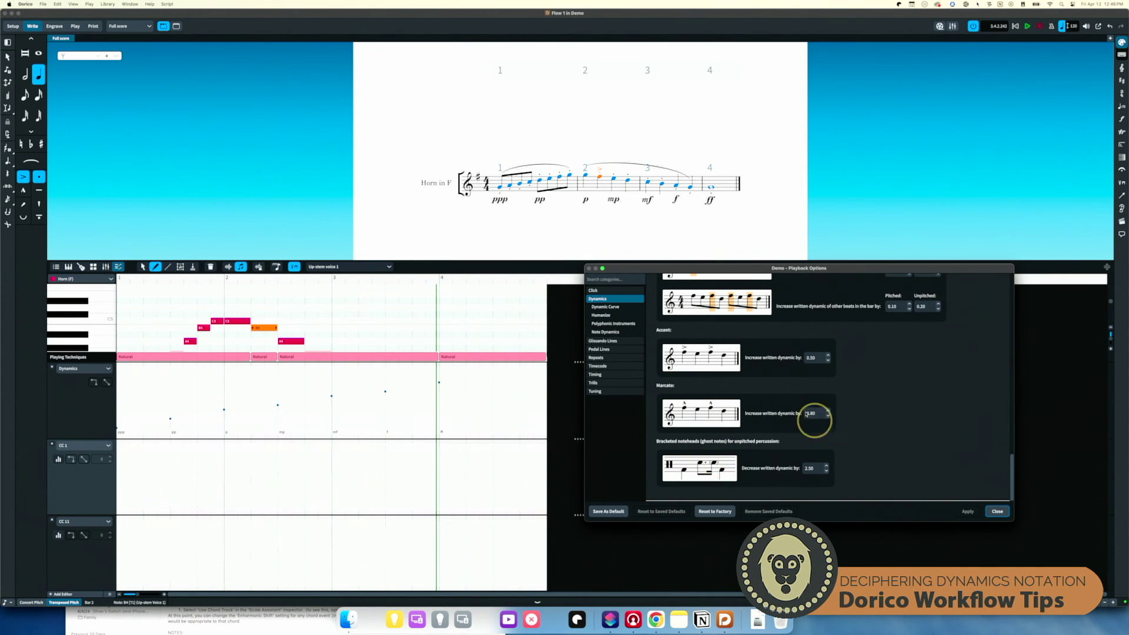
scroll(815, 422, "up", 5)
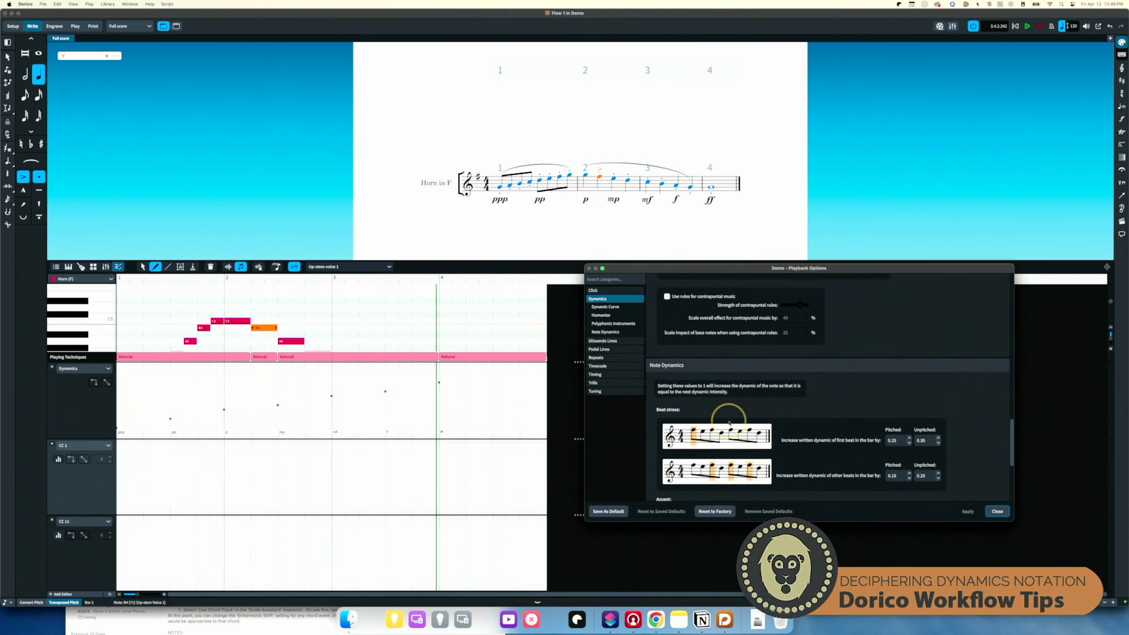
scroll(729, 422, "down", 3)
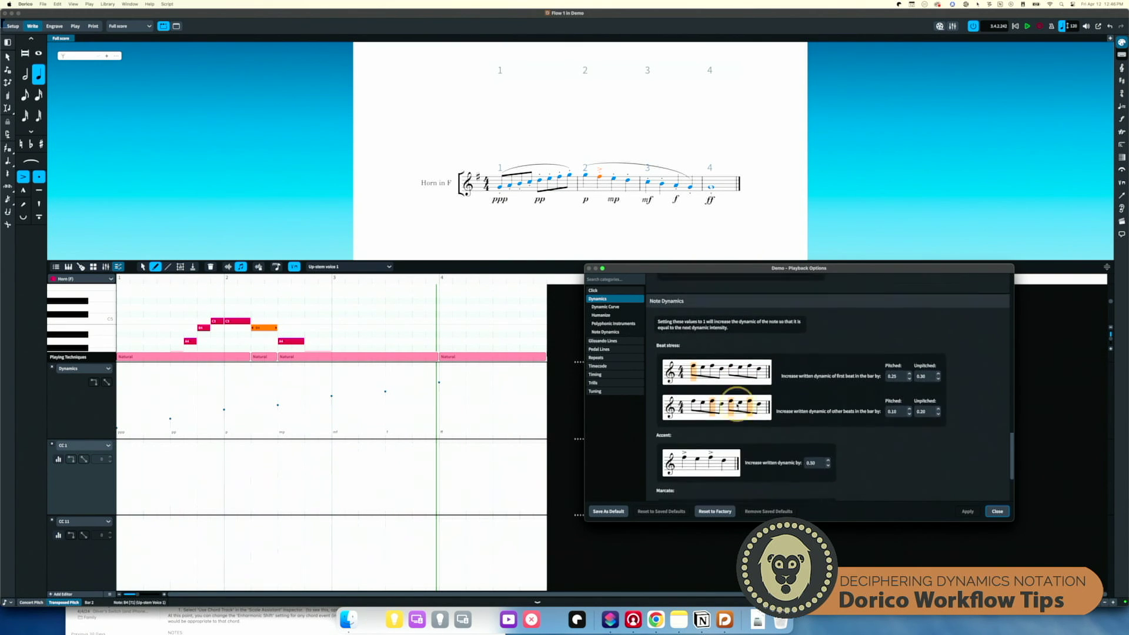
scroll(737, 405, "up", 2)
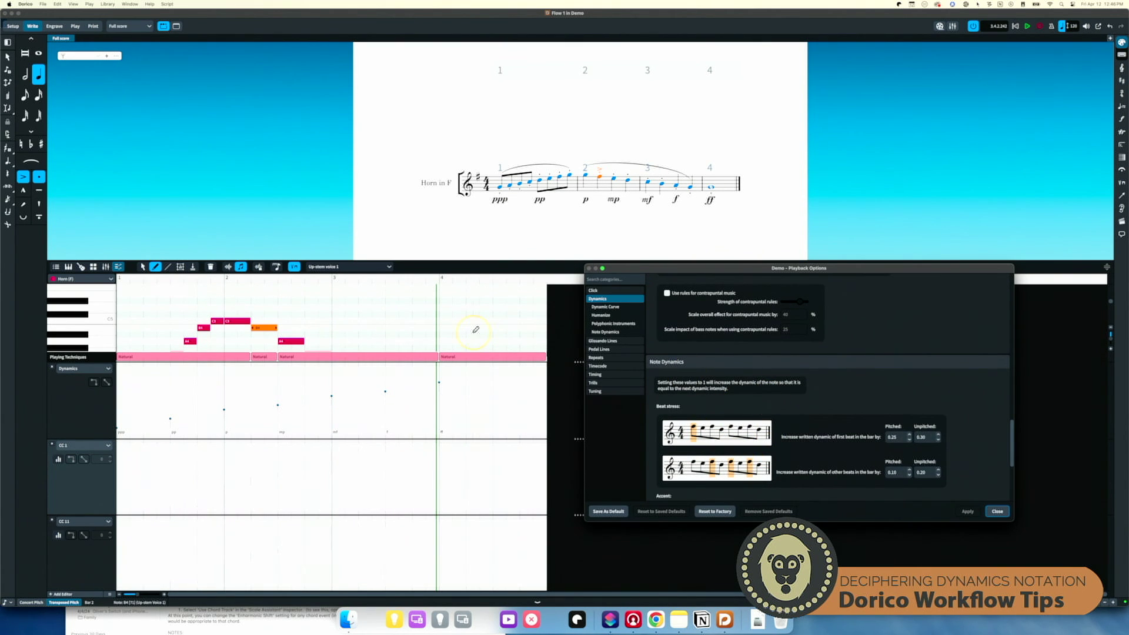
Apply pitch contour emphasis under Humanize, switch it back off and apply, and close Playback Options
scroll(732, 377, "up", 10)
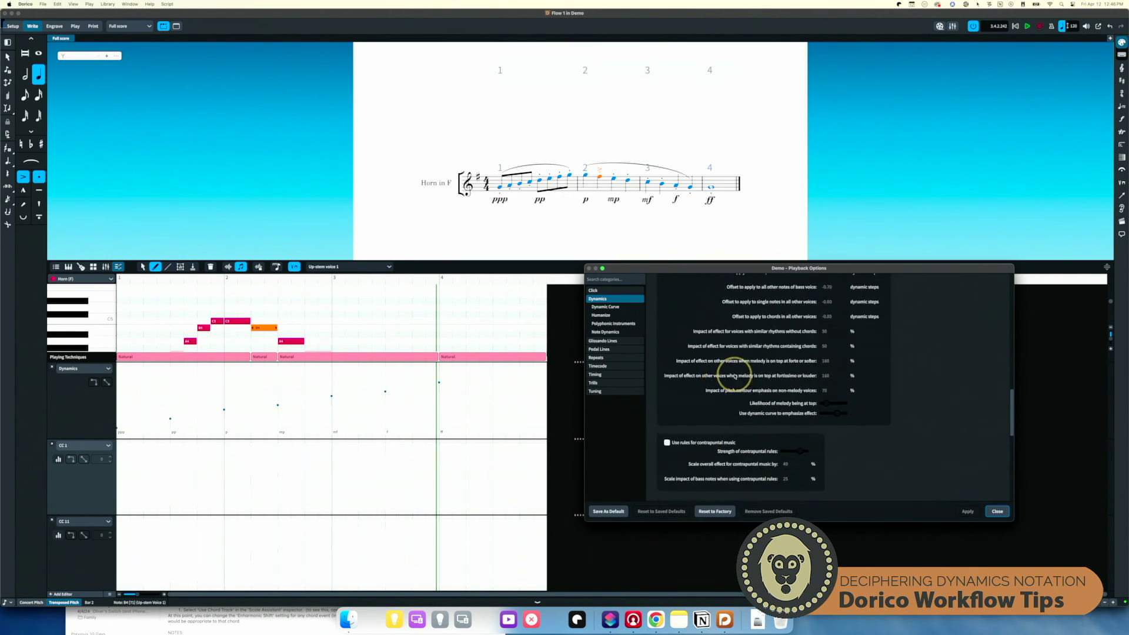
scroll(735, 377, "up", 2)
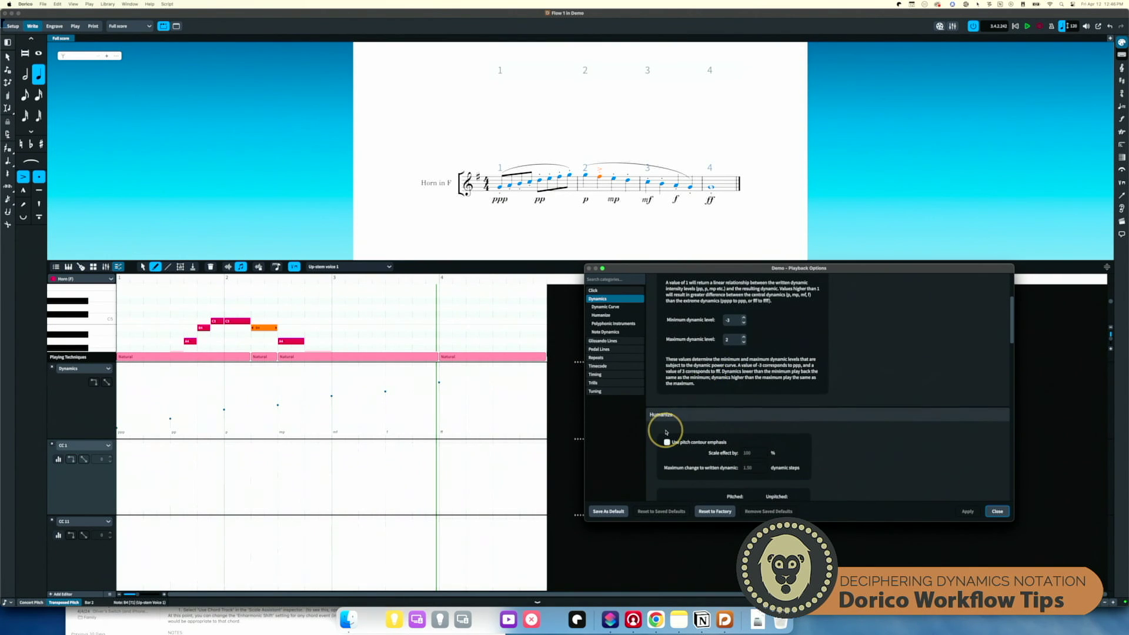
scroll(750, 473, "down", 3)
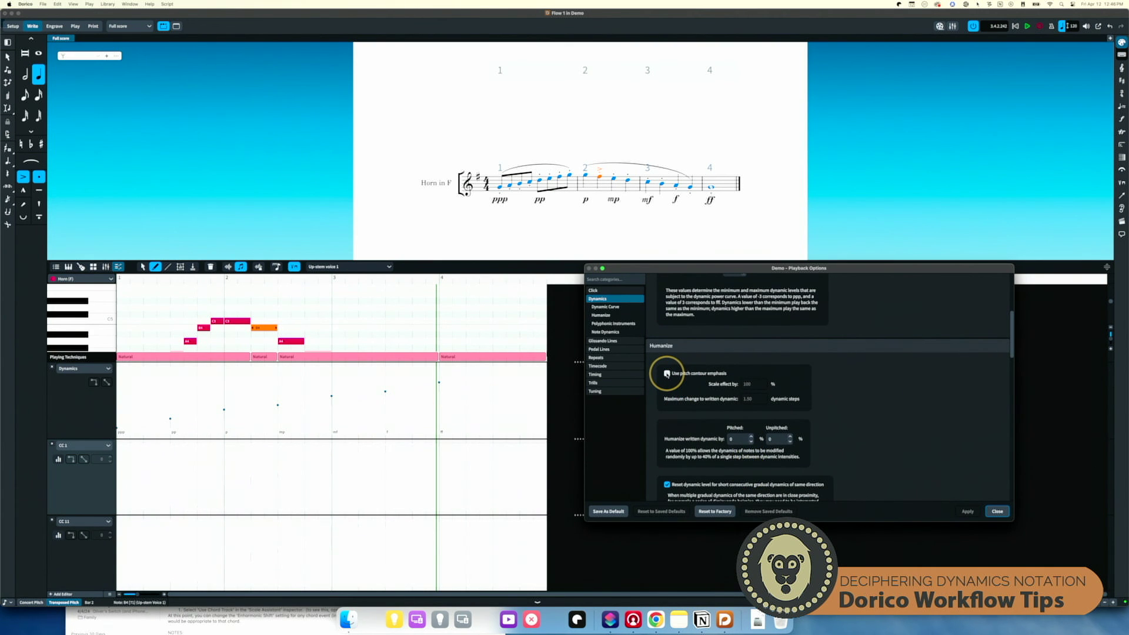
left_click(667, 374)
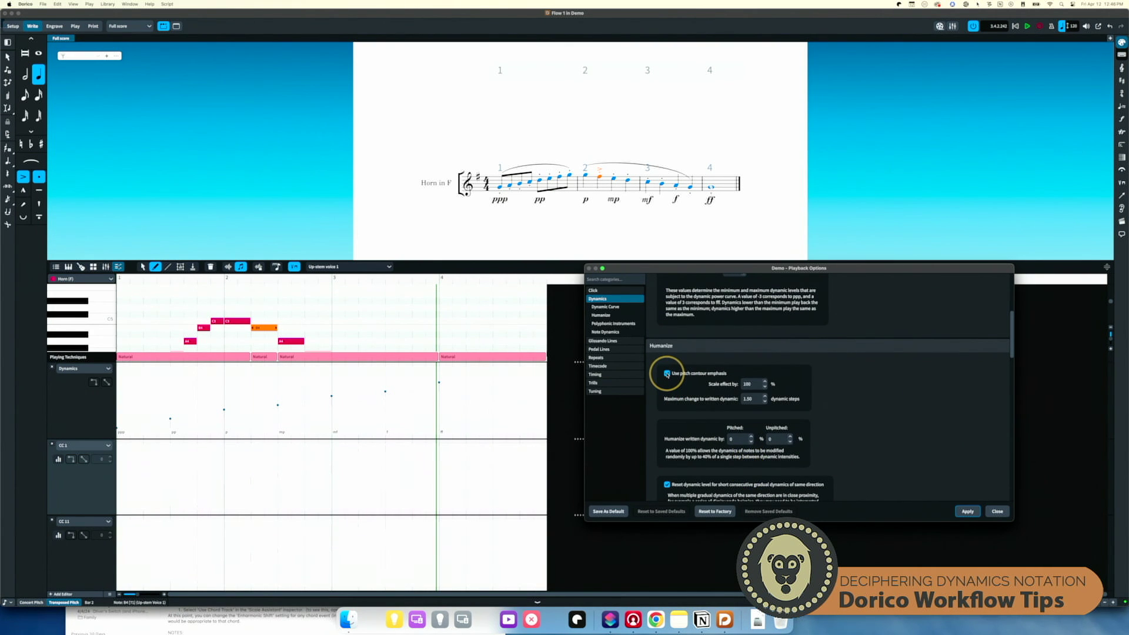
left_click(968, 512)
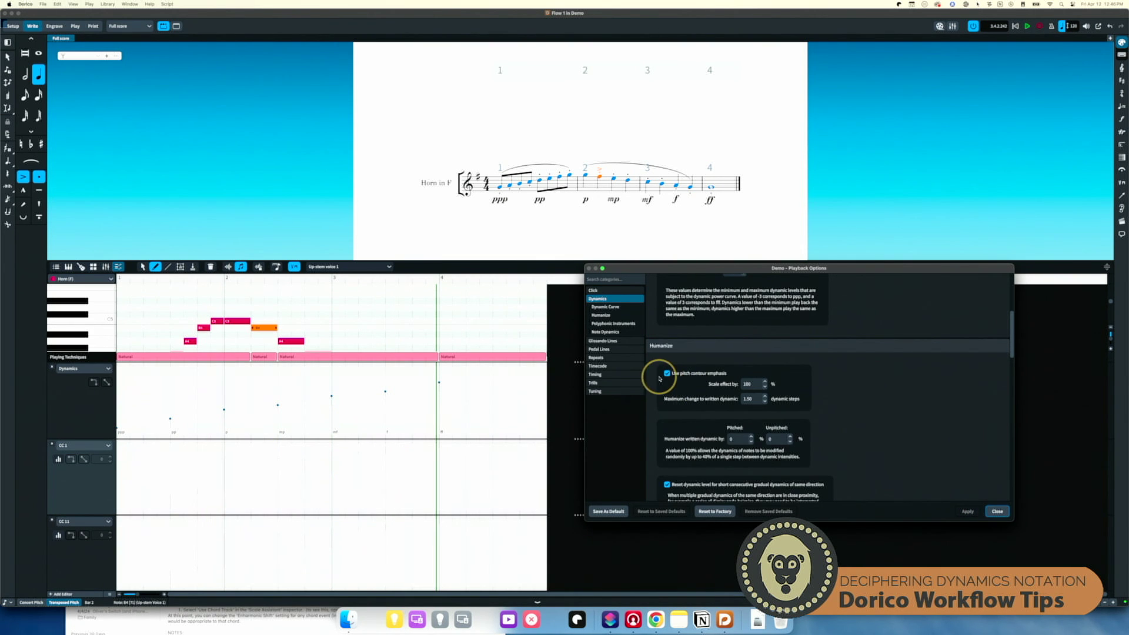
left_click(968, 510)
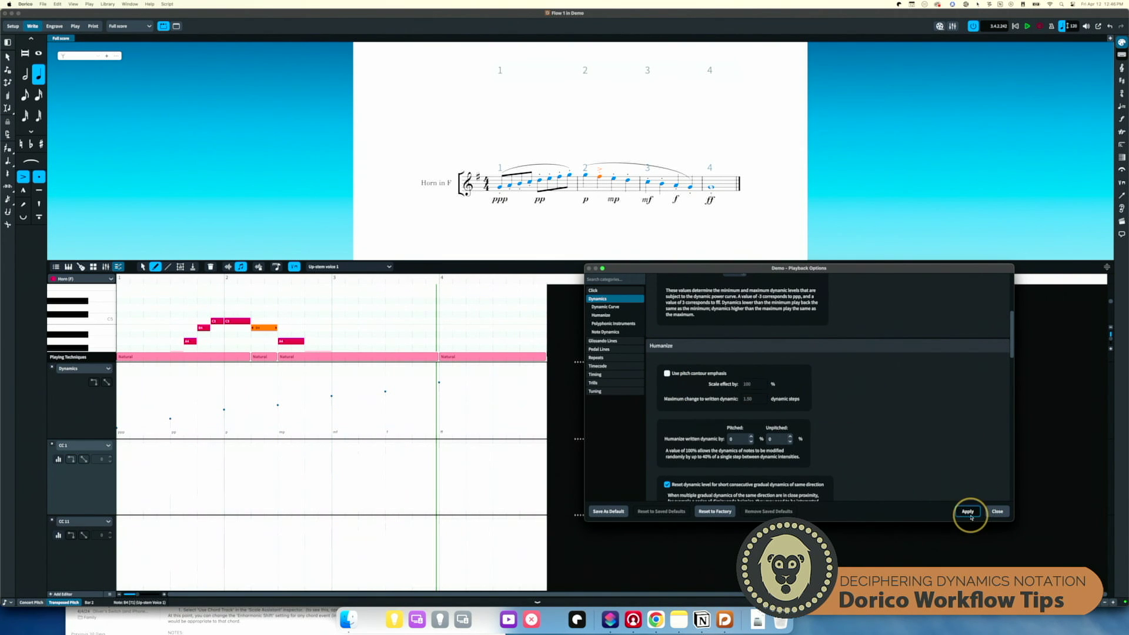
left_click(995, 512)
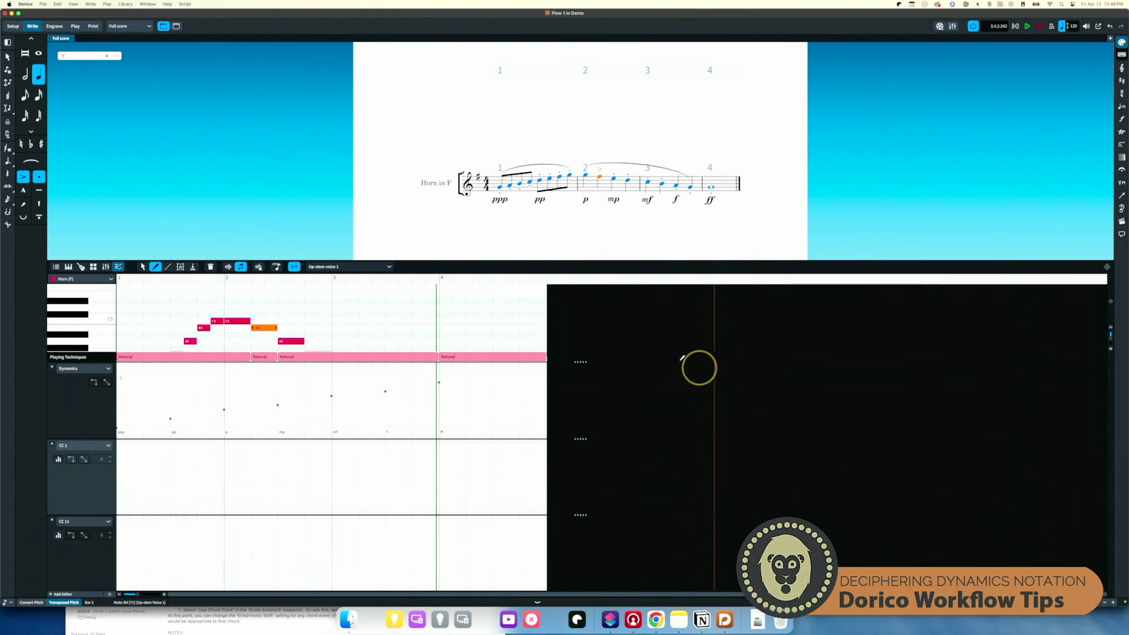